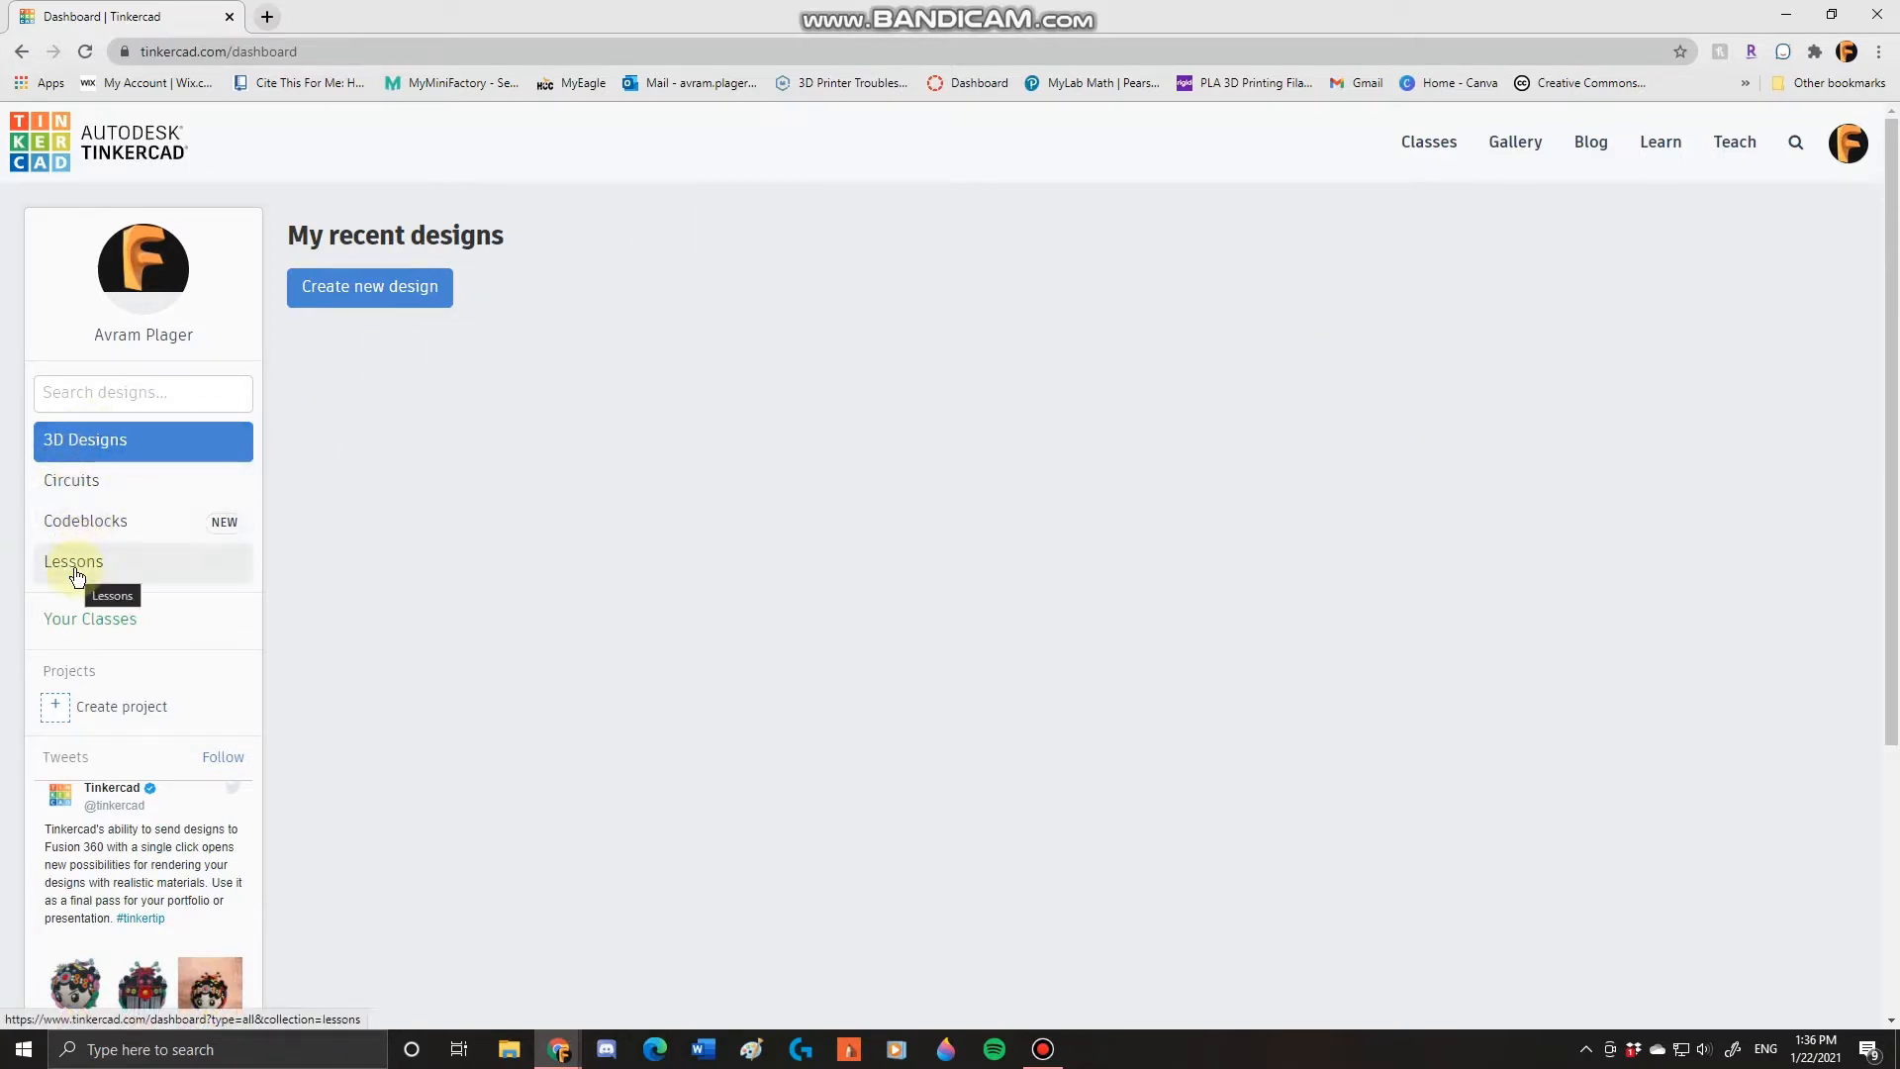
# - Look through the dashboard's sidebar sections and the Tinkercad tweets
pyautogui.scroll(-1, 84, 528)
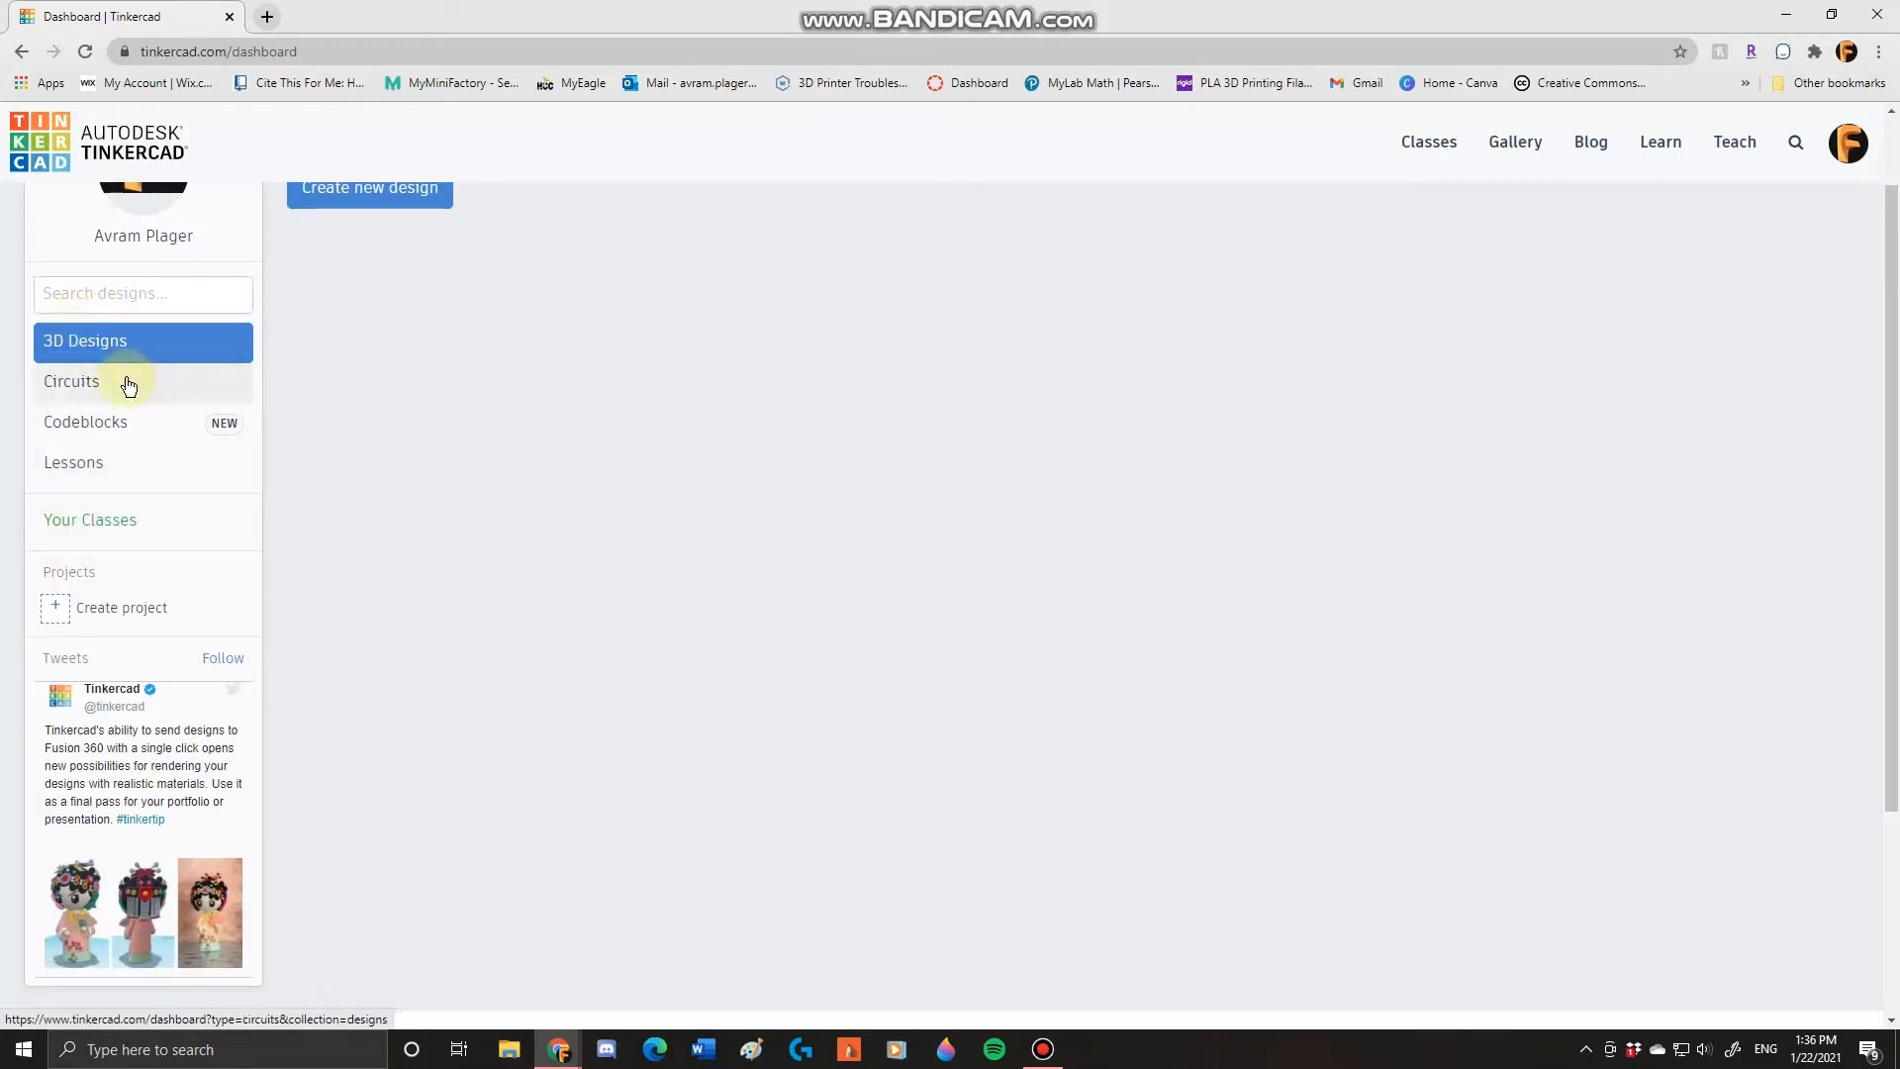
pyautogui.scroll(-1, 124, 416)
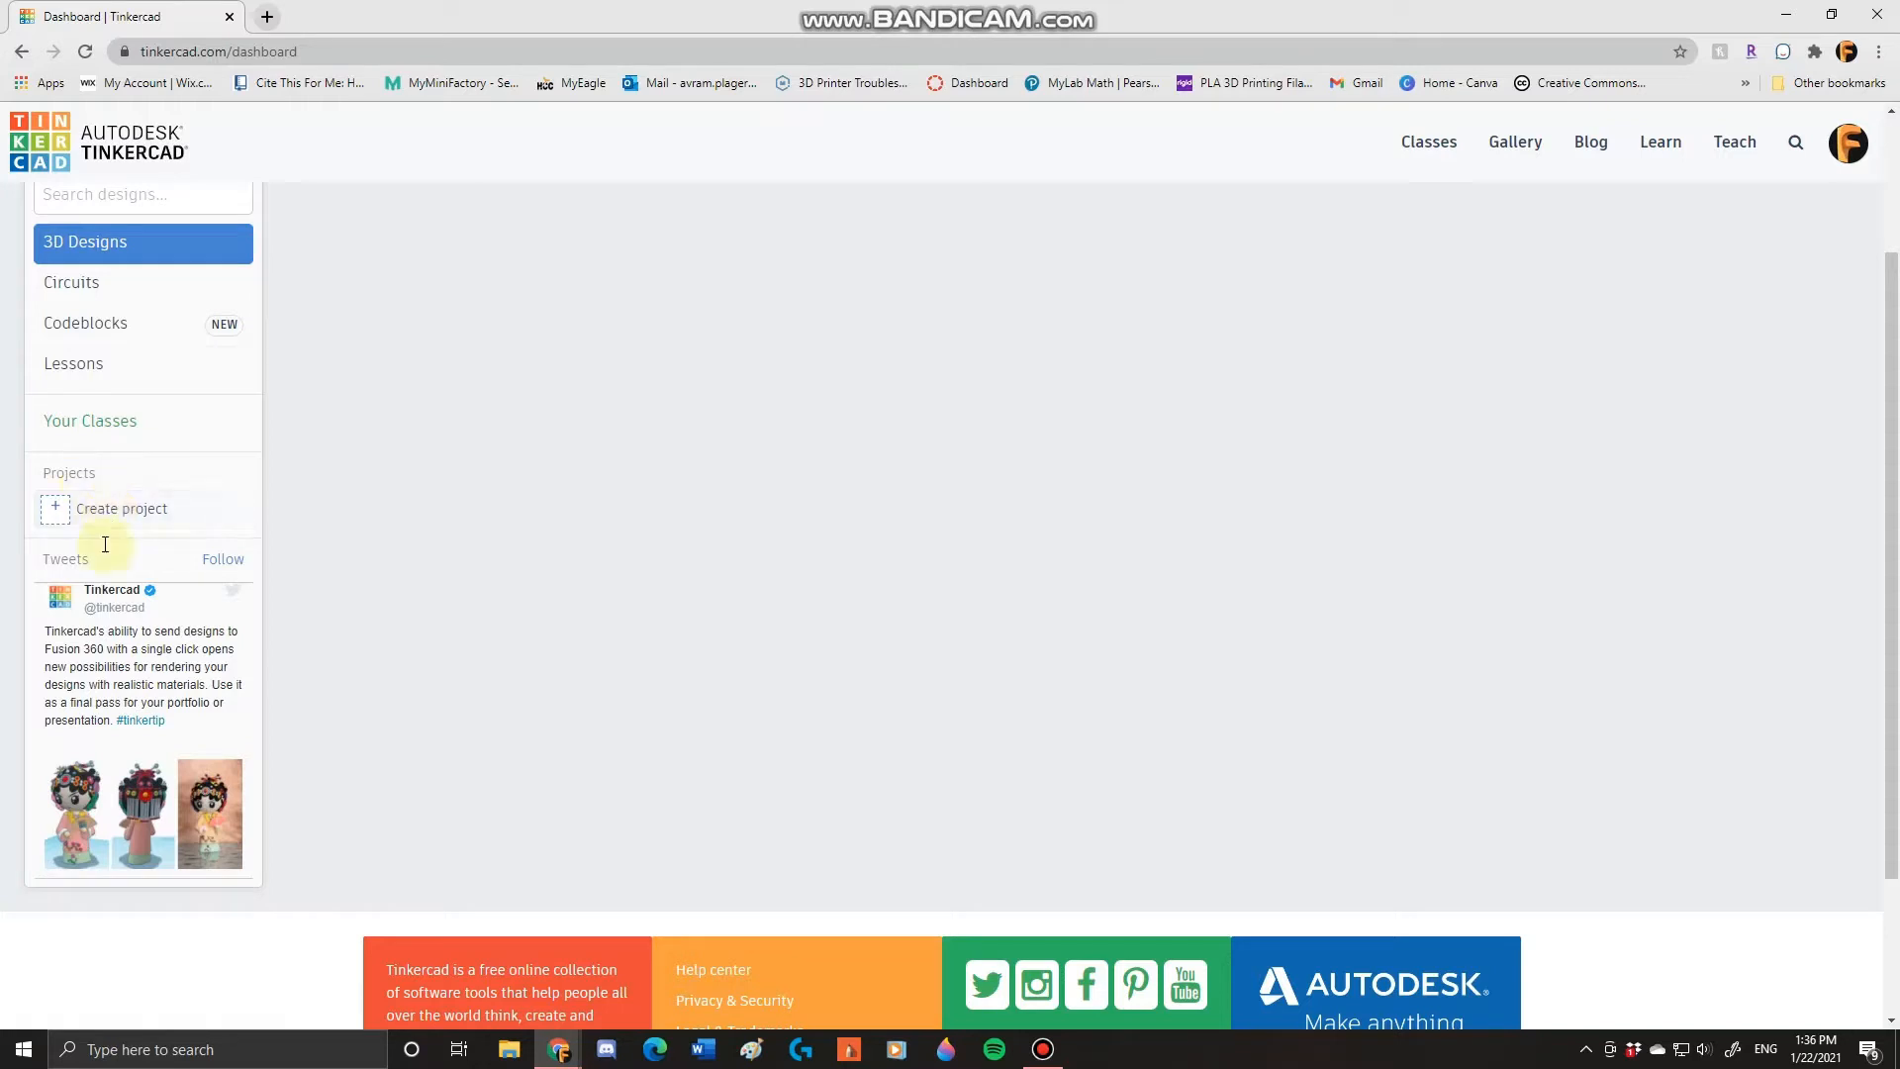
pyautogui.scroll(-3, 129, 645)
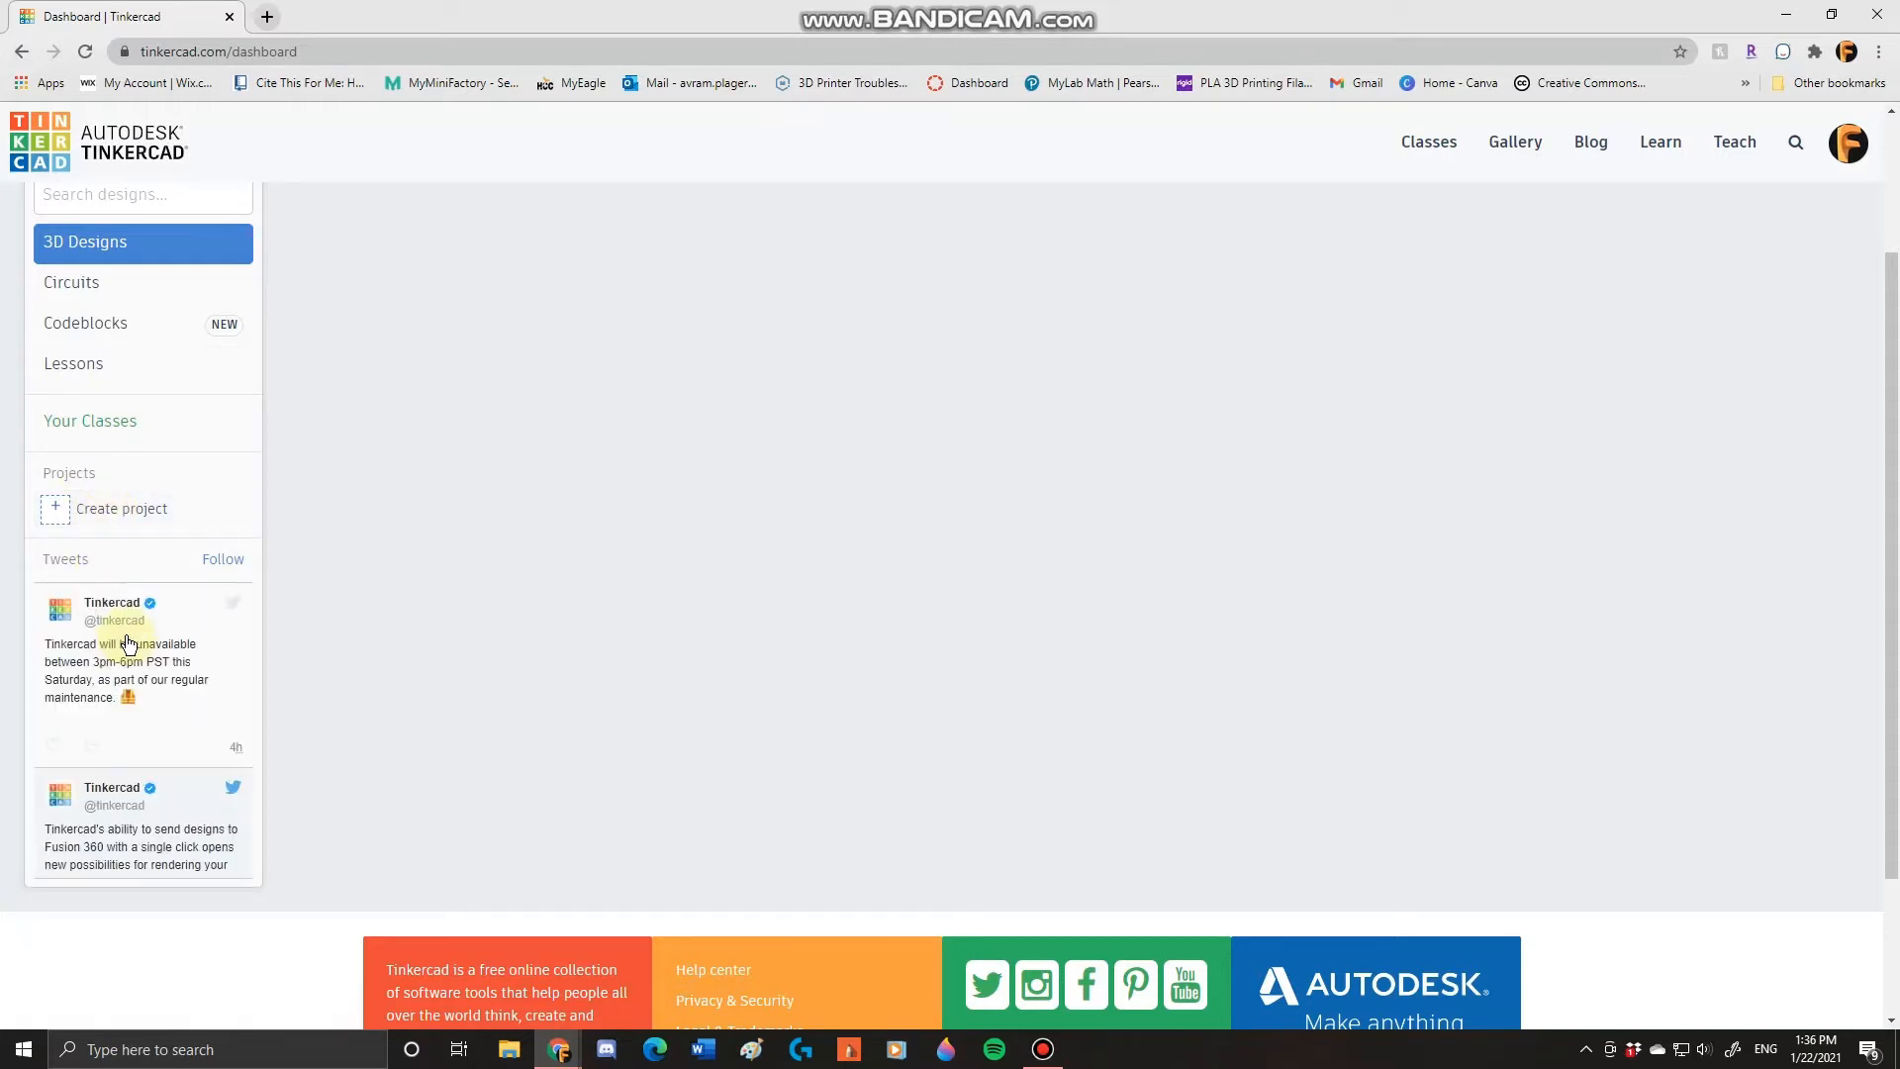
pyautogui.scroll(-1, 105, 707)
pyautogui.scroll(2, 107, 711)
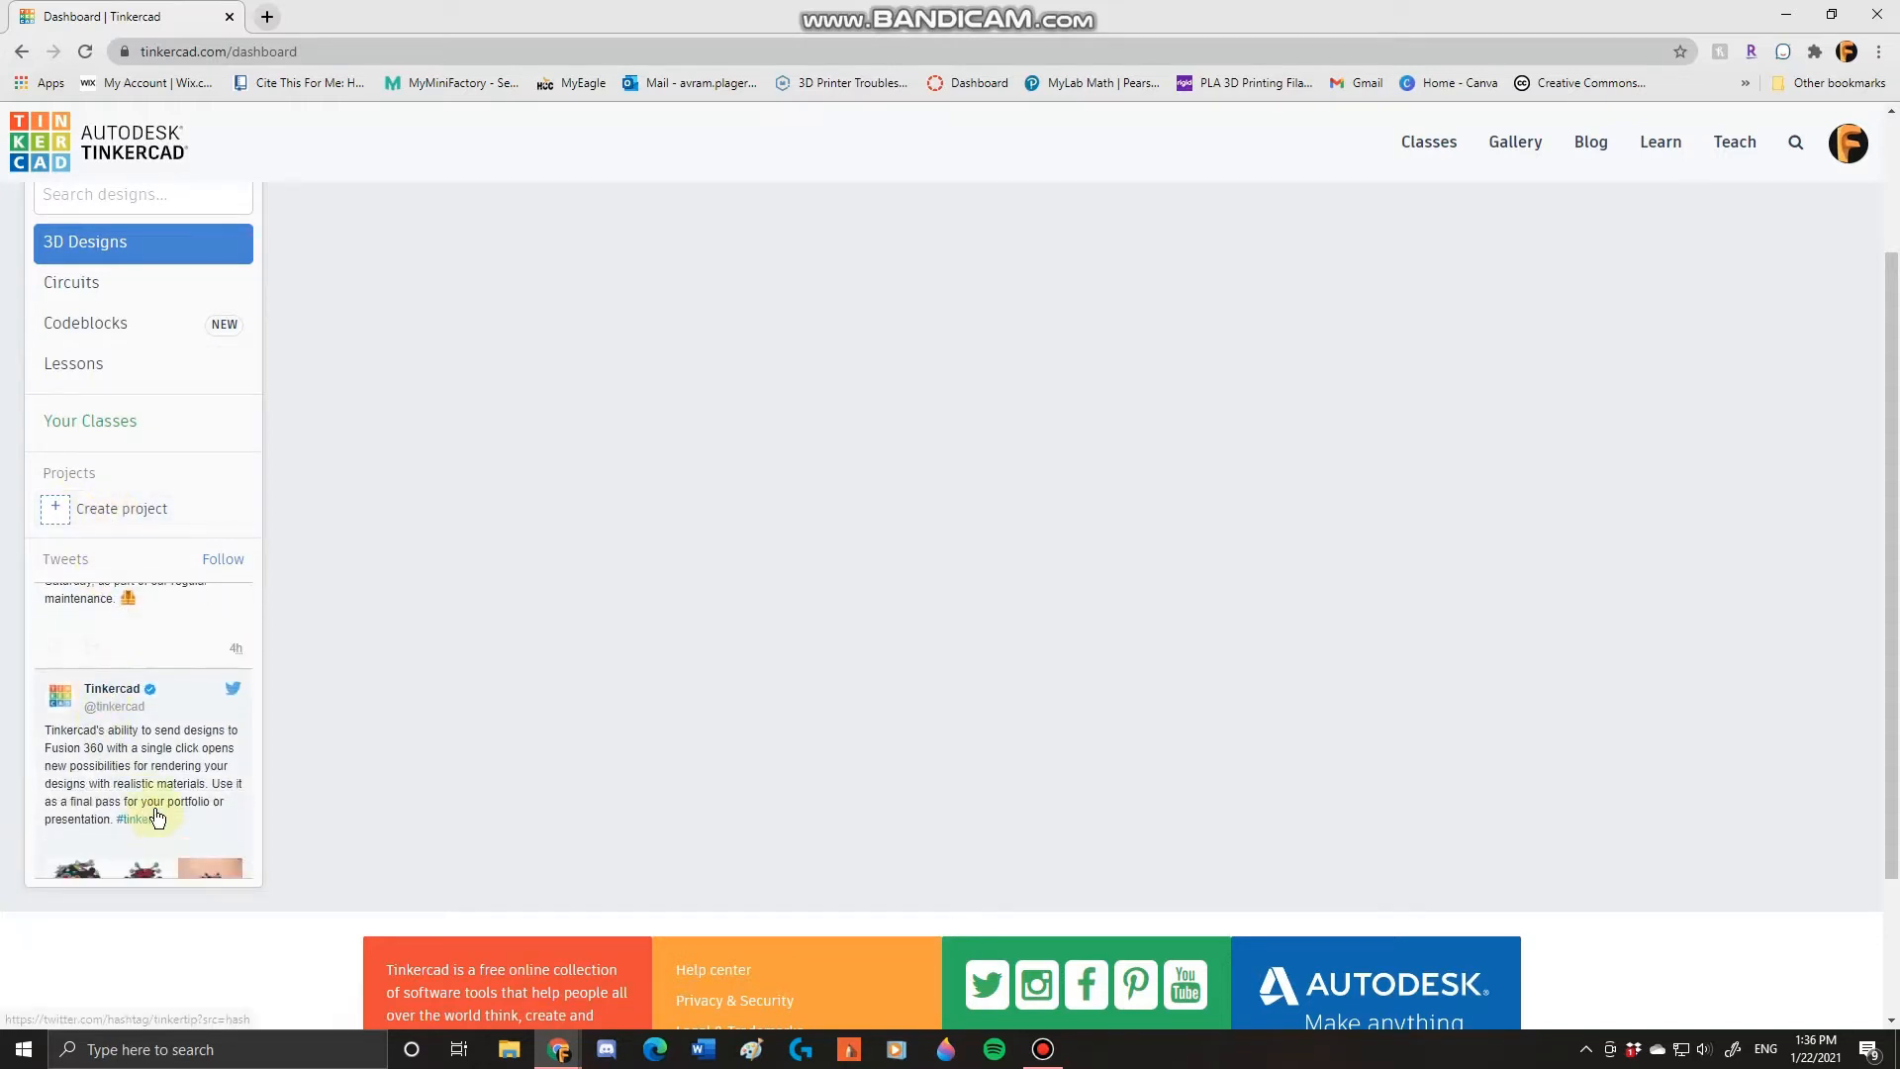
pyautogui.scroll(2, 710, 718)
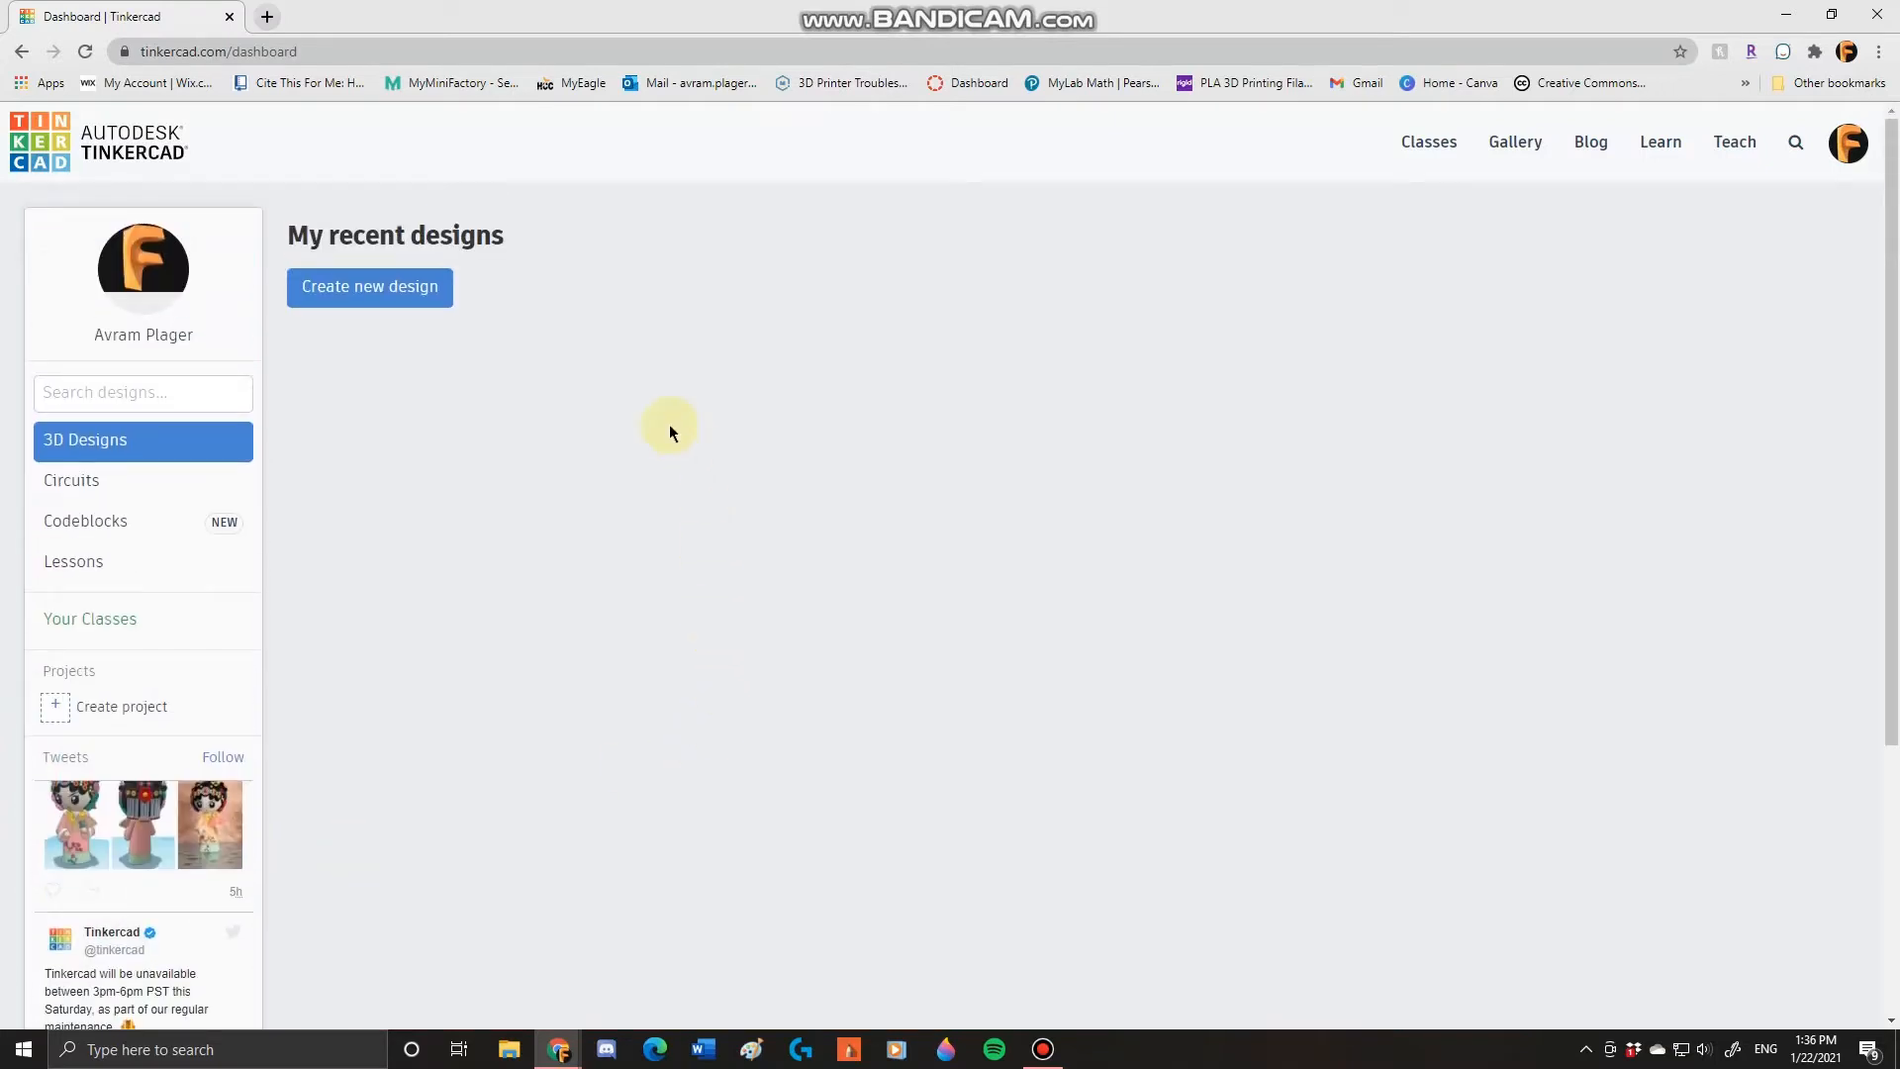
# - Create a new 3D design and dismiss the tip about adding notes
pyautogui.click(403, 295)
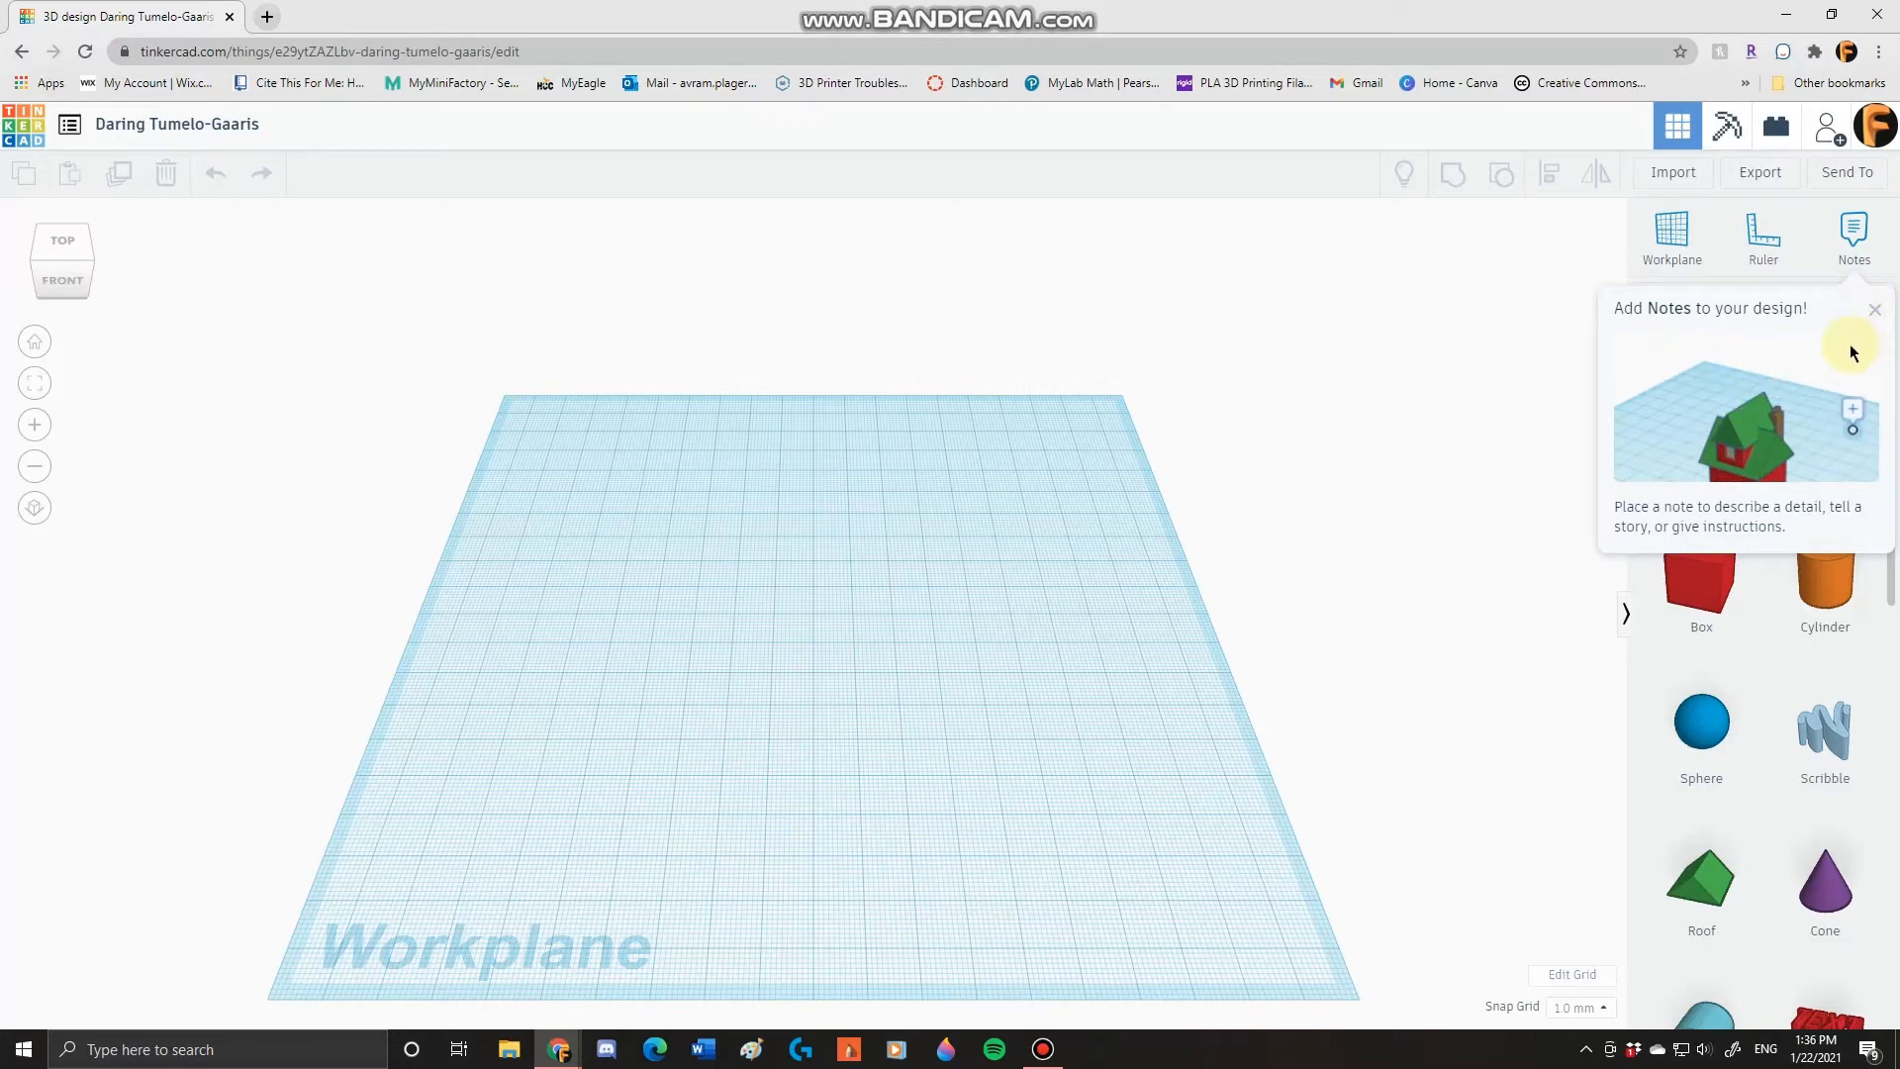
pyautogui.click(1879, 315)
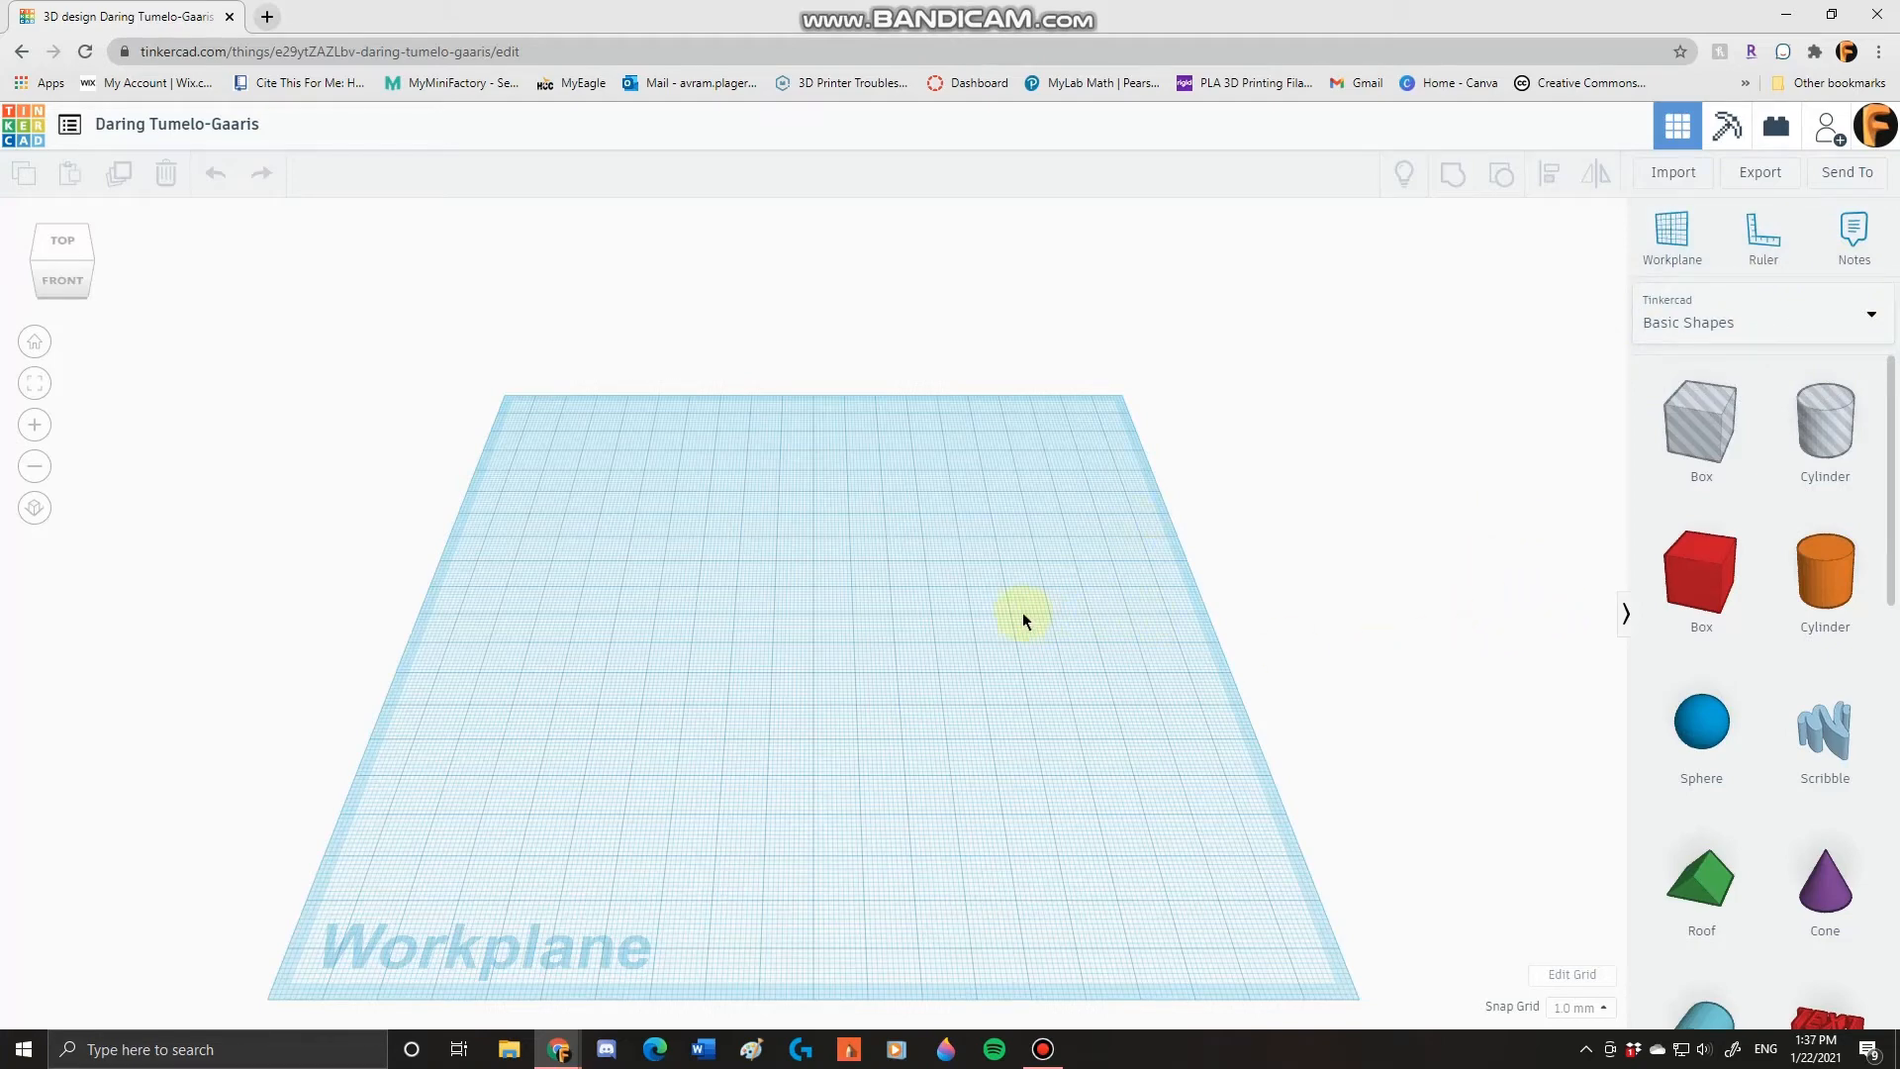
# - Place a solid red box from the basic shapes near the middle of the workplane
pyautogui.moveTo(923, 740); pyautogui.dragTo(922, 720, button='middle')
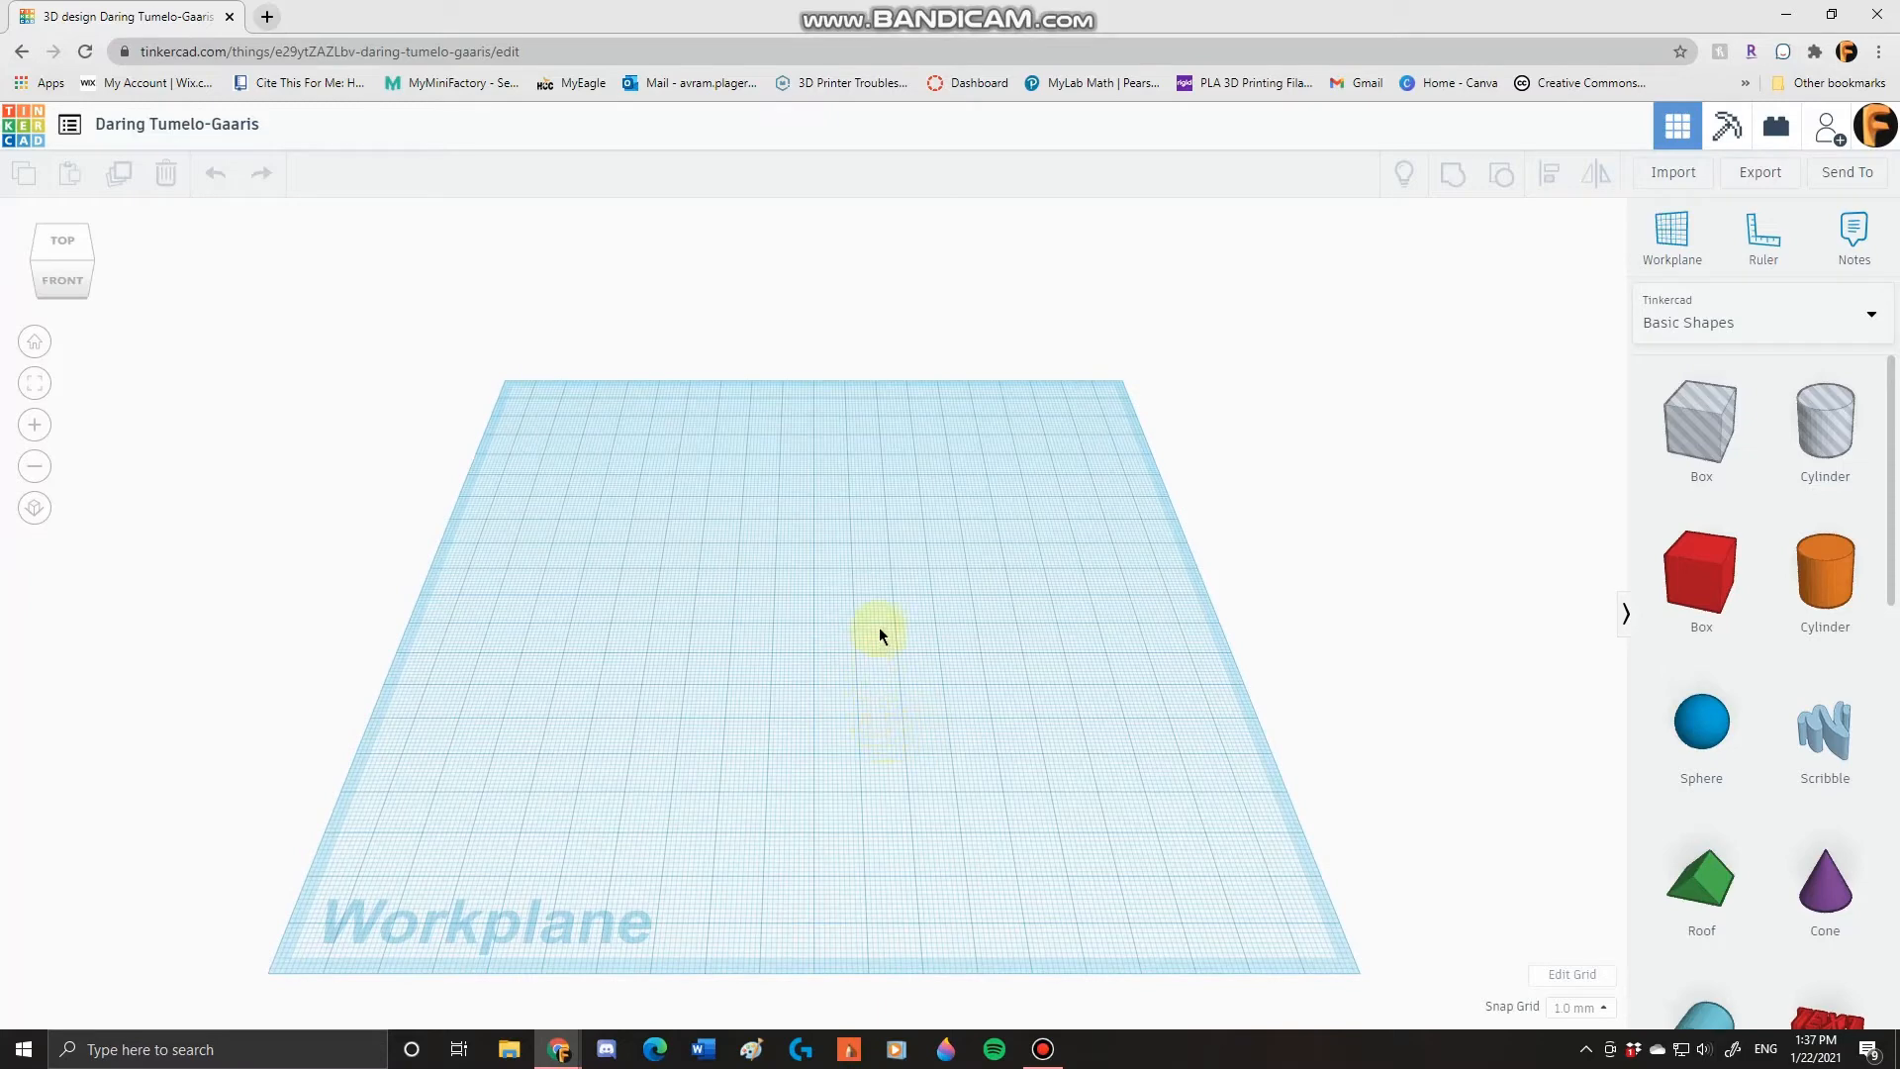
pyautogui.moveTo(879, 628); pyautogui.dragTo(833, 556, button='middle')
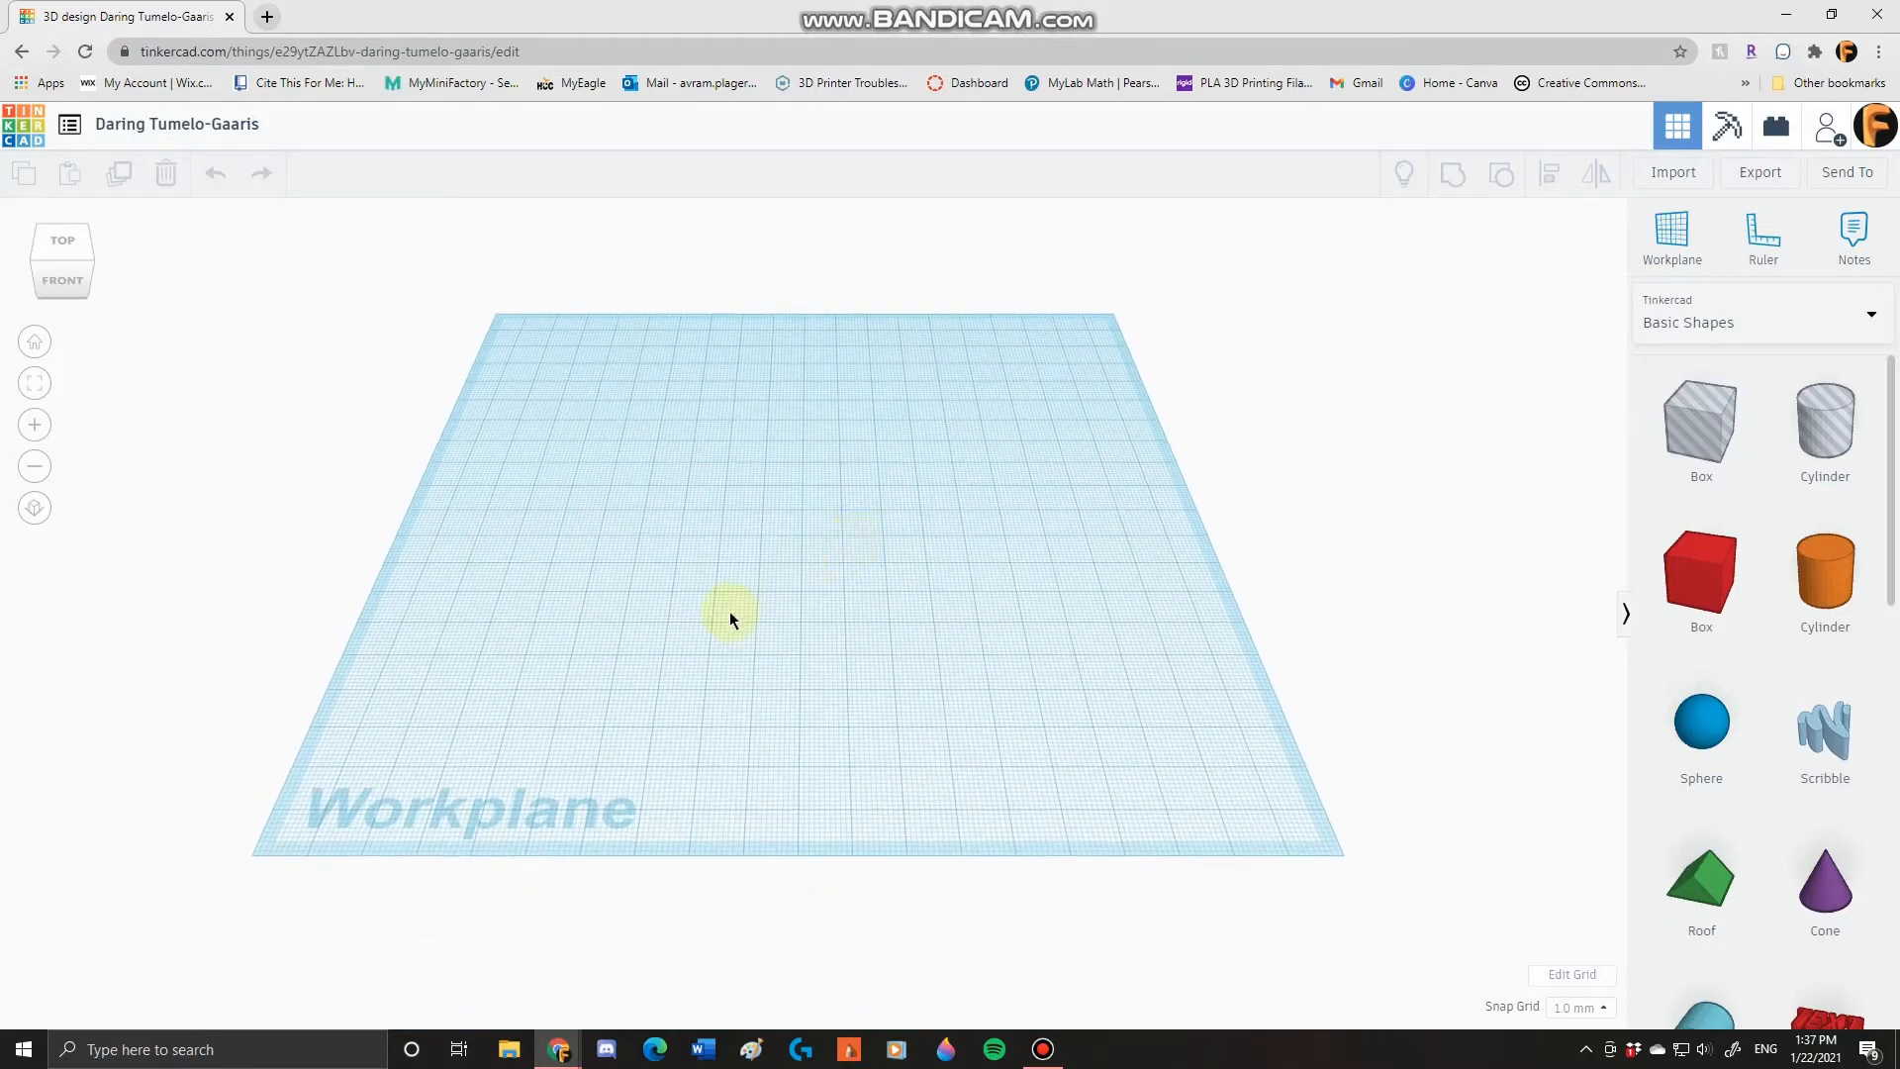
pyautogui.moveTo(745, 620); pyautogui.dragTo(676, 457, button='right')
pyautogui.moveTo(614, 383); pyautogui.dragTo(1083, 681)
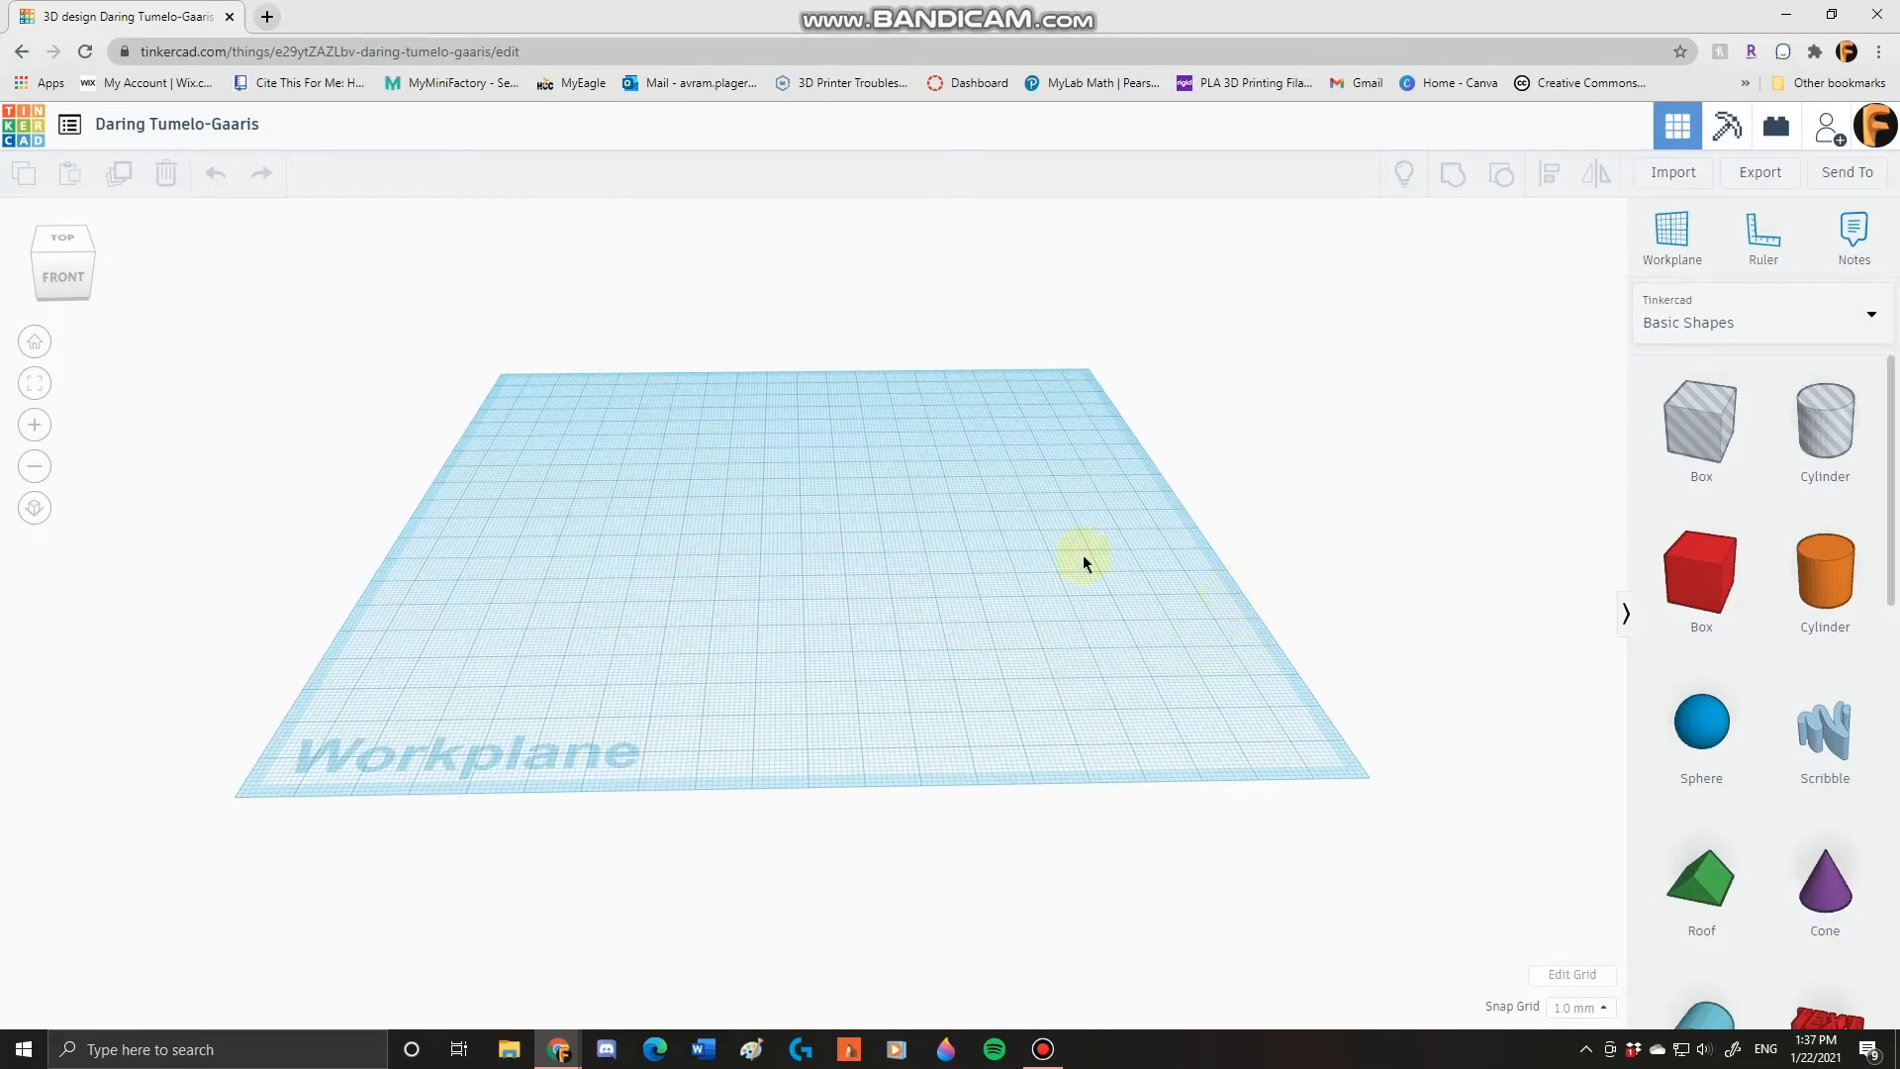
pyautogui.click(1712, 569)
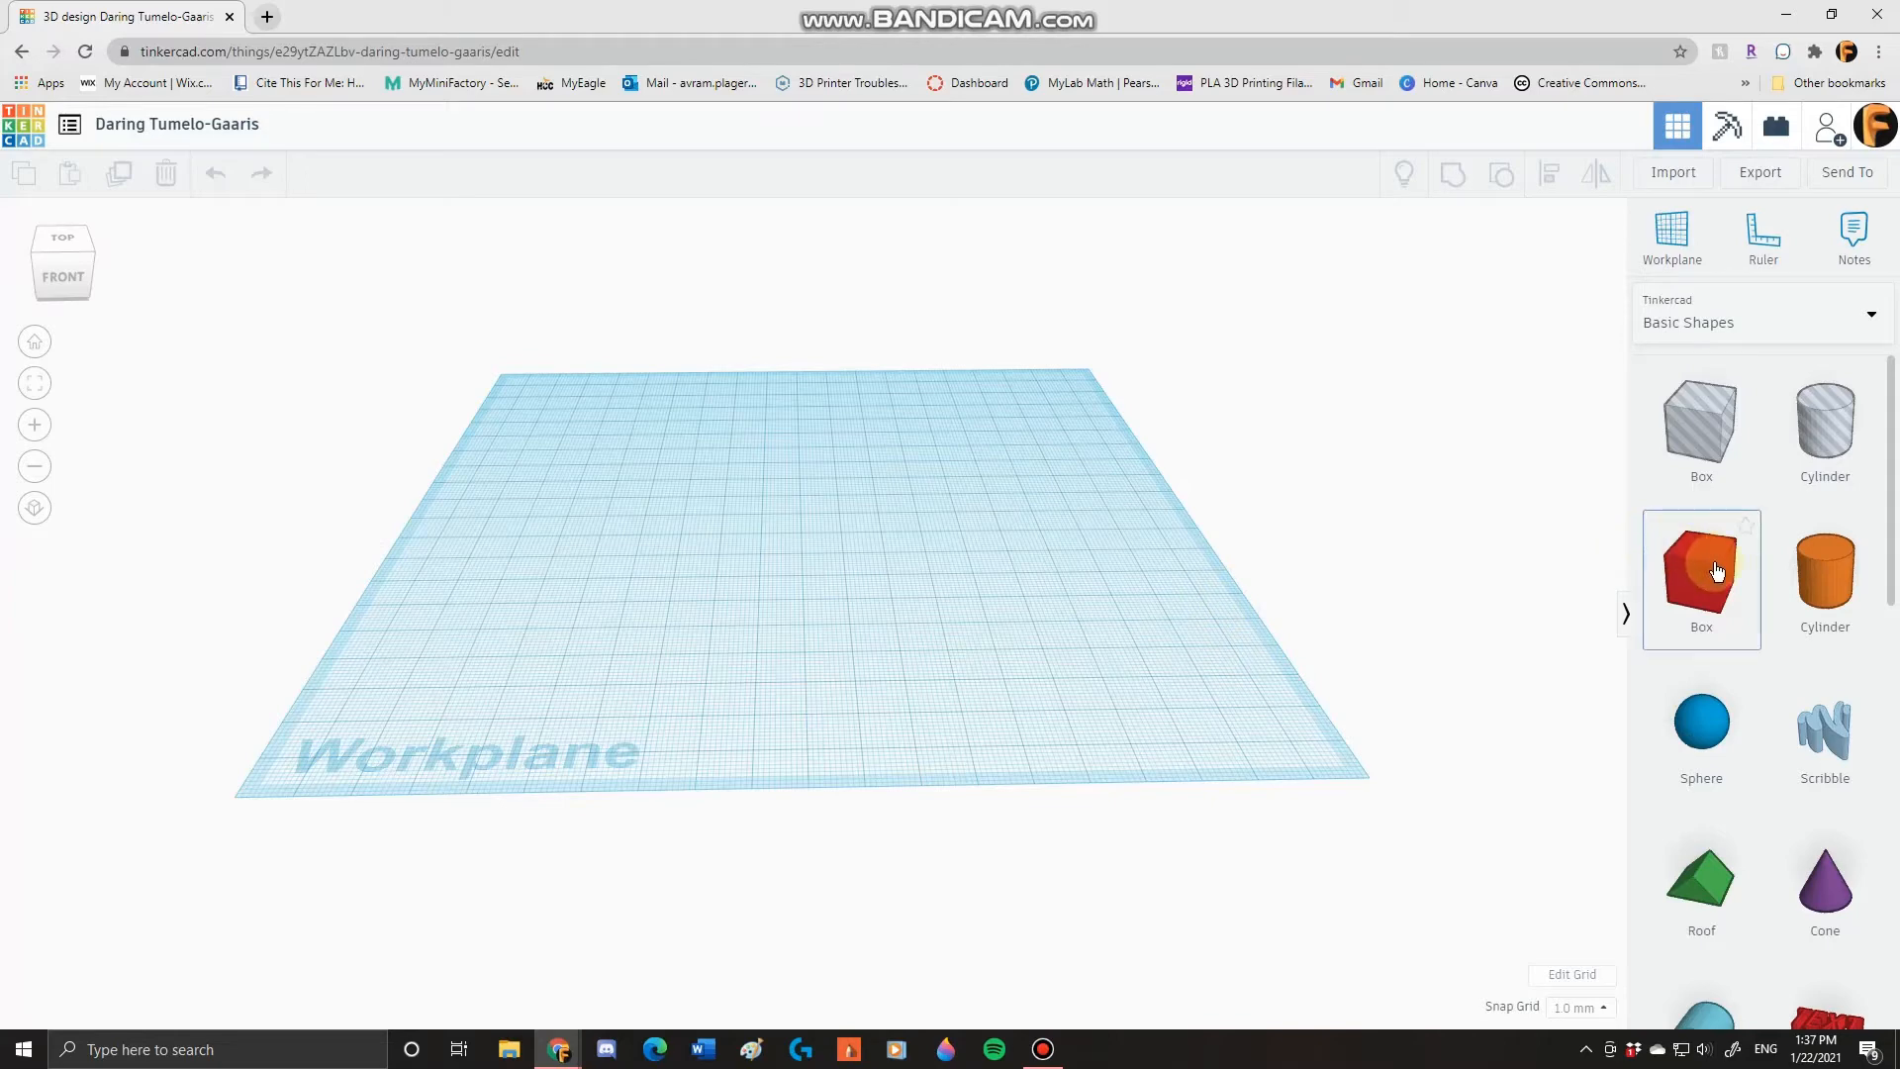
pyautogui.moveTo(1717, 571); pyautogui.dragTo(805, 530)
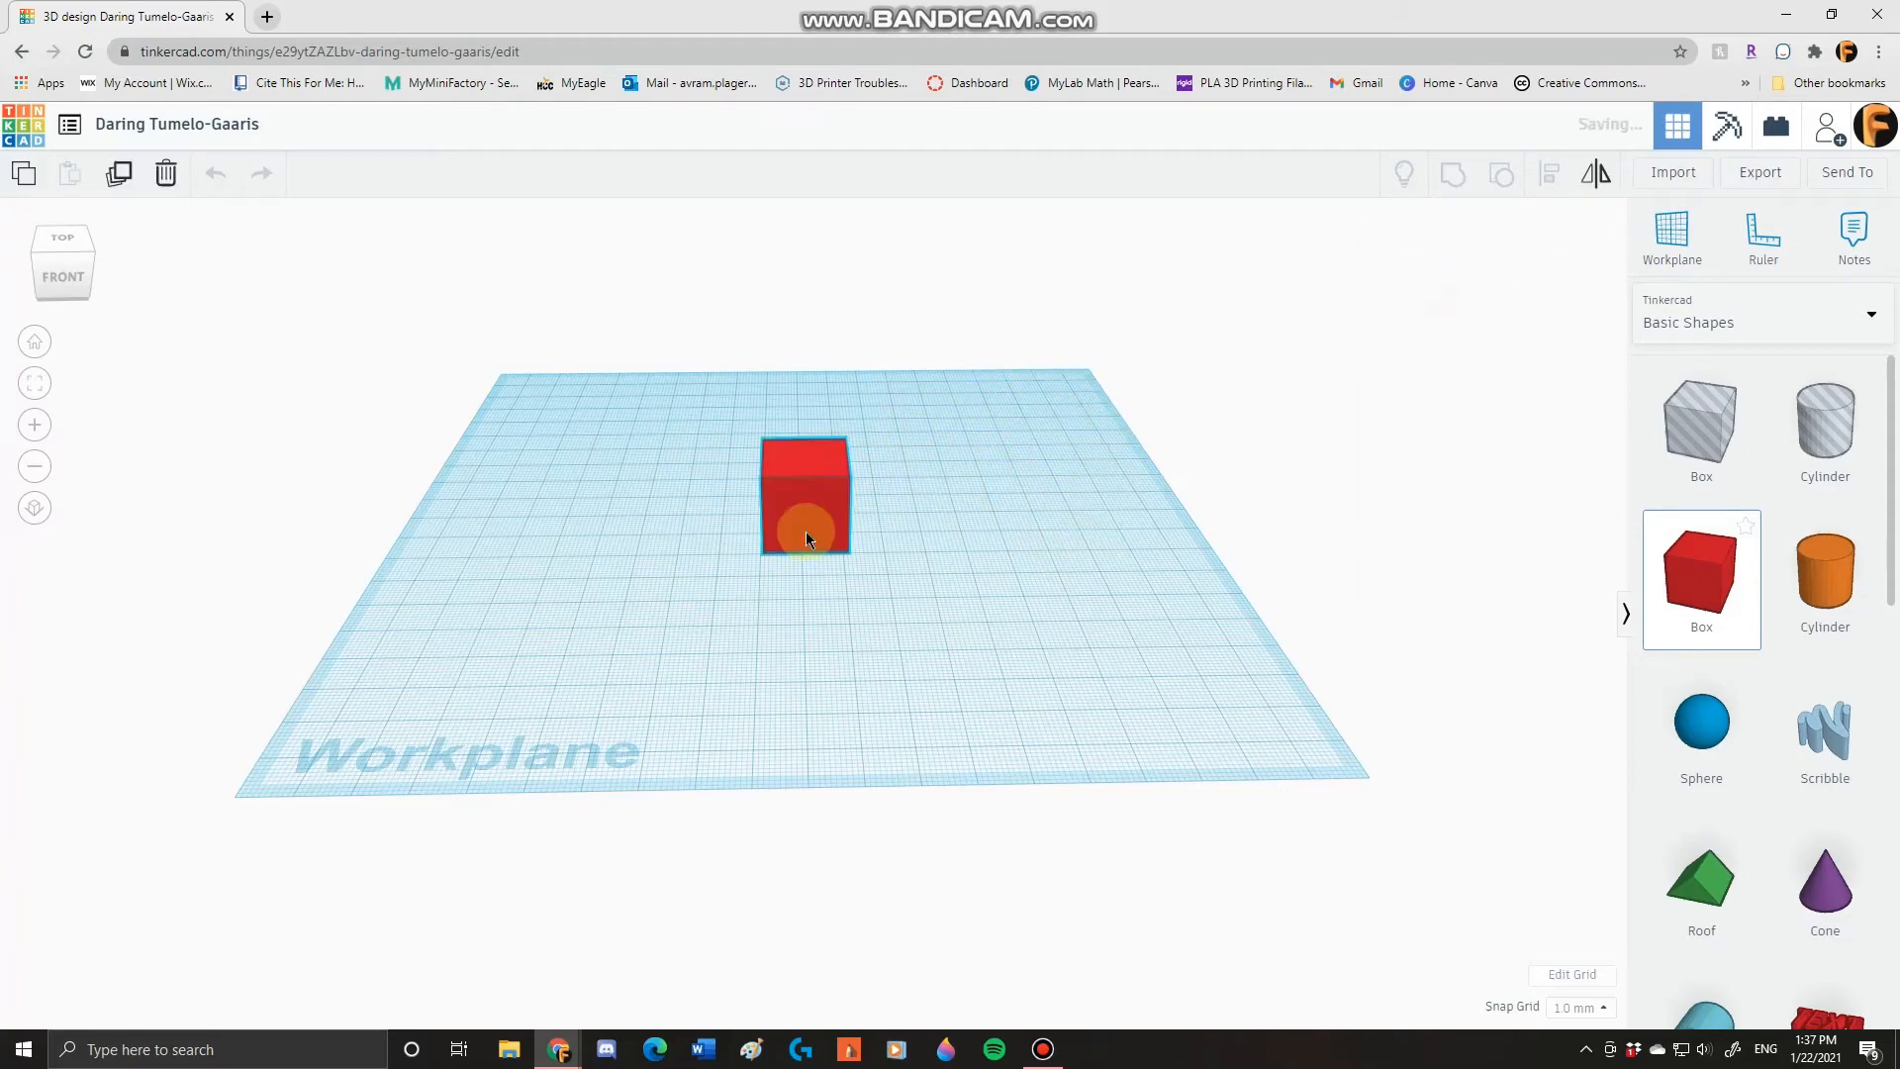
pyautogui.scroll(-3, 805, 531)
pyautogui.scroll(1, 806, 531)
pyautogui.scroll(5, 806, 530)
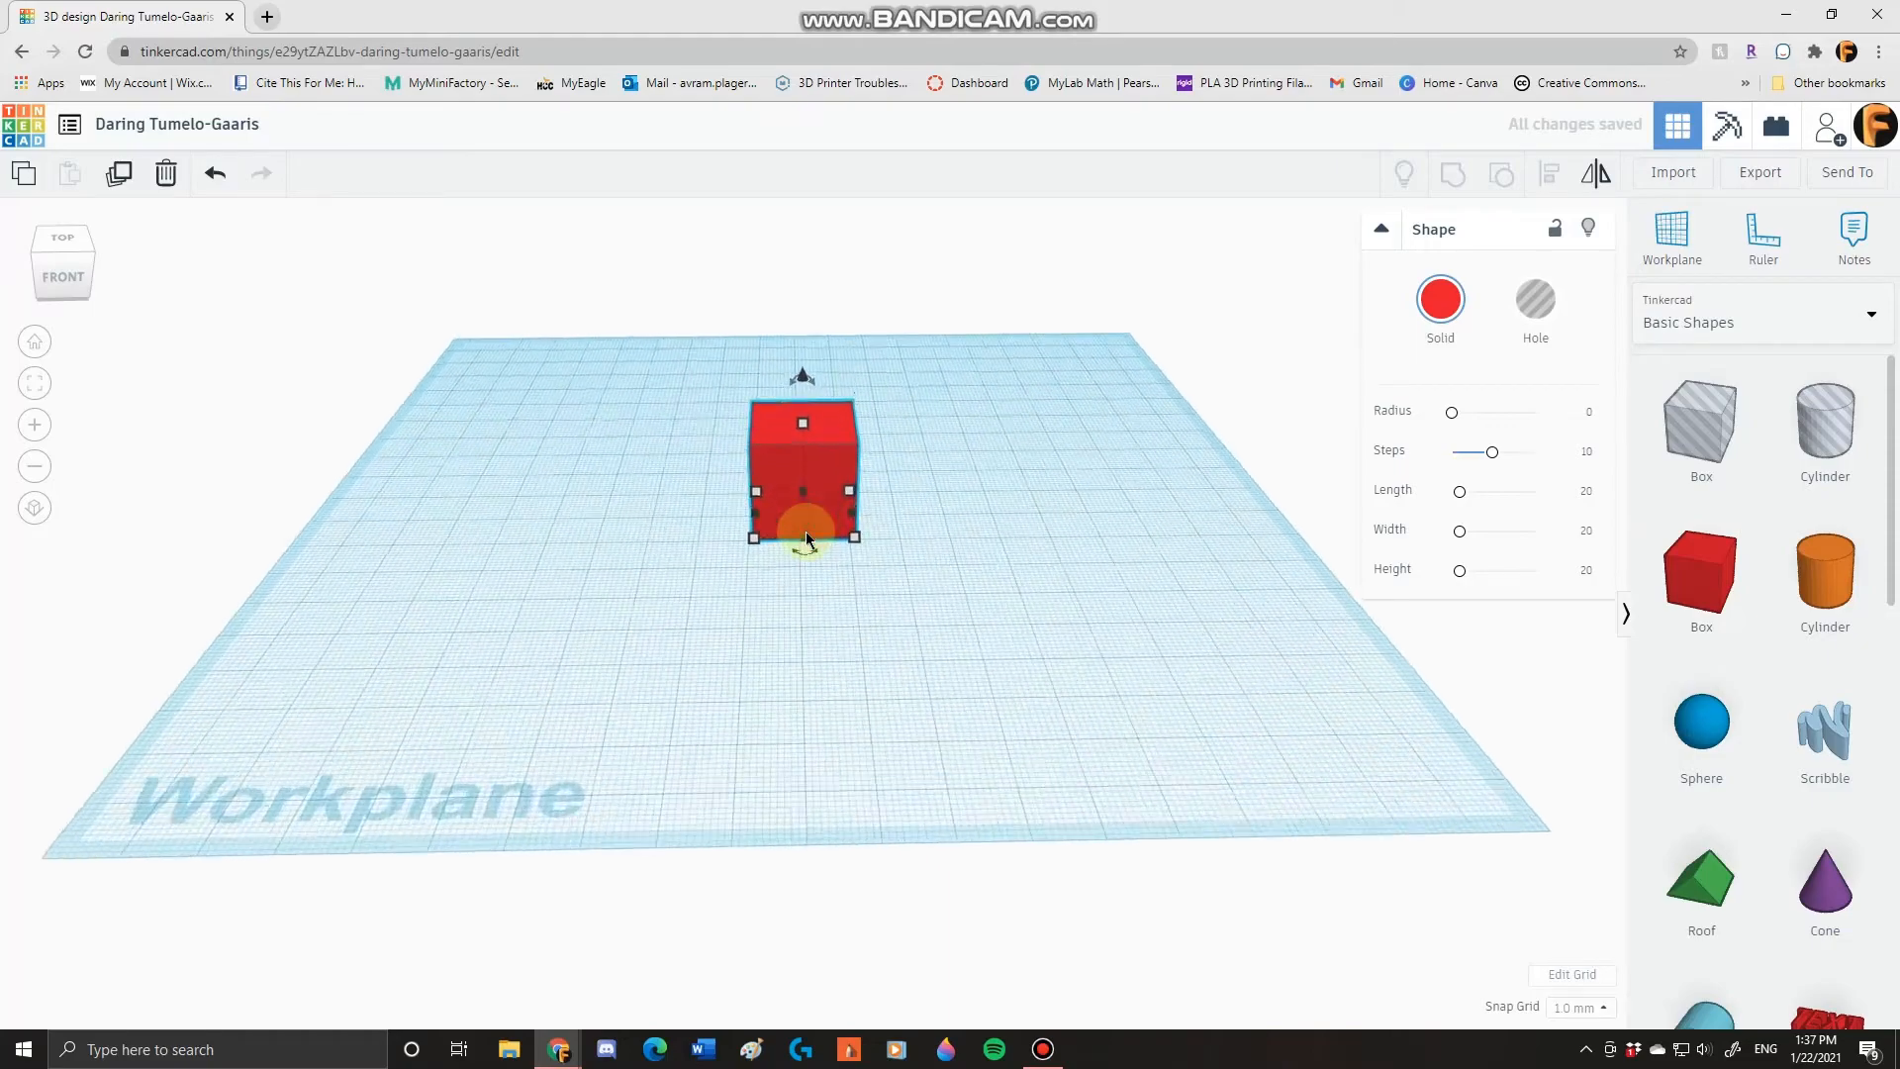
# - Round the box's edges with a radius of 4.48 and 15 steps
pyautogui.moveTo(776, 619); pyautogui.dragTo(875, 720, button='right')
pyautogui.click(892, 841)
pyautogui.click(875, 728)
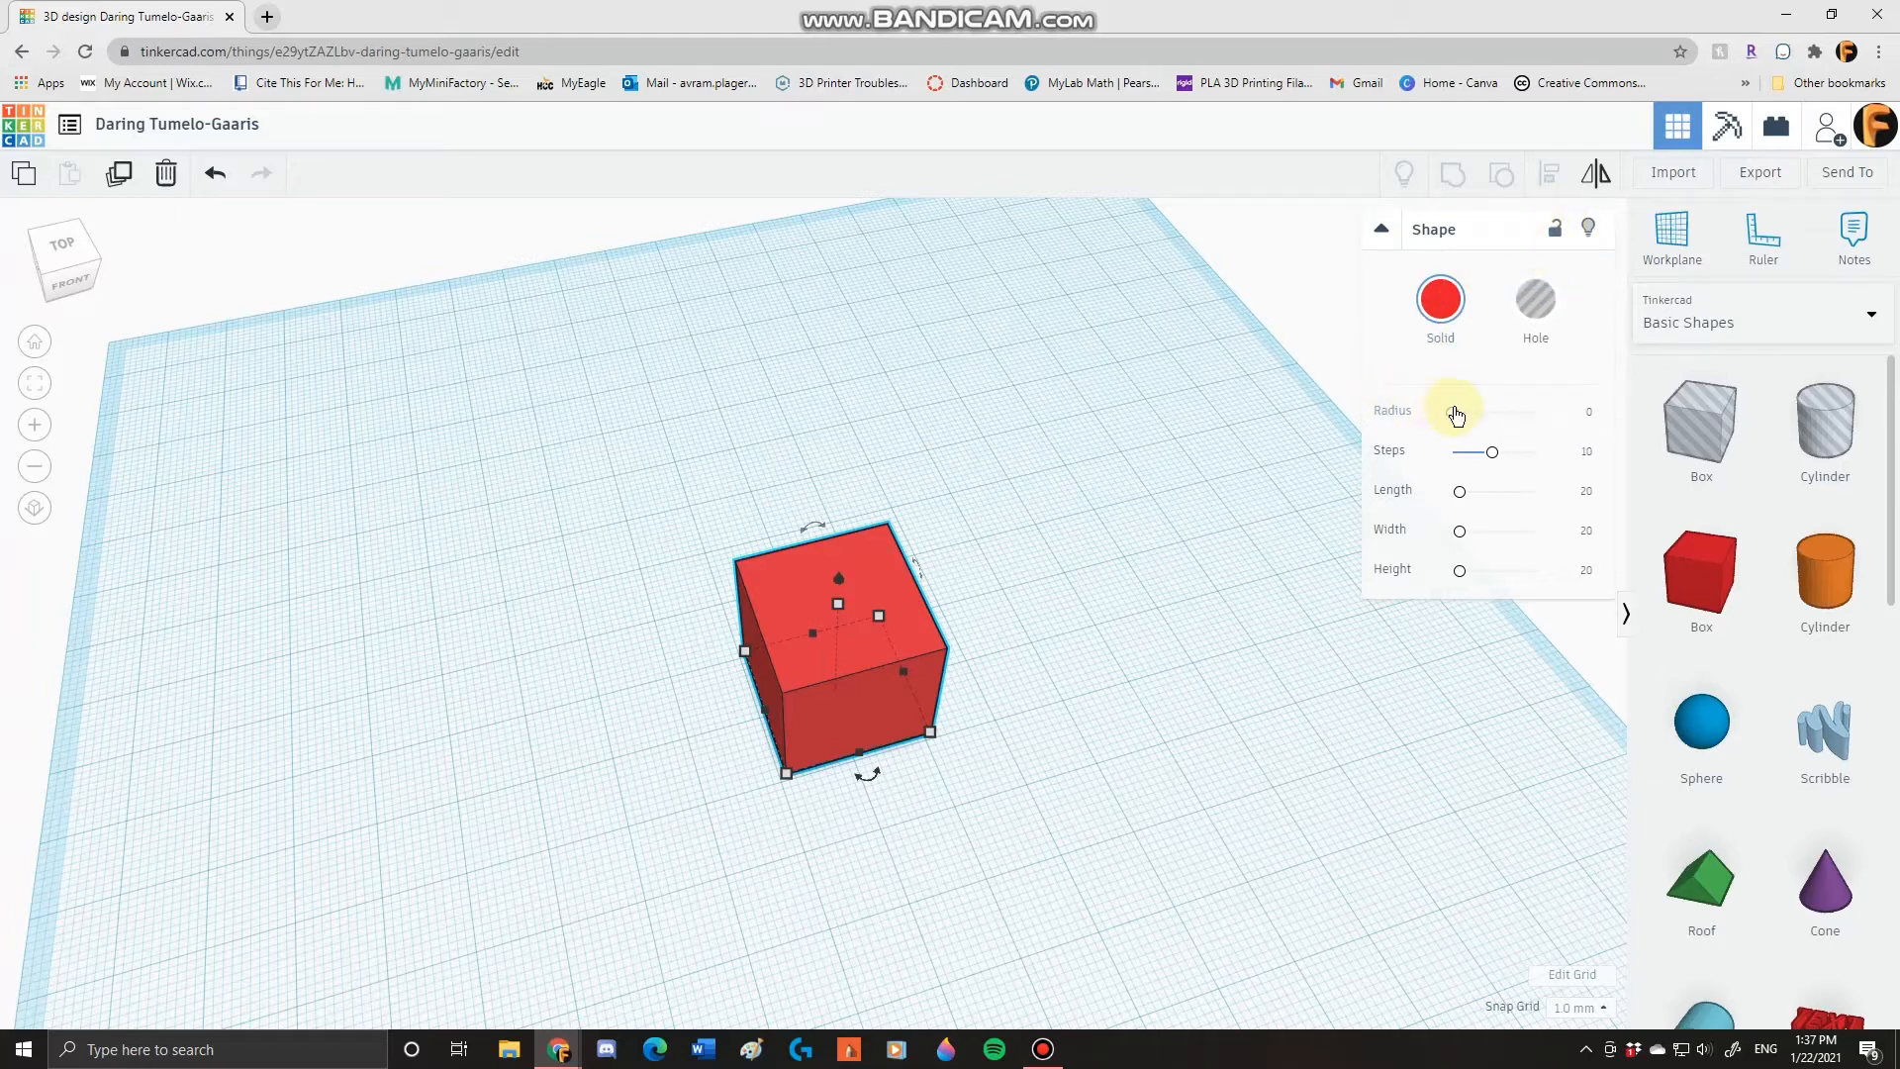
pyautogui.moveTo(1456, 414); pyautogui.dragTo(1515, 452)
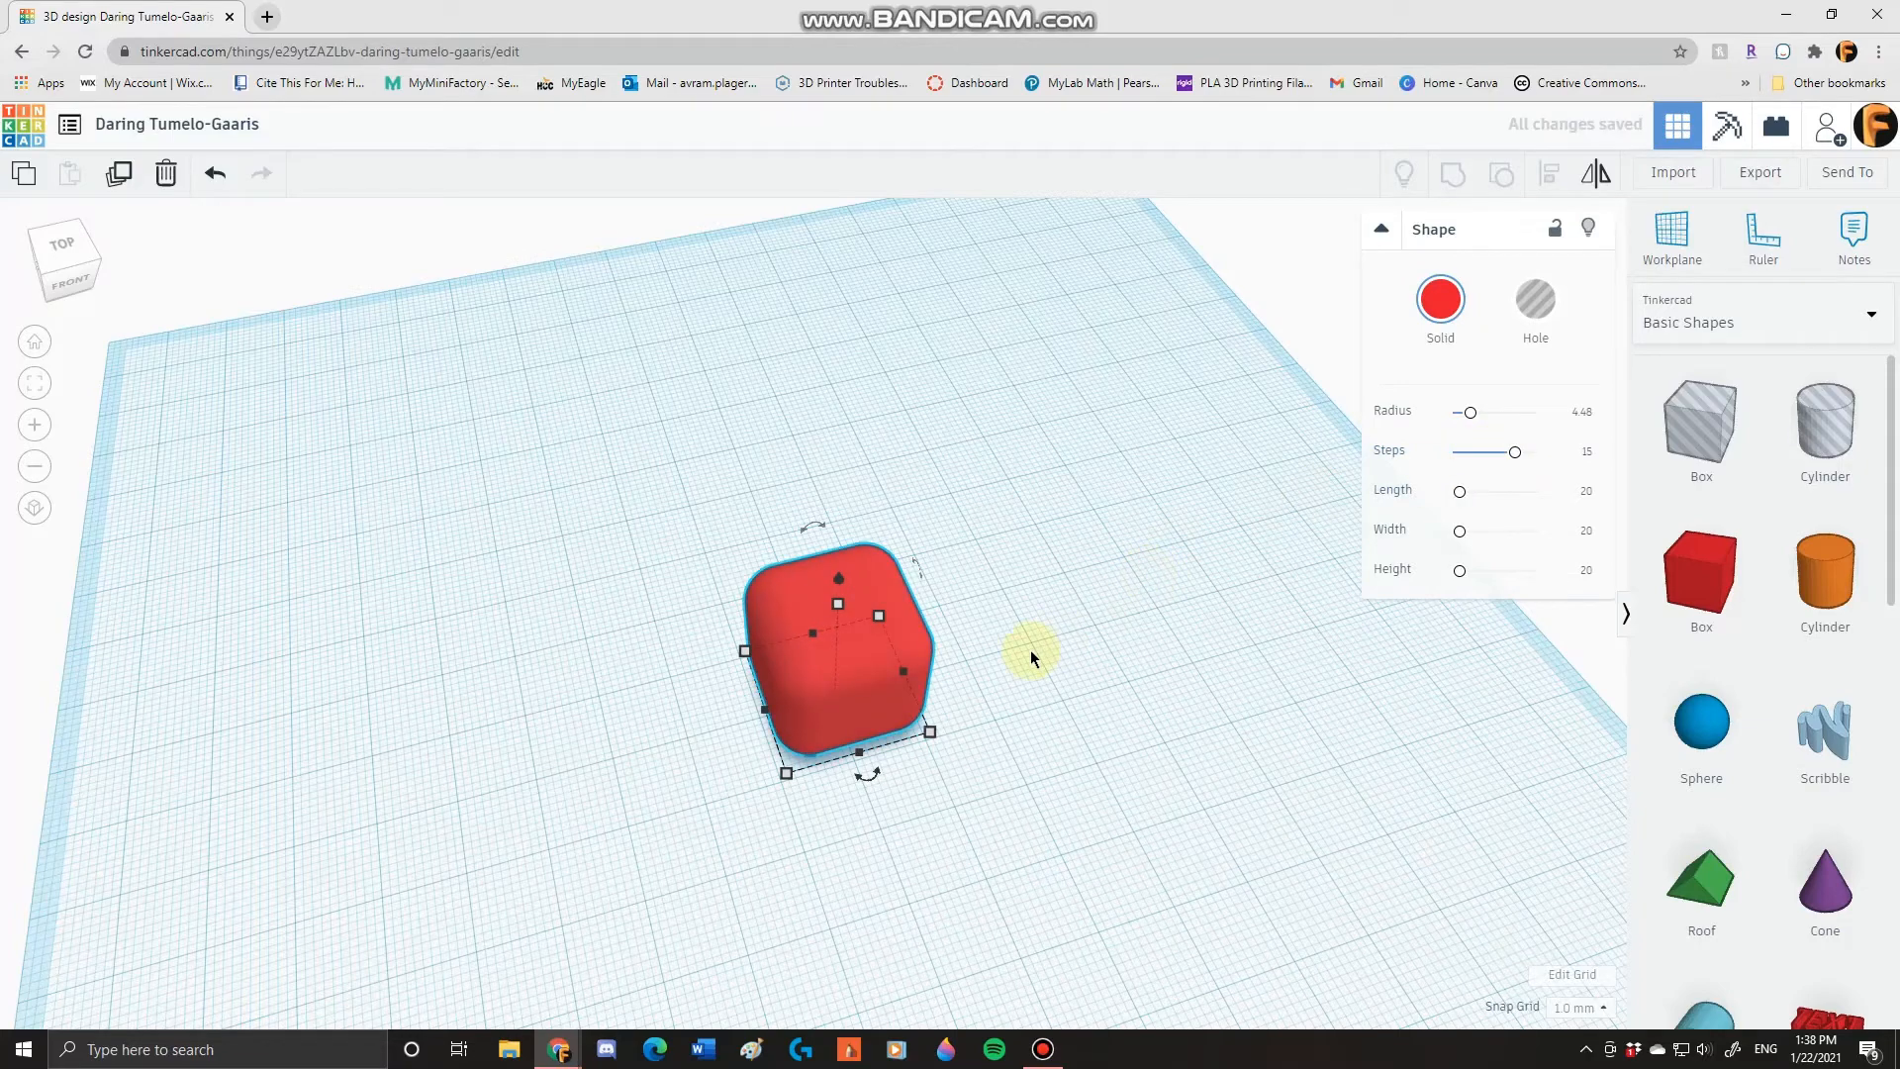
pyautogui.scroll(-3, 1030, 649)
pyautogui.scroll(5, 1029, 650)
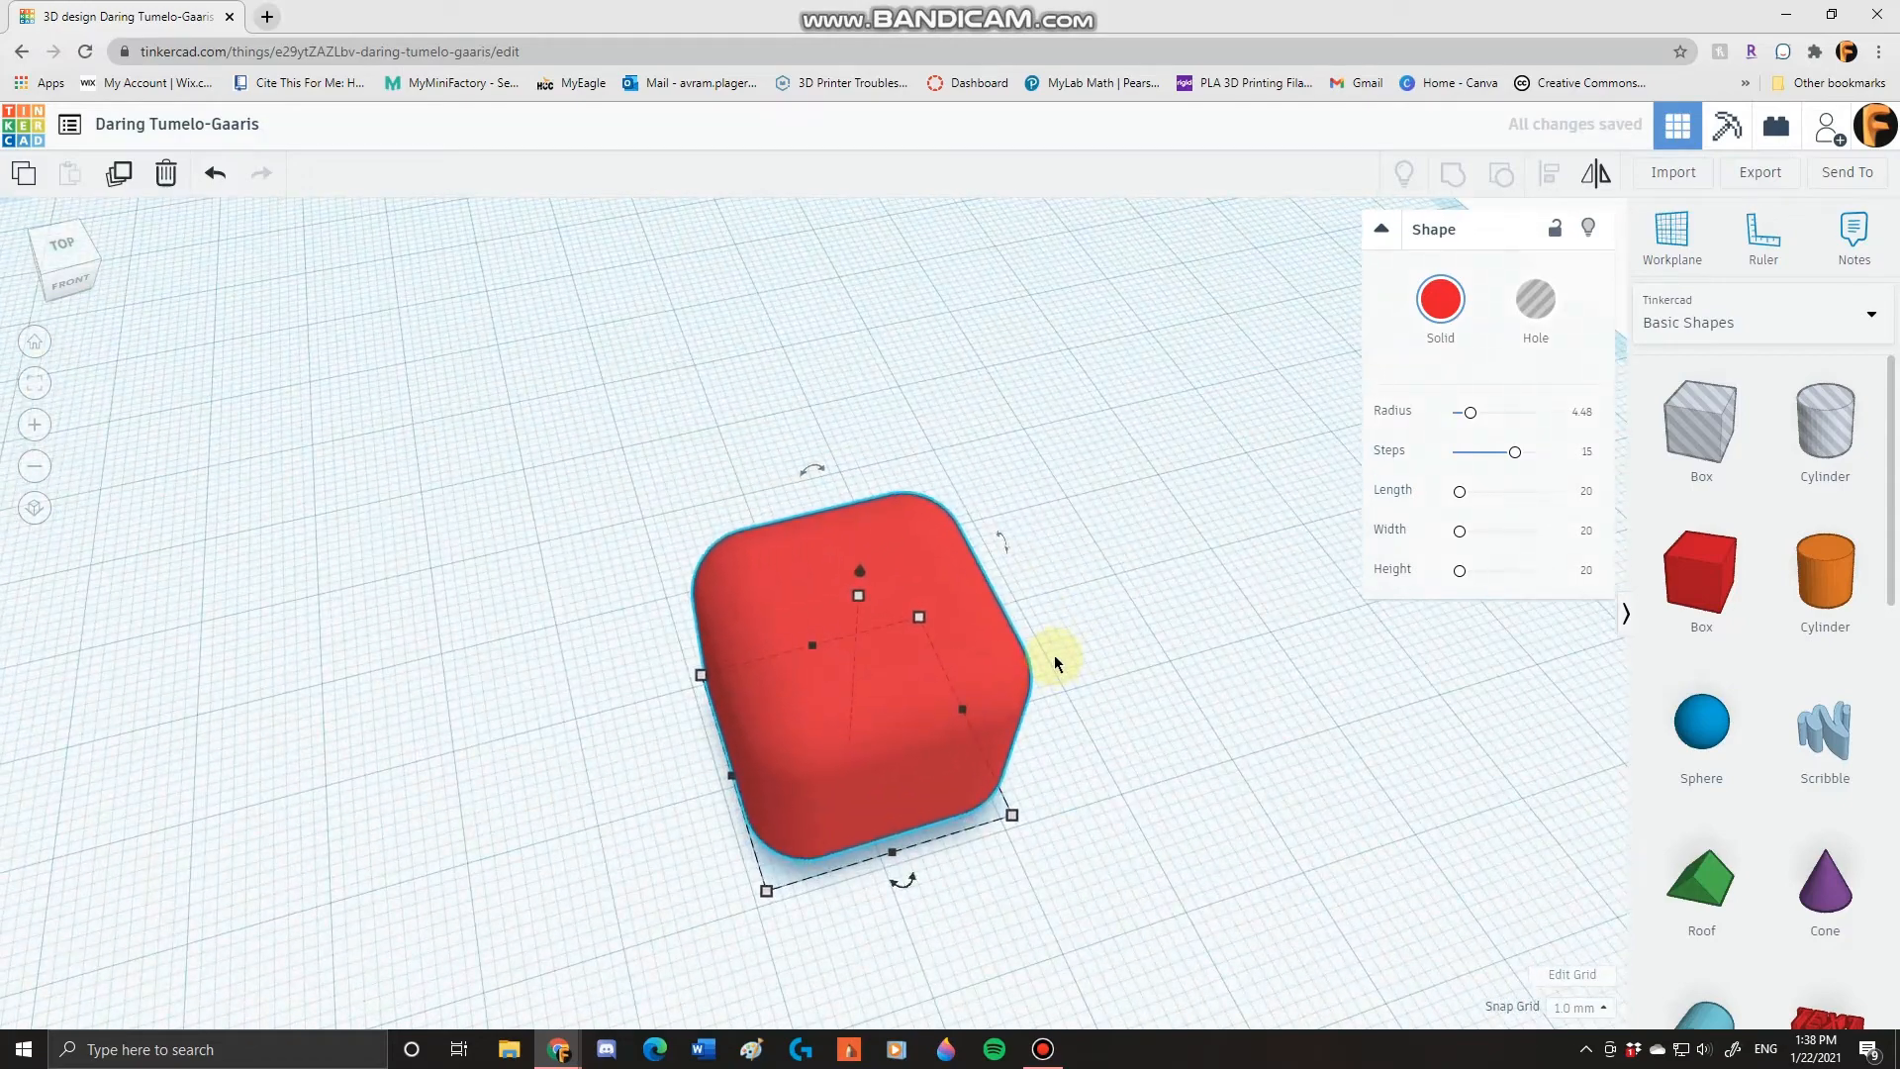
pyautogui.click(1054, 630)
pyautogui.scroll(-2, 1036, 609)
pyautogui.click(922, 600)
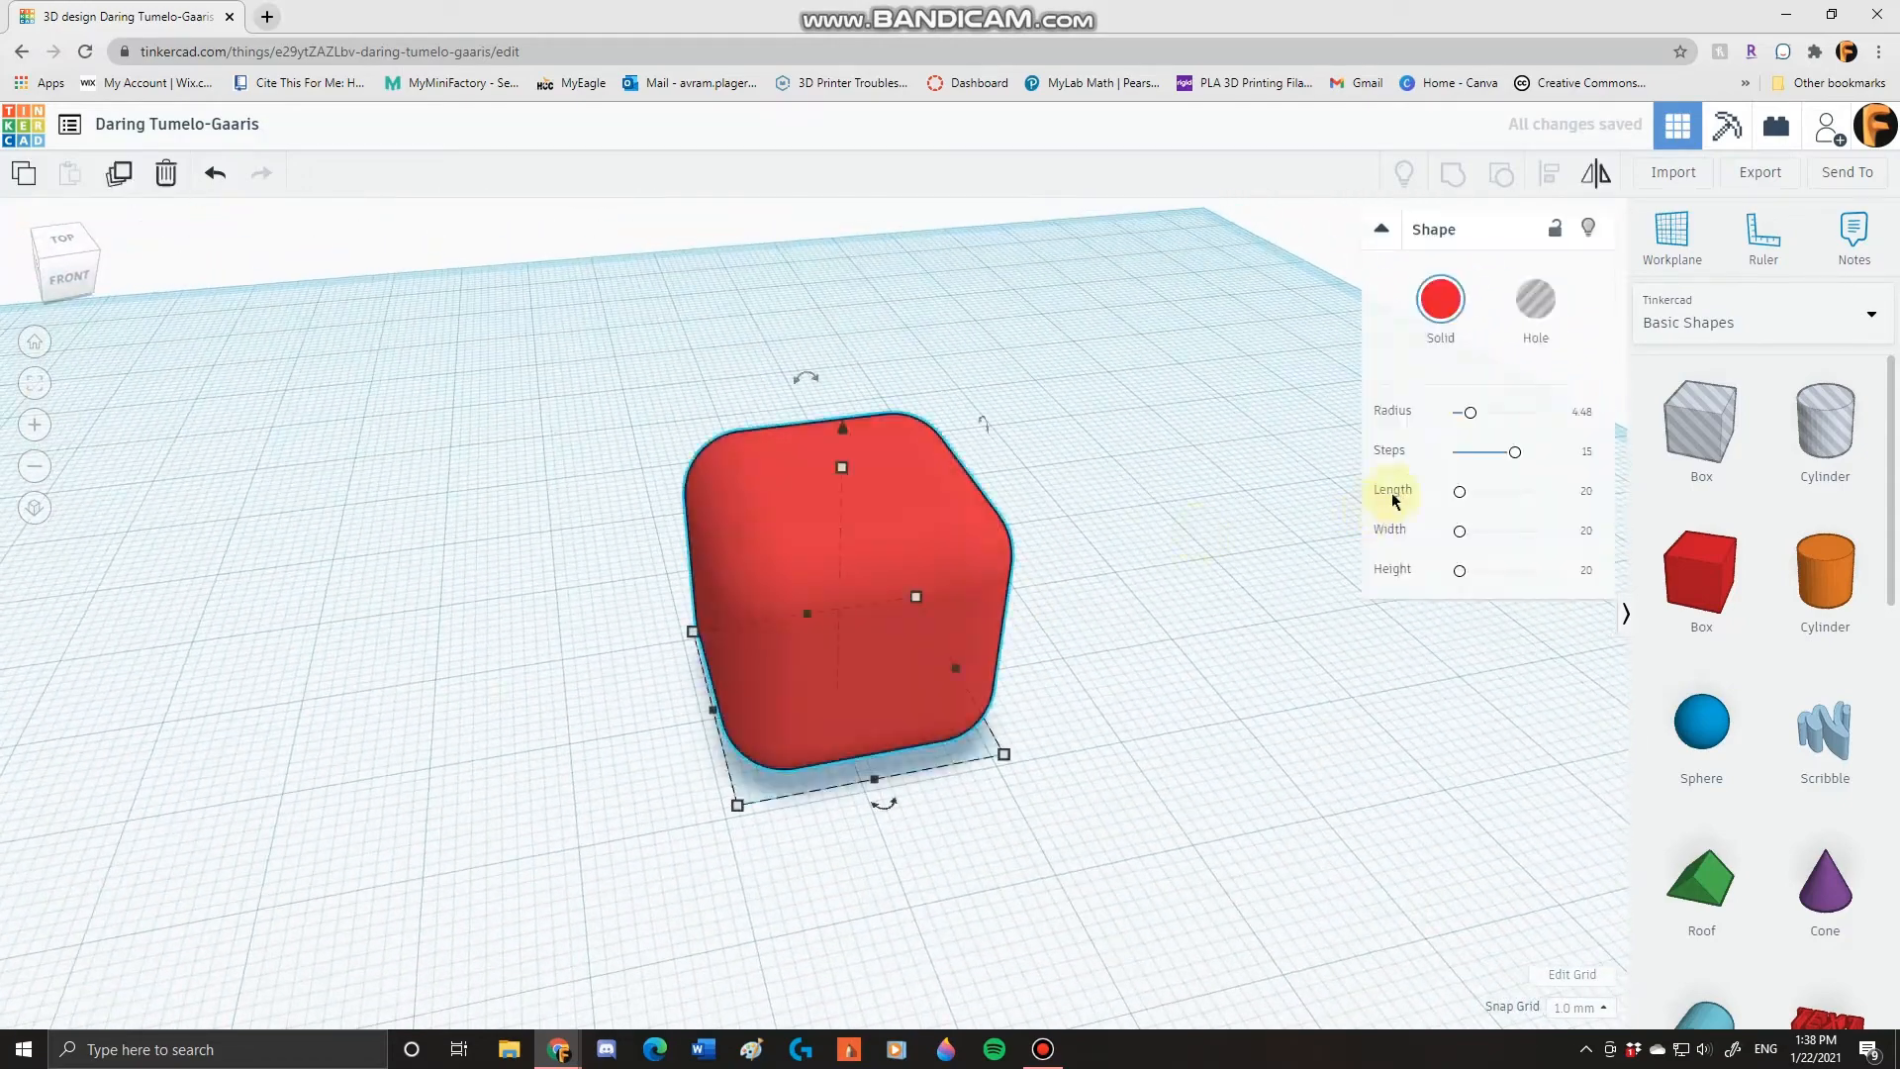
# - Set the box's steps to 1 and its radius to 0 for sharp edges
pyautogui.moveTo(1515, 463); pyautogui.dragTo(1453, 467)
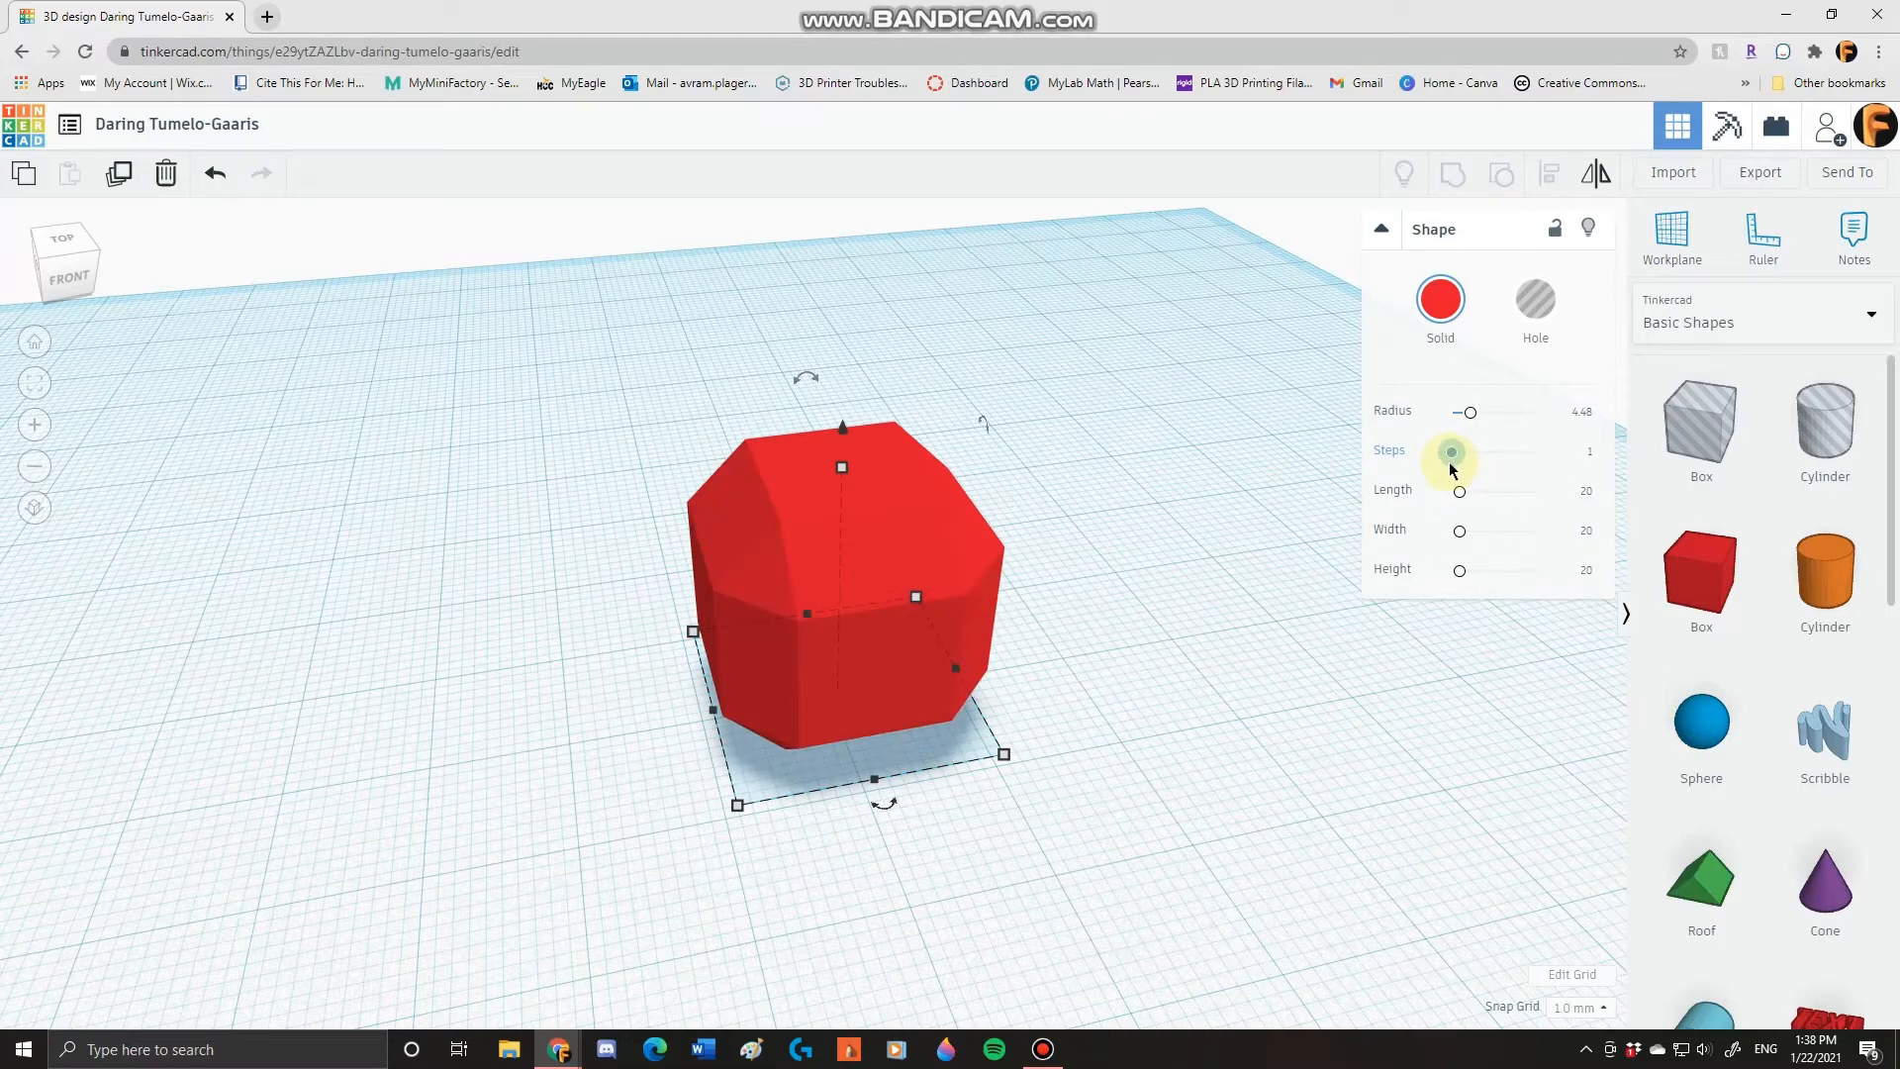
pyautogui.moveTo(564, 706); pyautogui.dragTo(800, 606, button='right')
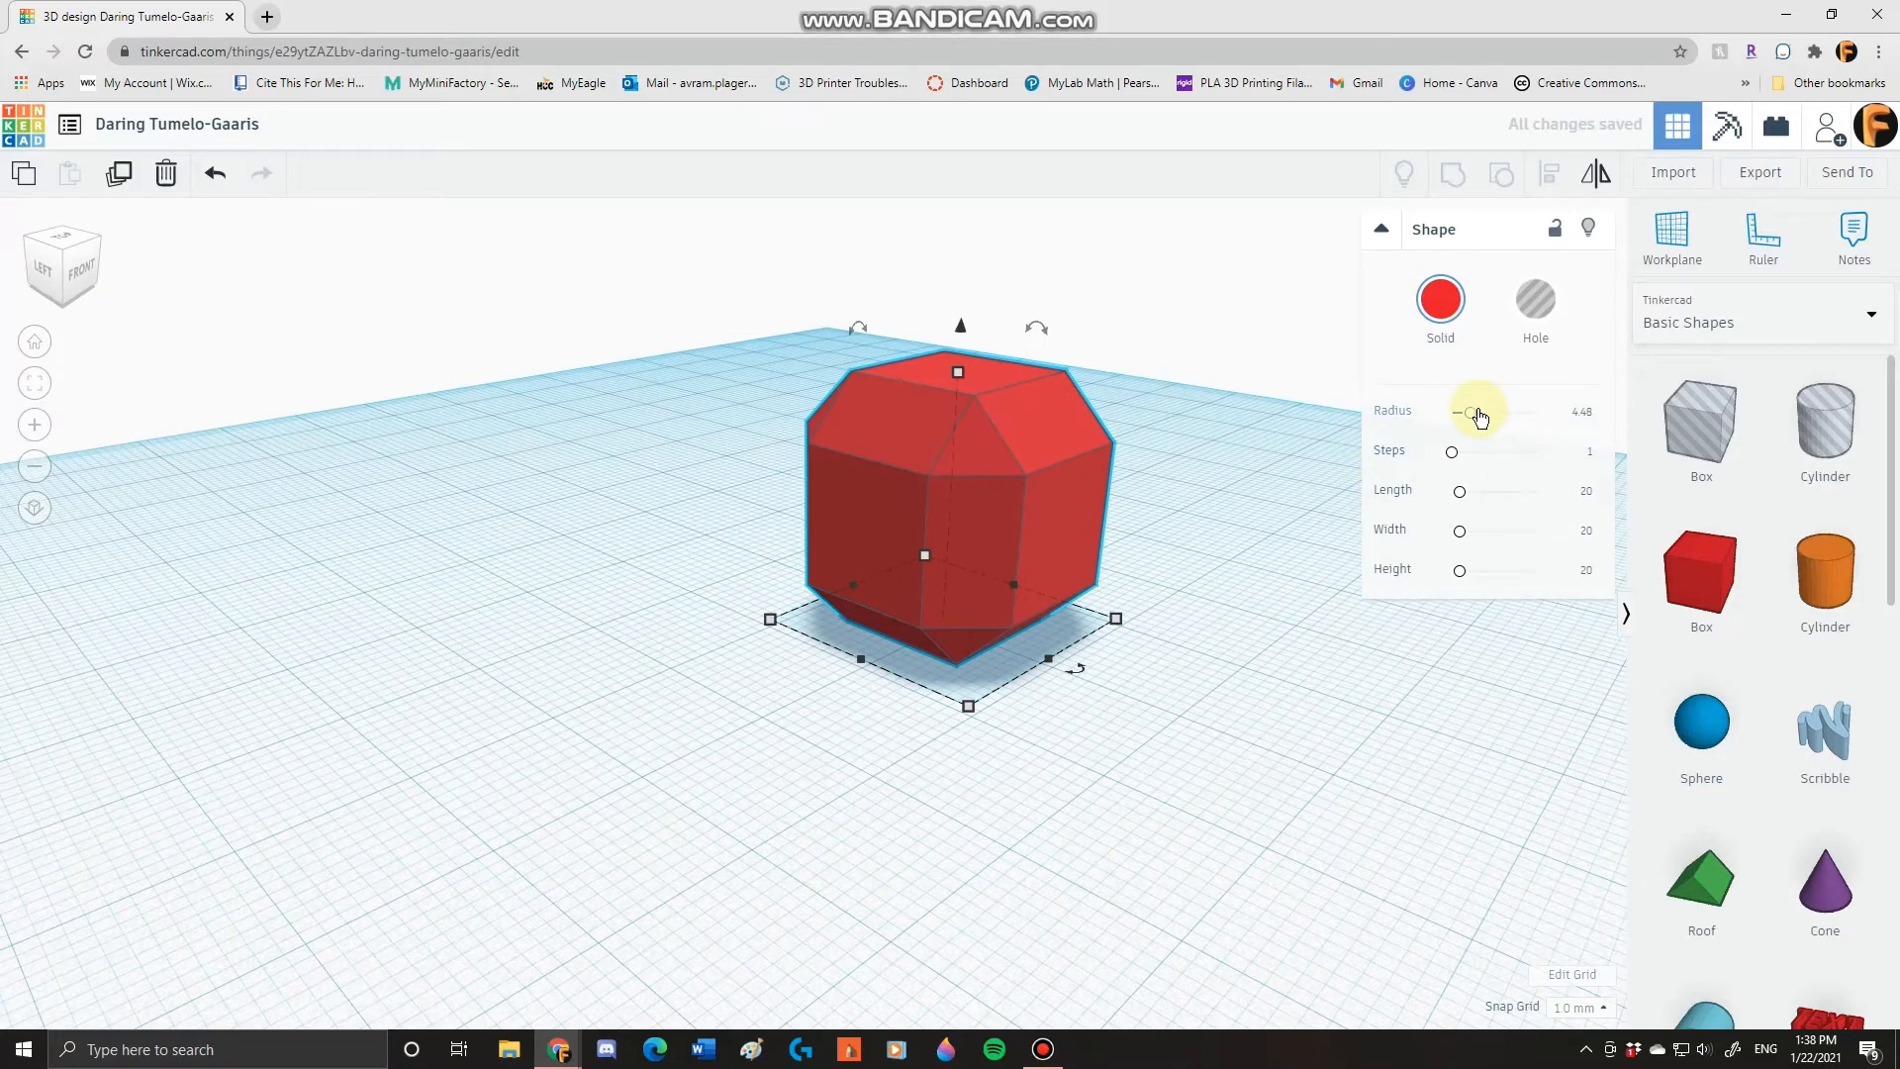
pyautogui.moveTo(1480, 415); pyautogui.dragTo(1452, 414)
pyautogui.click(962, 533)
# - Resize the solid box to a length of 38.01, a width of 15.04 and a height of 21.93, and deselect it
pyautogui.click(1398, 495)
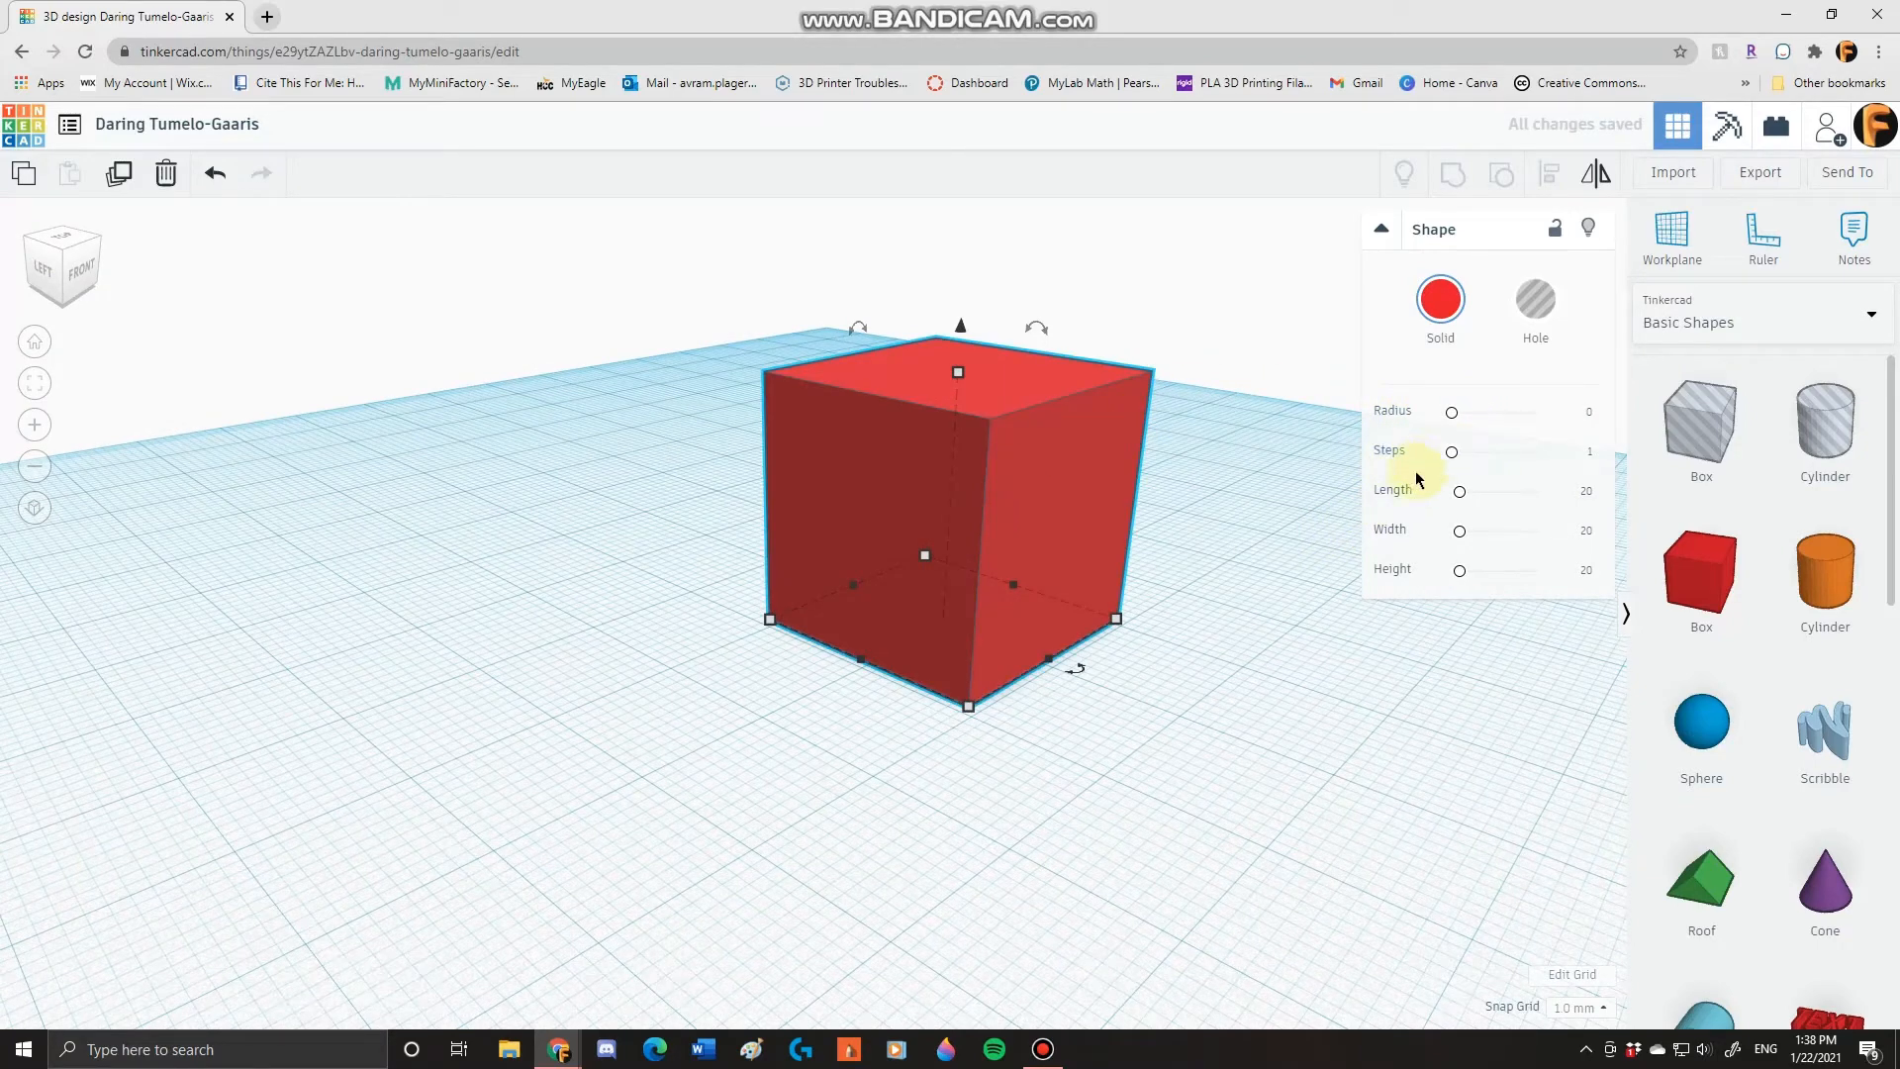
pyautogui.moveTo(1461, 493); pyautogui.dragTo(1457, 568)
pyautogui.moveTo(1302, 823); pyautogui.dragTo(1023, 782, button='right')
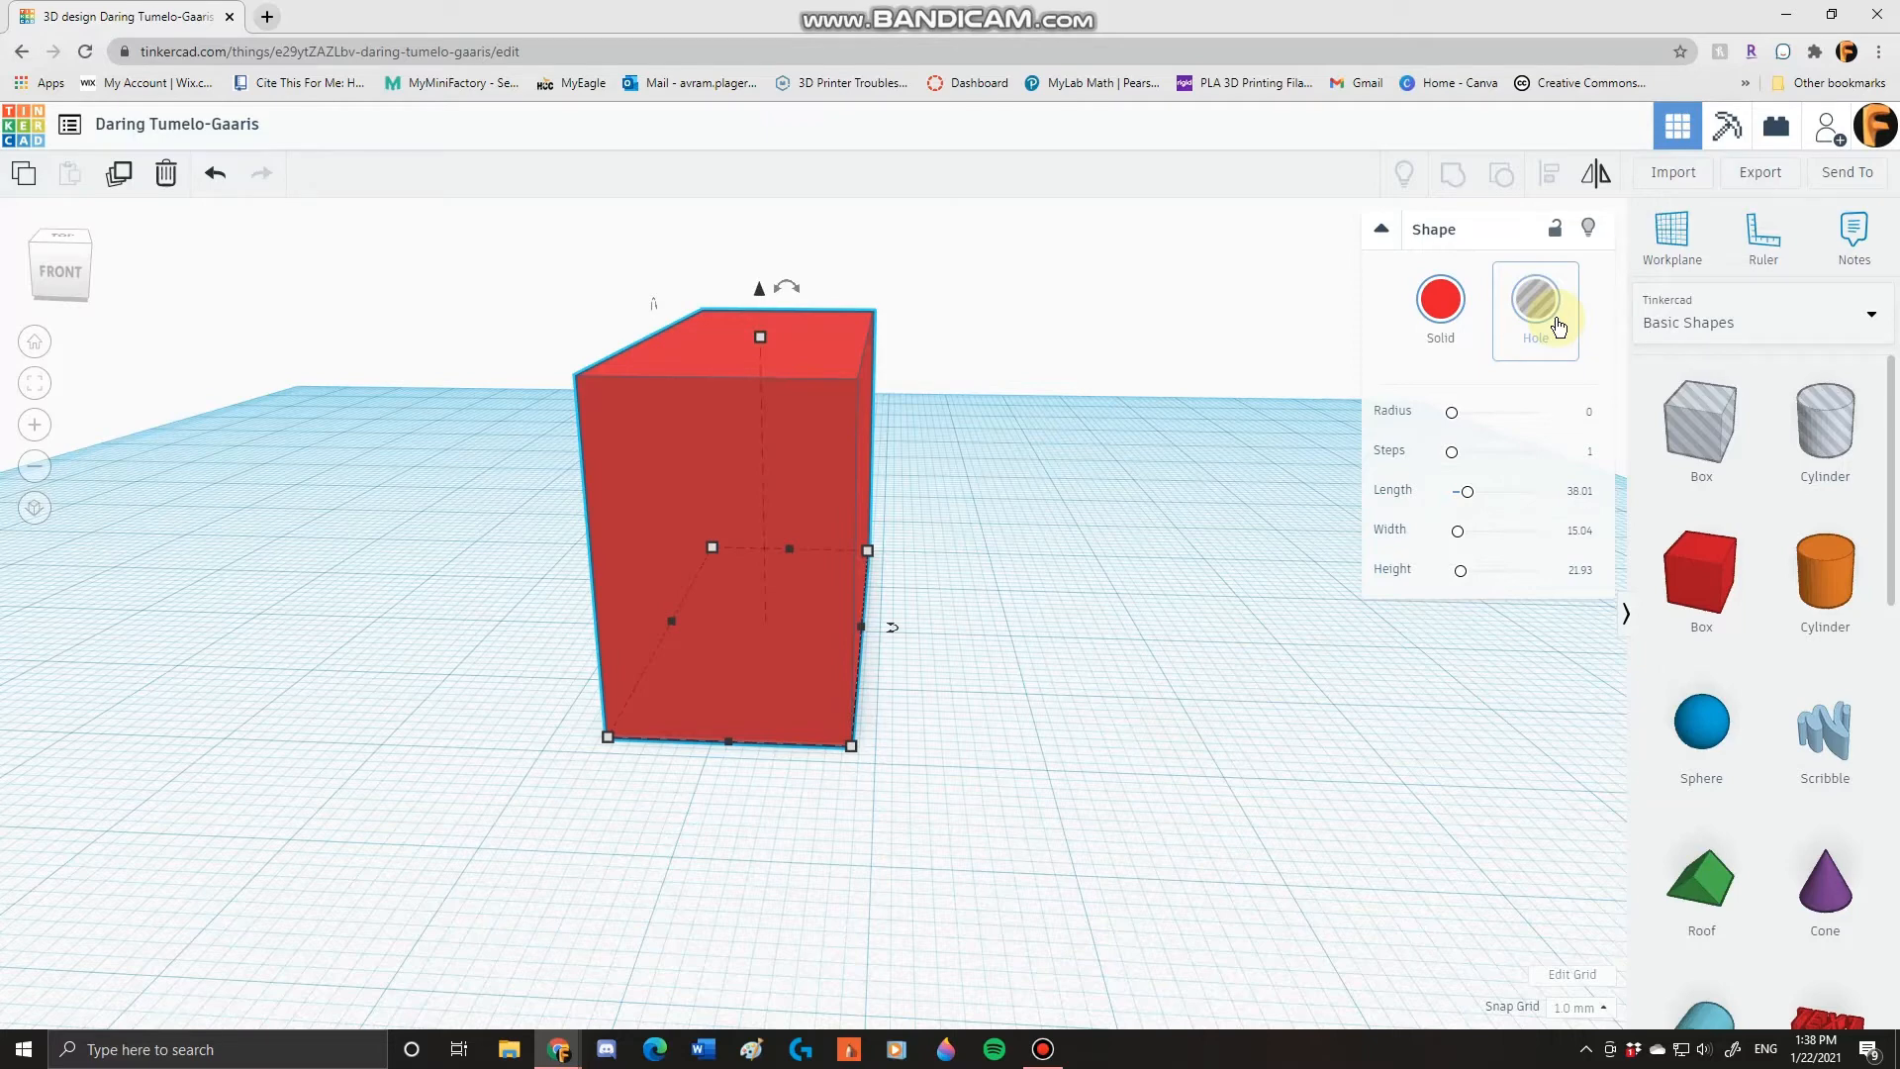
pyautogui.click(1441, 314)
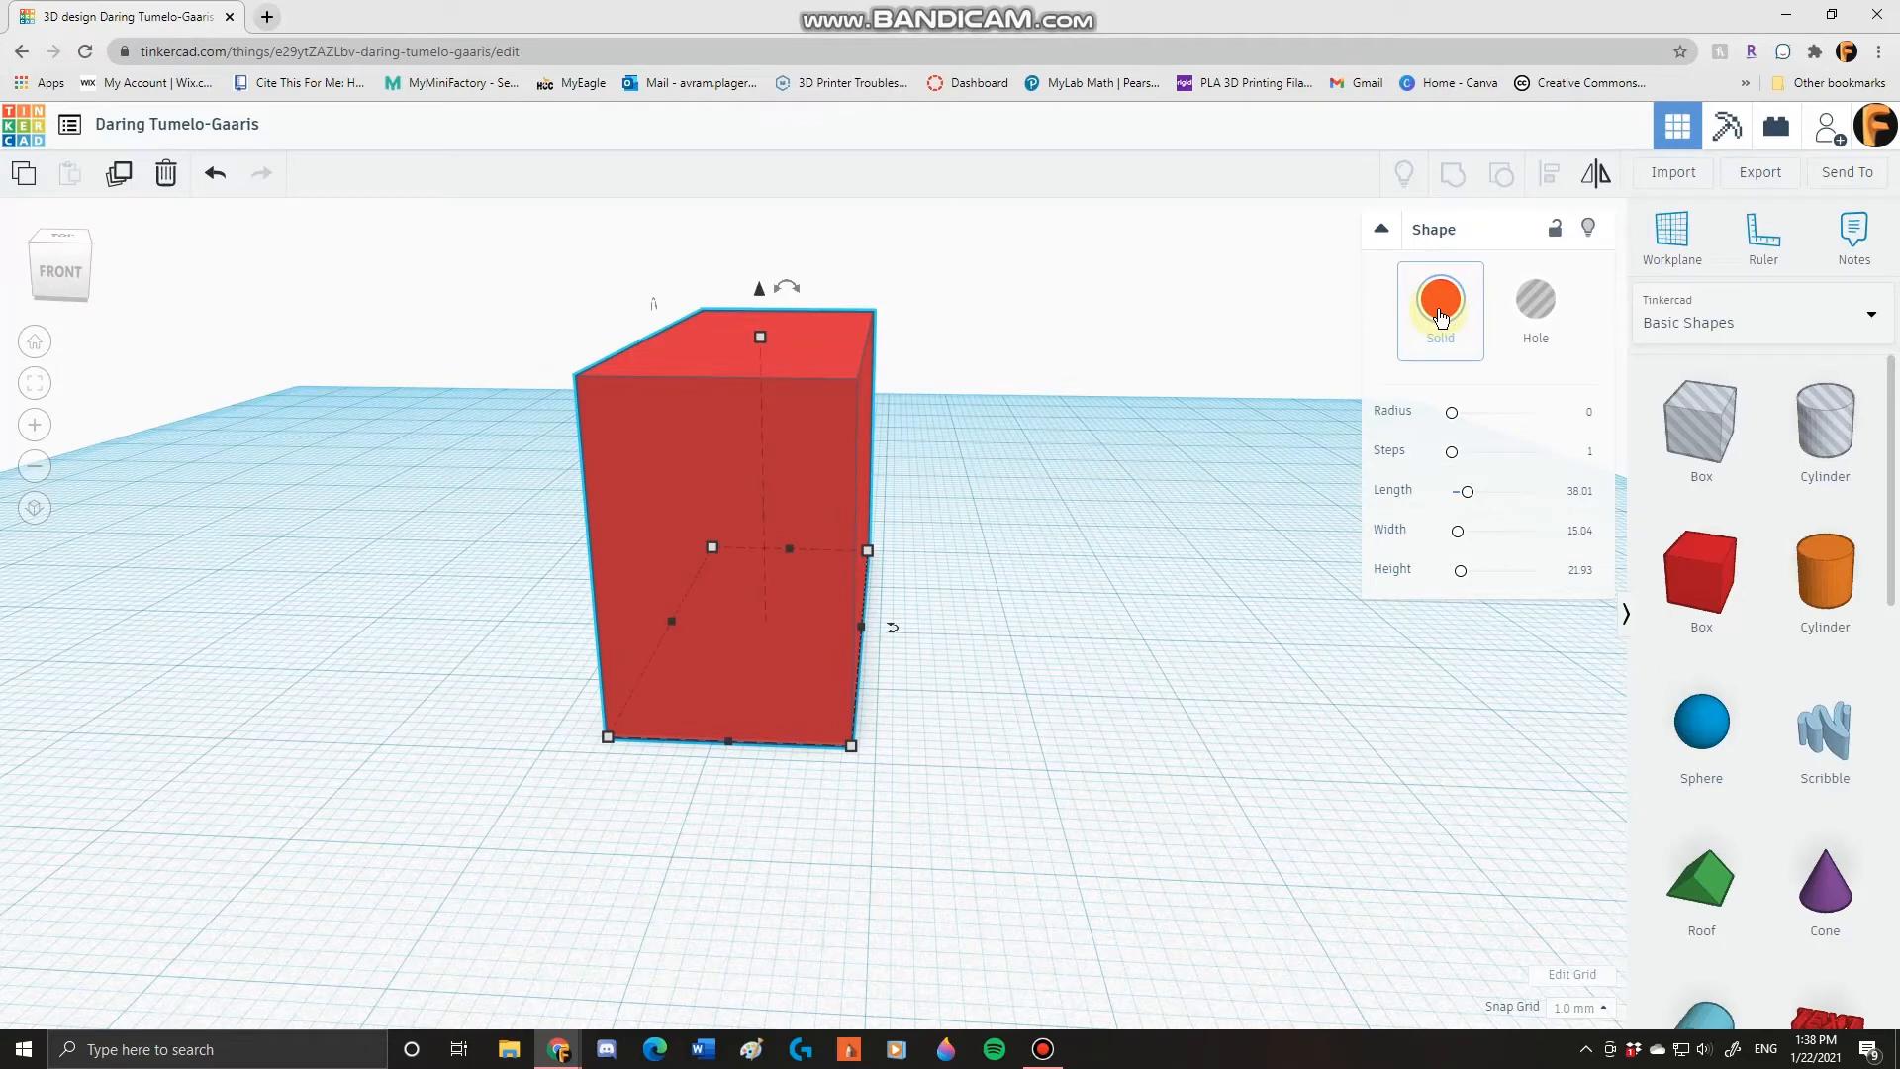
pyautogui.click(1128, 424)
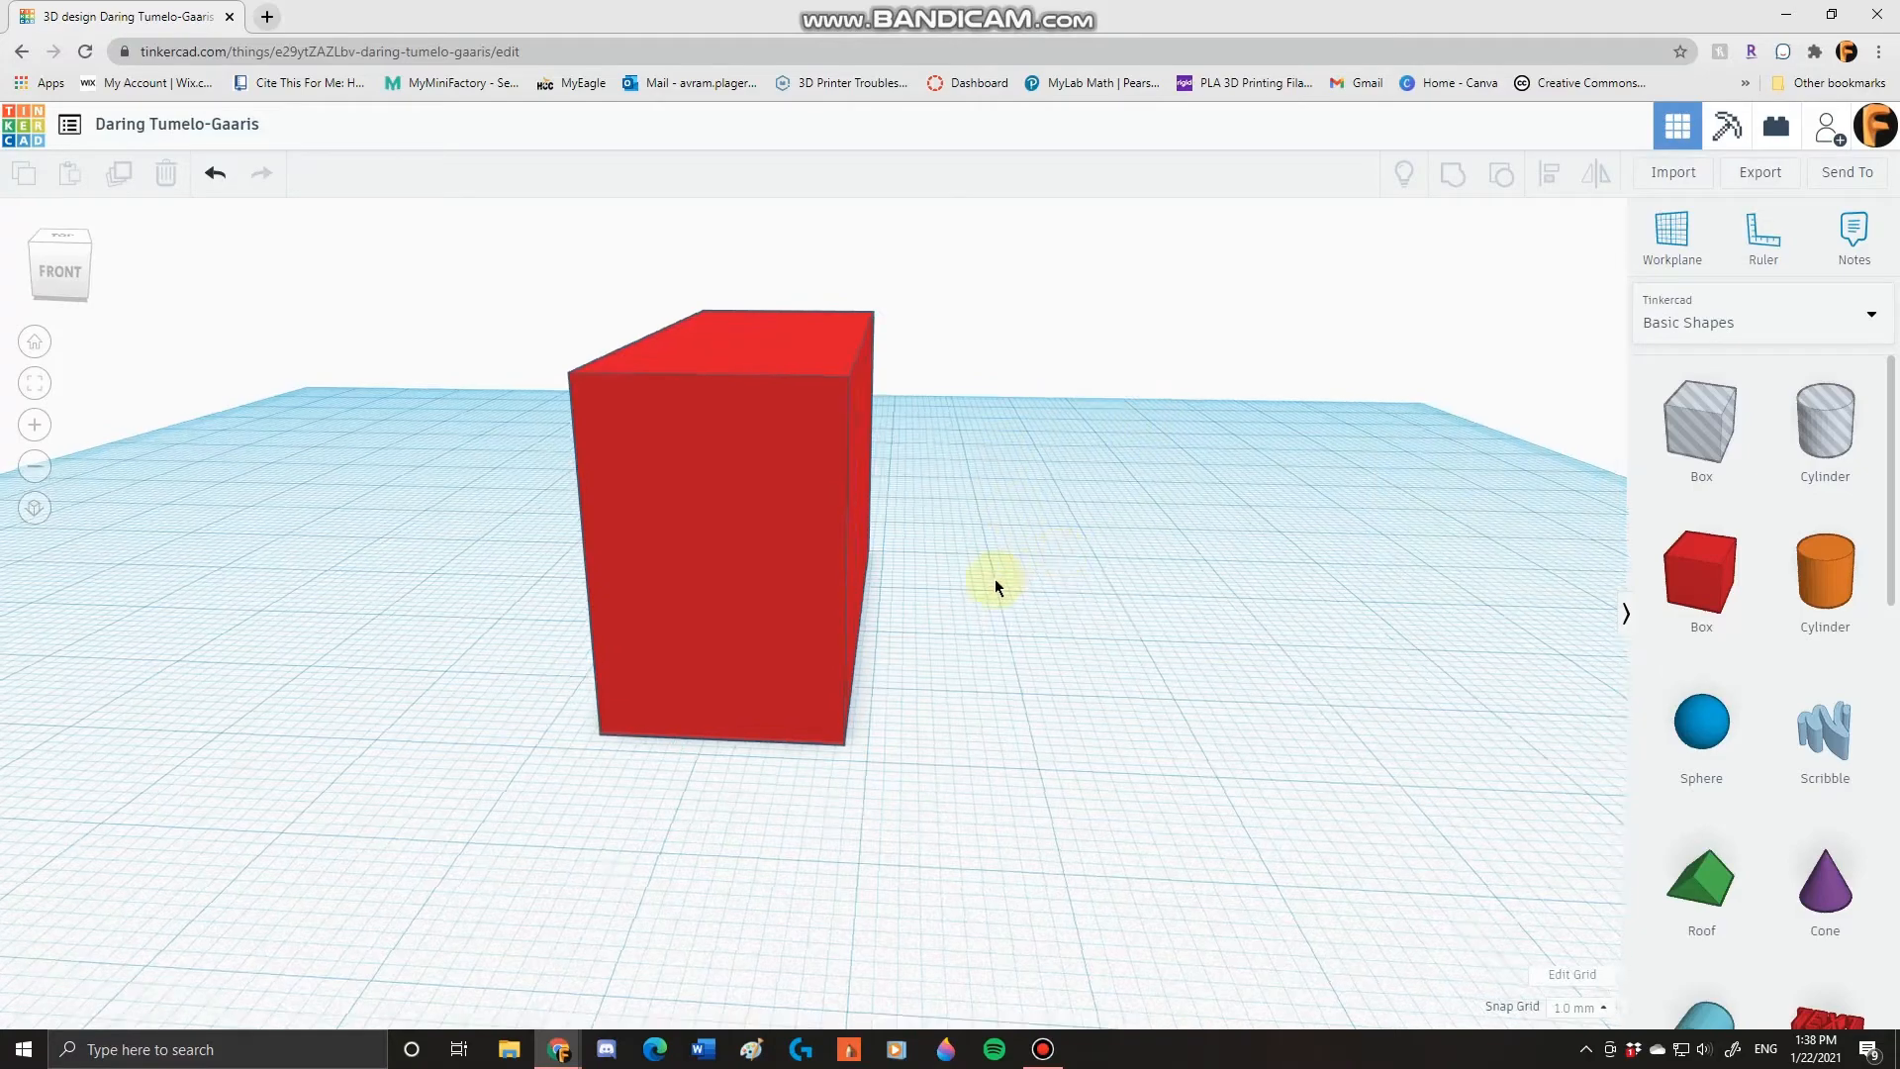
# - Place a cylinder hole on the workplane so that it overlaps the long side of the red box
pyautogui.moveTo(996, 582); pyautogui.dragTo(1112, 692, button='right')
pyautogui.scroll(-3, 1129, 709)
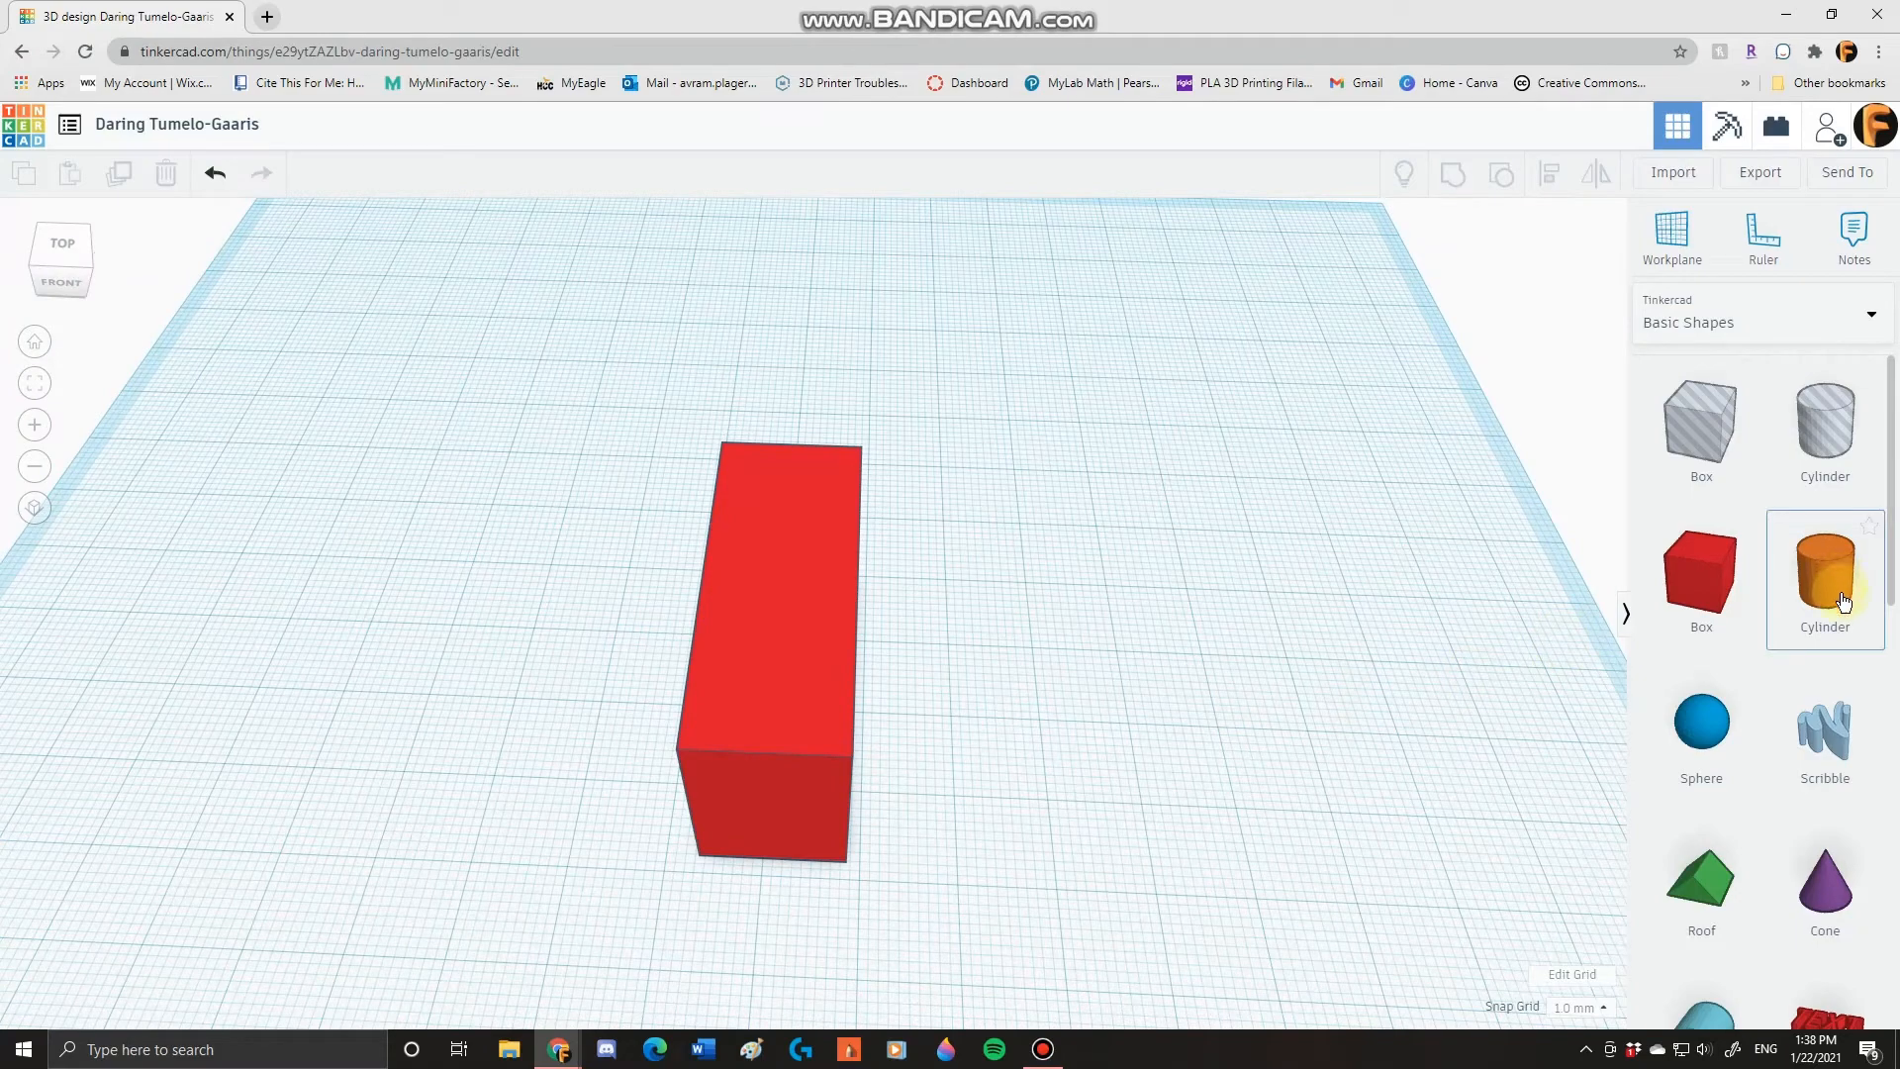
pyautogui.moveTo(1843, 601); pyautogui.dragTo(814, 485)
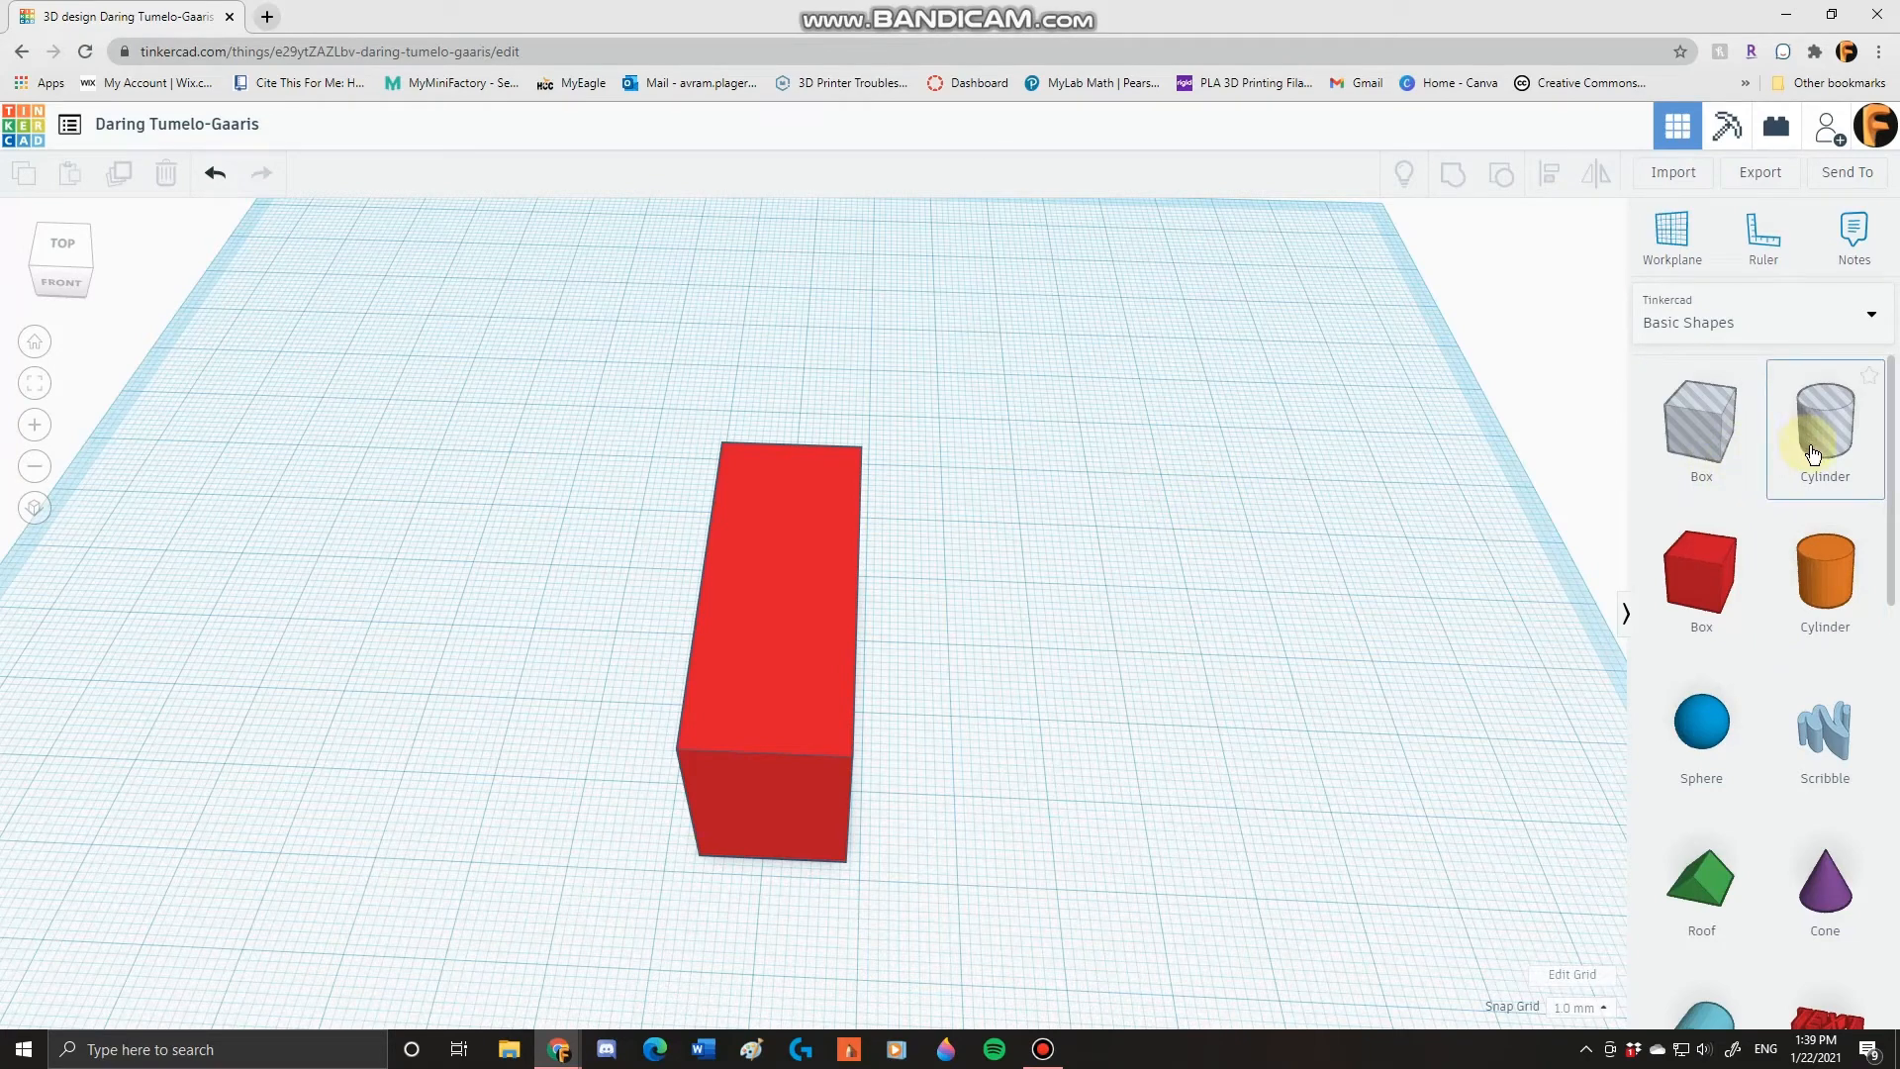
pyautogui.moveTo(1813, 453); pyautogui.dragTo(896, 715)
pyautogui.moveTo(1115, 814); pyautogui.dragTo(1068, 702, button='right')
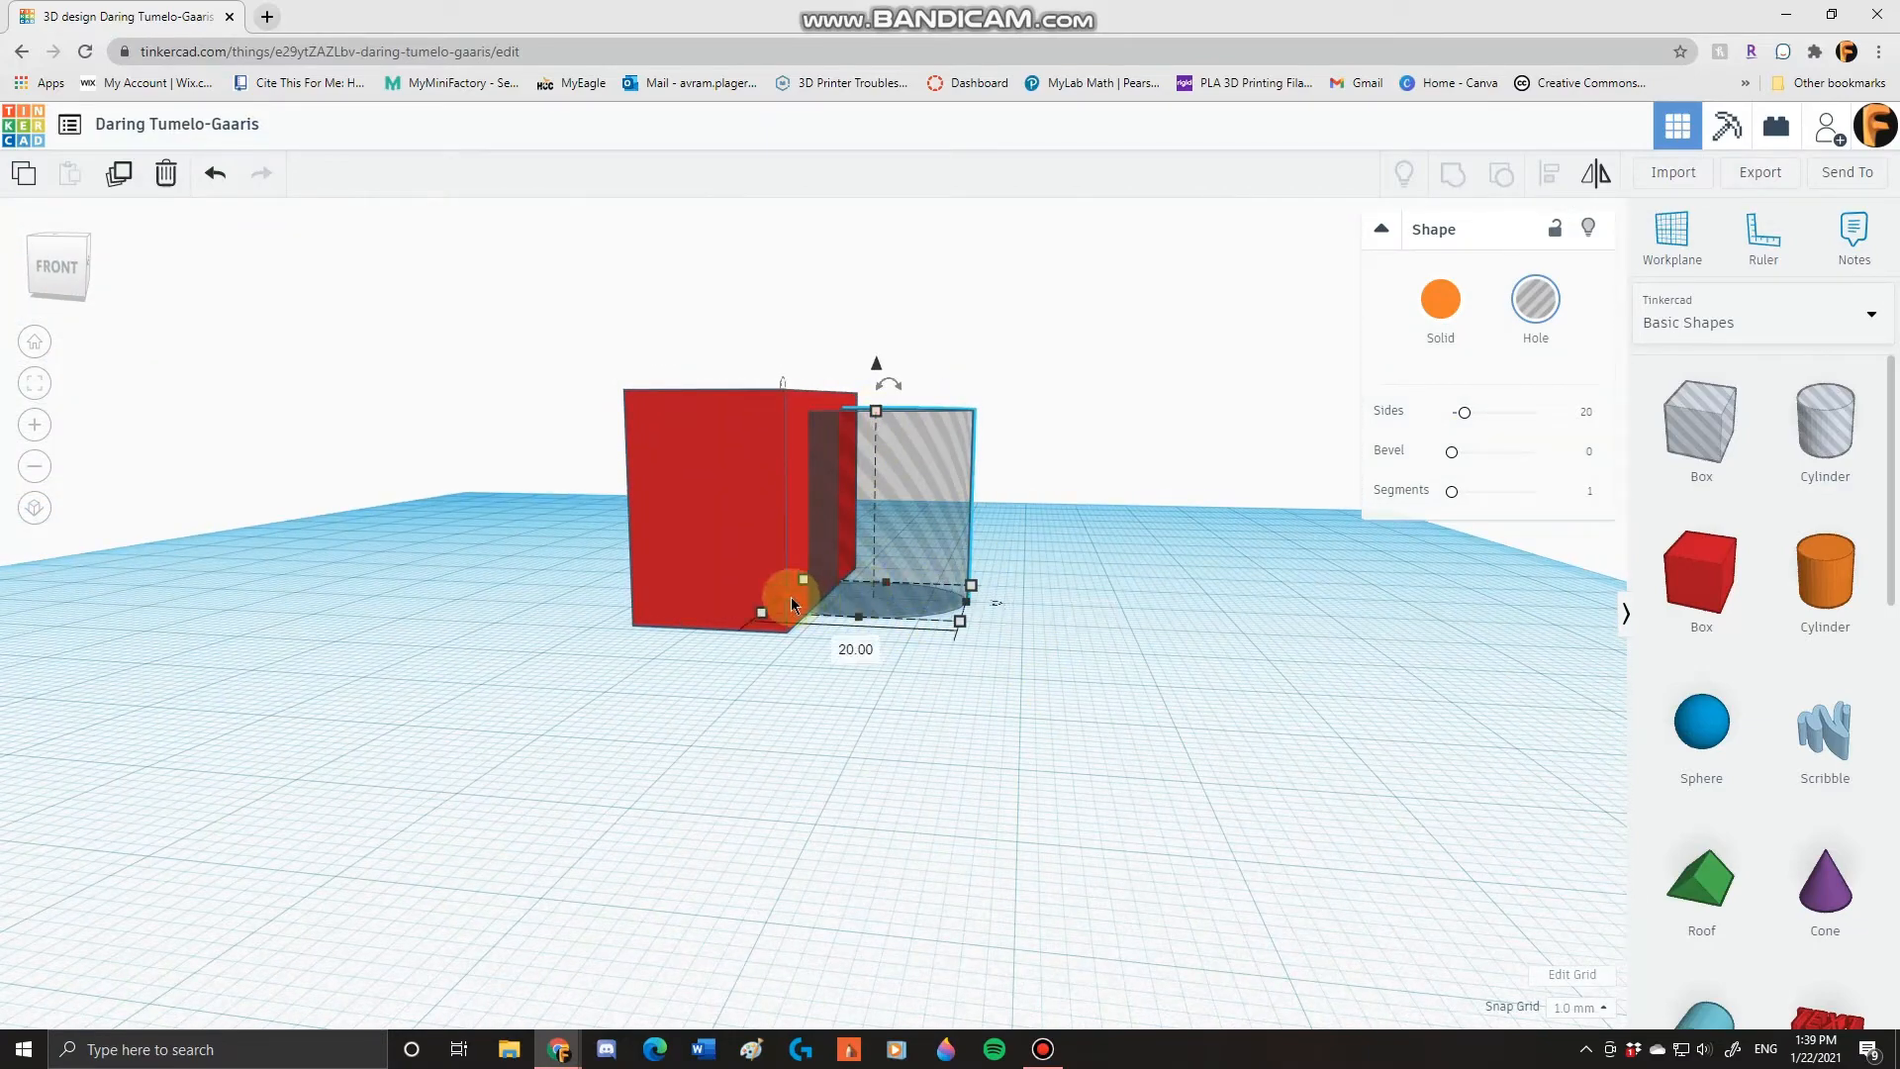
# - Raise the cylinder hole's height to 25 and set its number of sides to 14
pyautogui.moveTo(922, 621); pyautogui.dragTo(1002, 720, button='right')
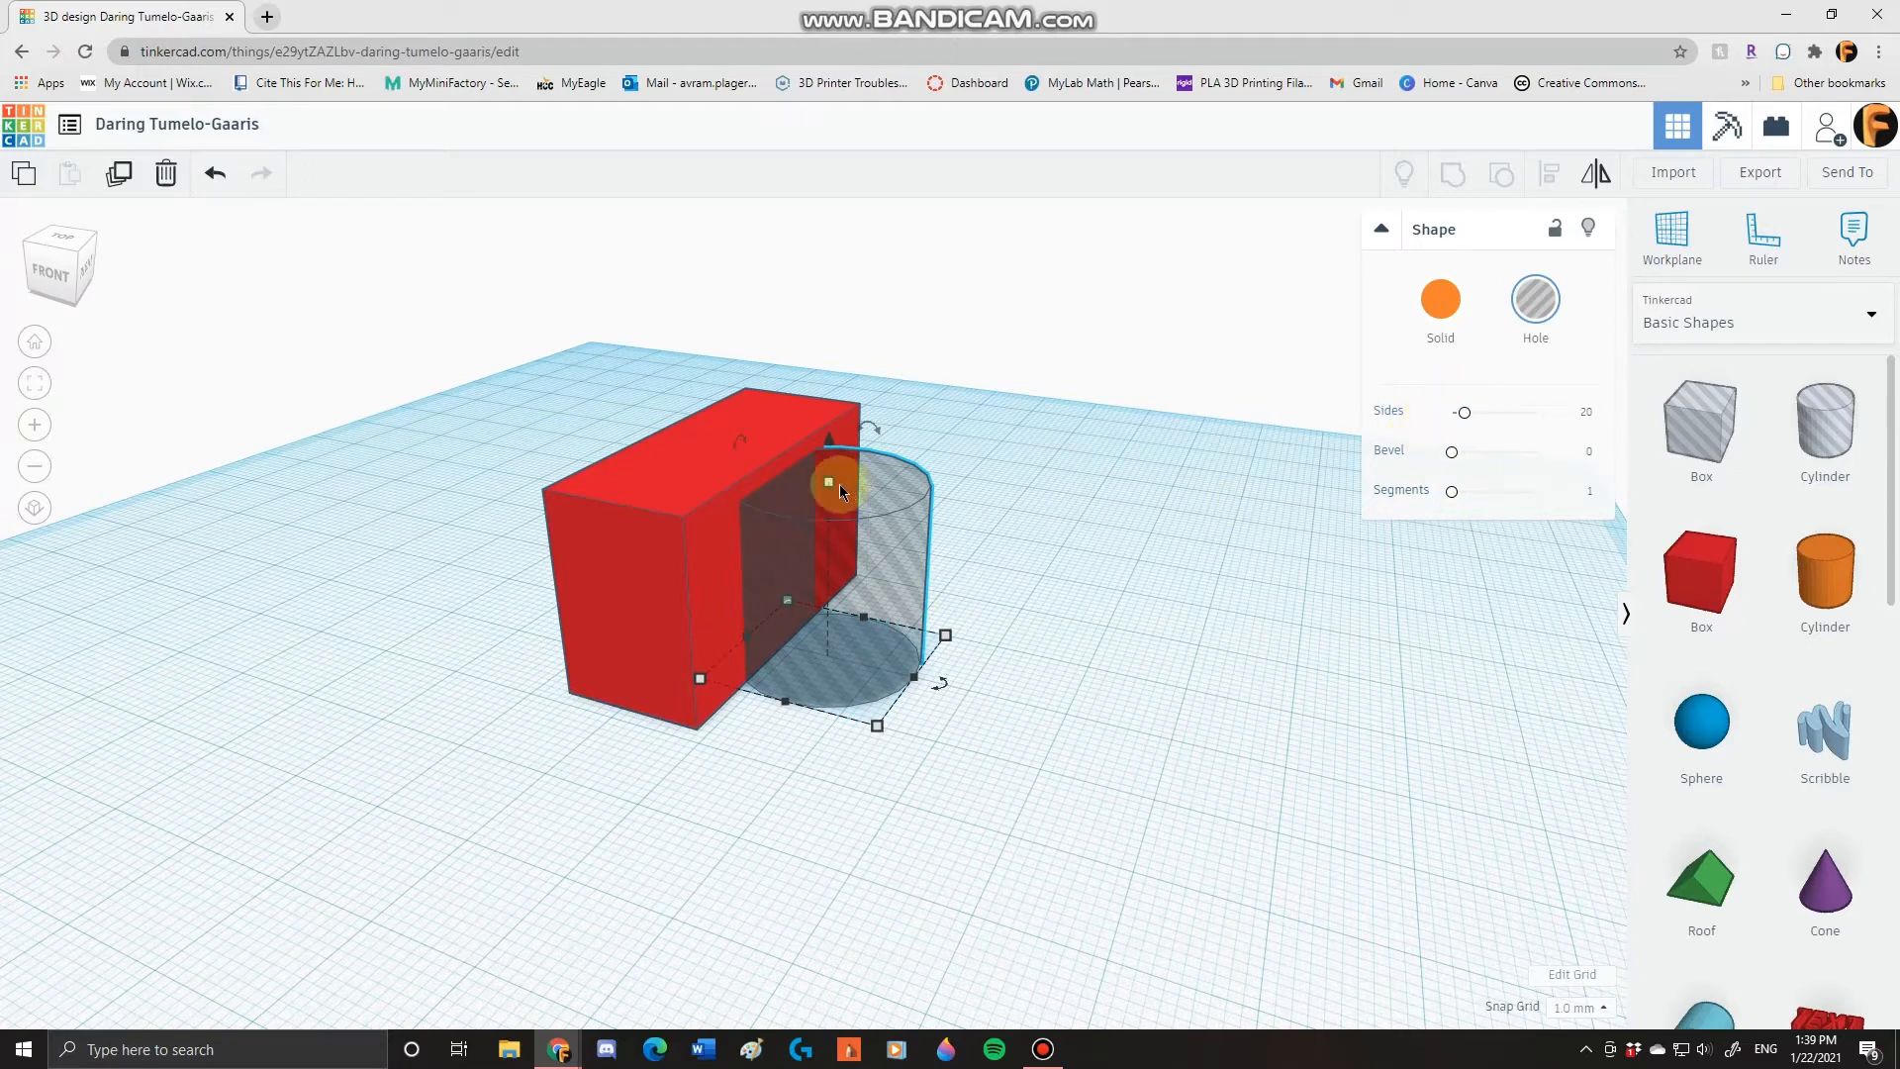
pyautogui.moveTo(824, 485)
pyautogui.moveTo(831, 479); pyautogui.dragTo(787, 419)
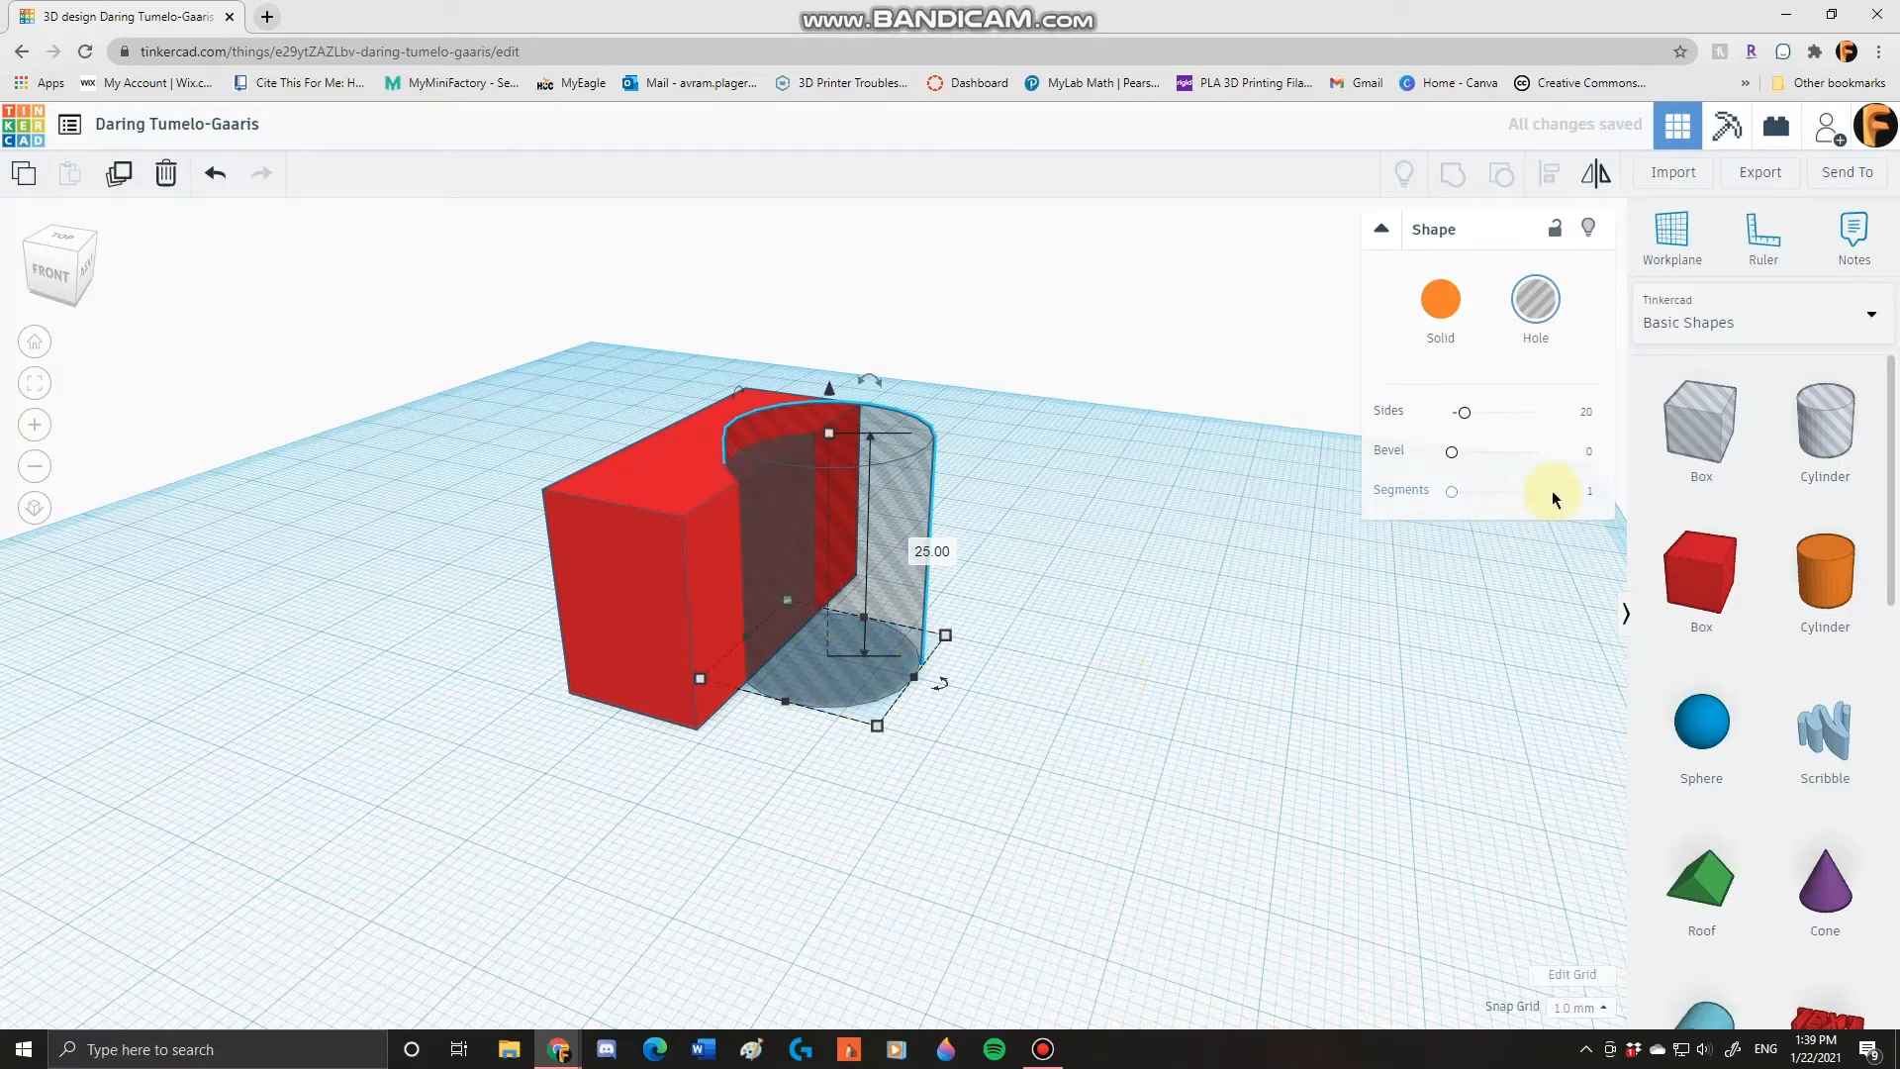
pyautogui.scroll(3, 1122, 647)
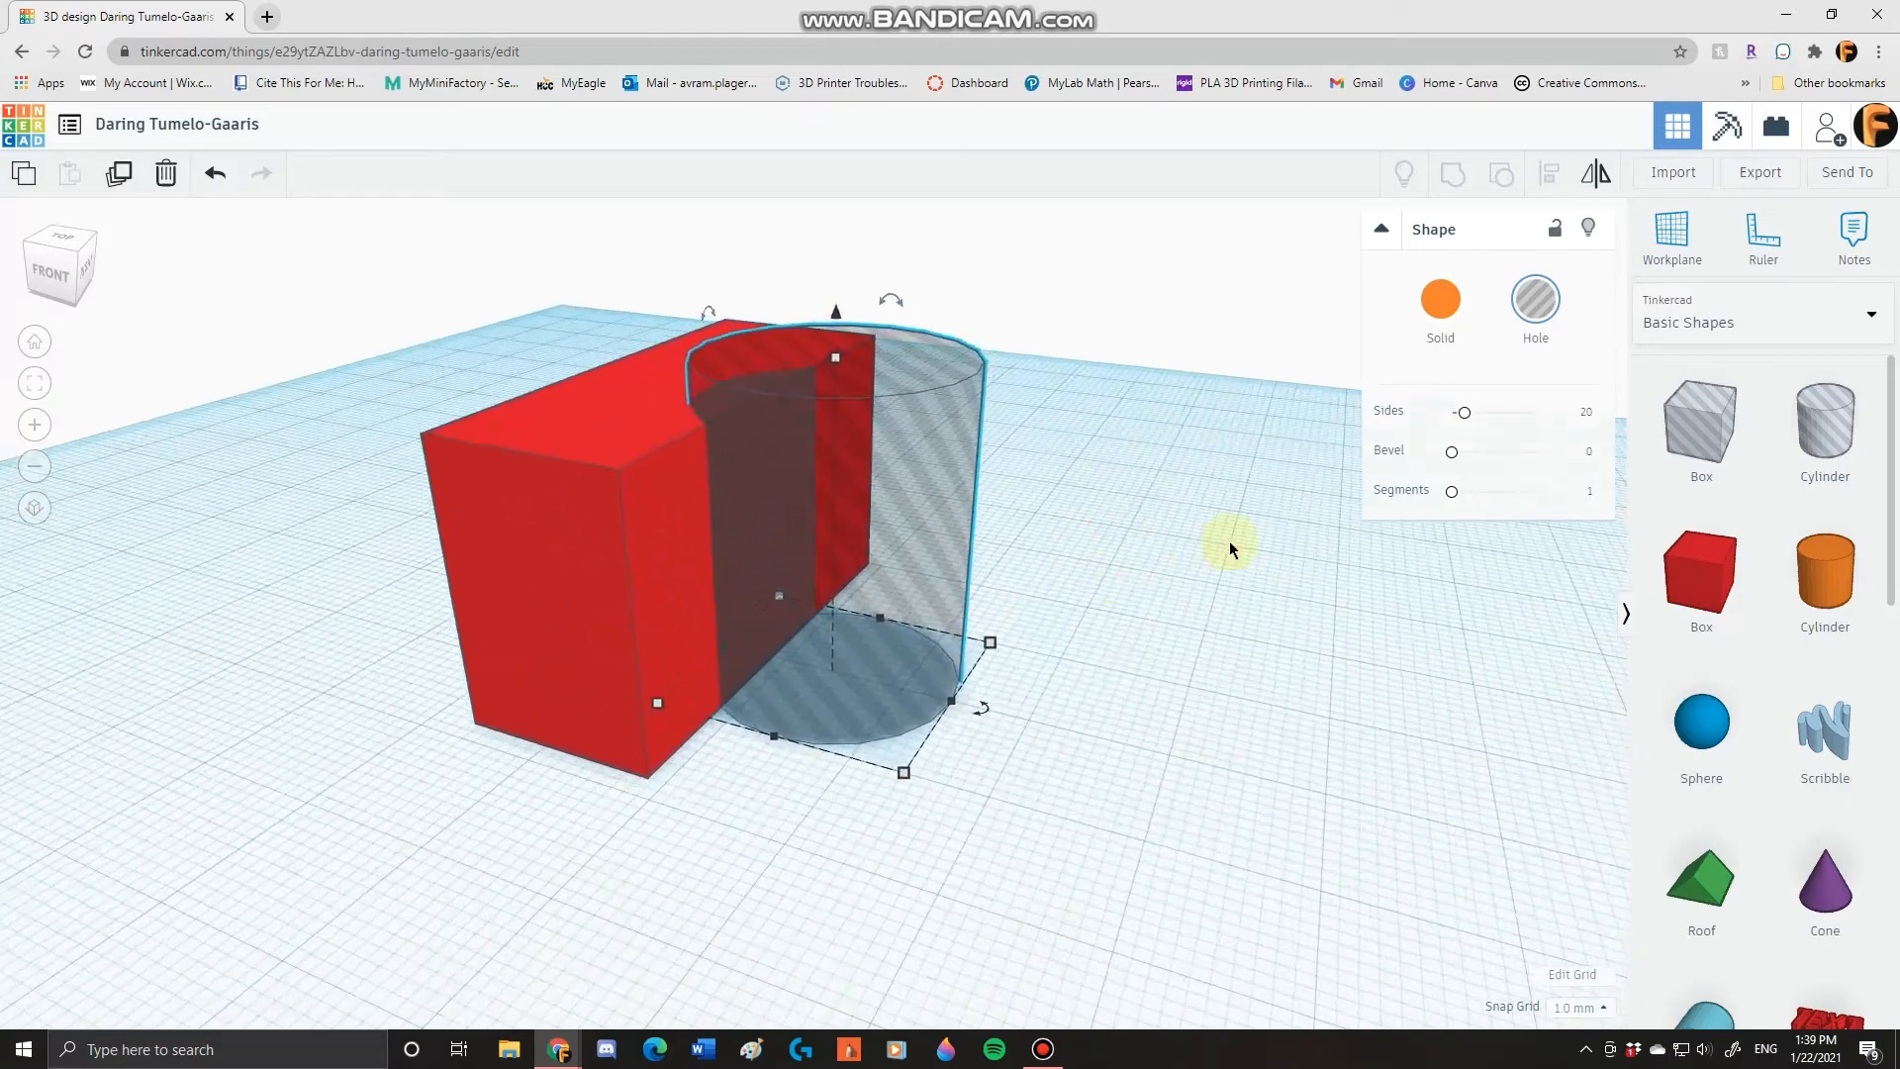
pyautogui.moveTo(1469, 424); pyautogui.dragTo(1461, 427)
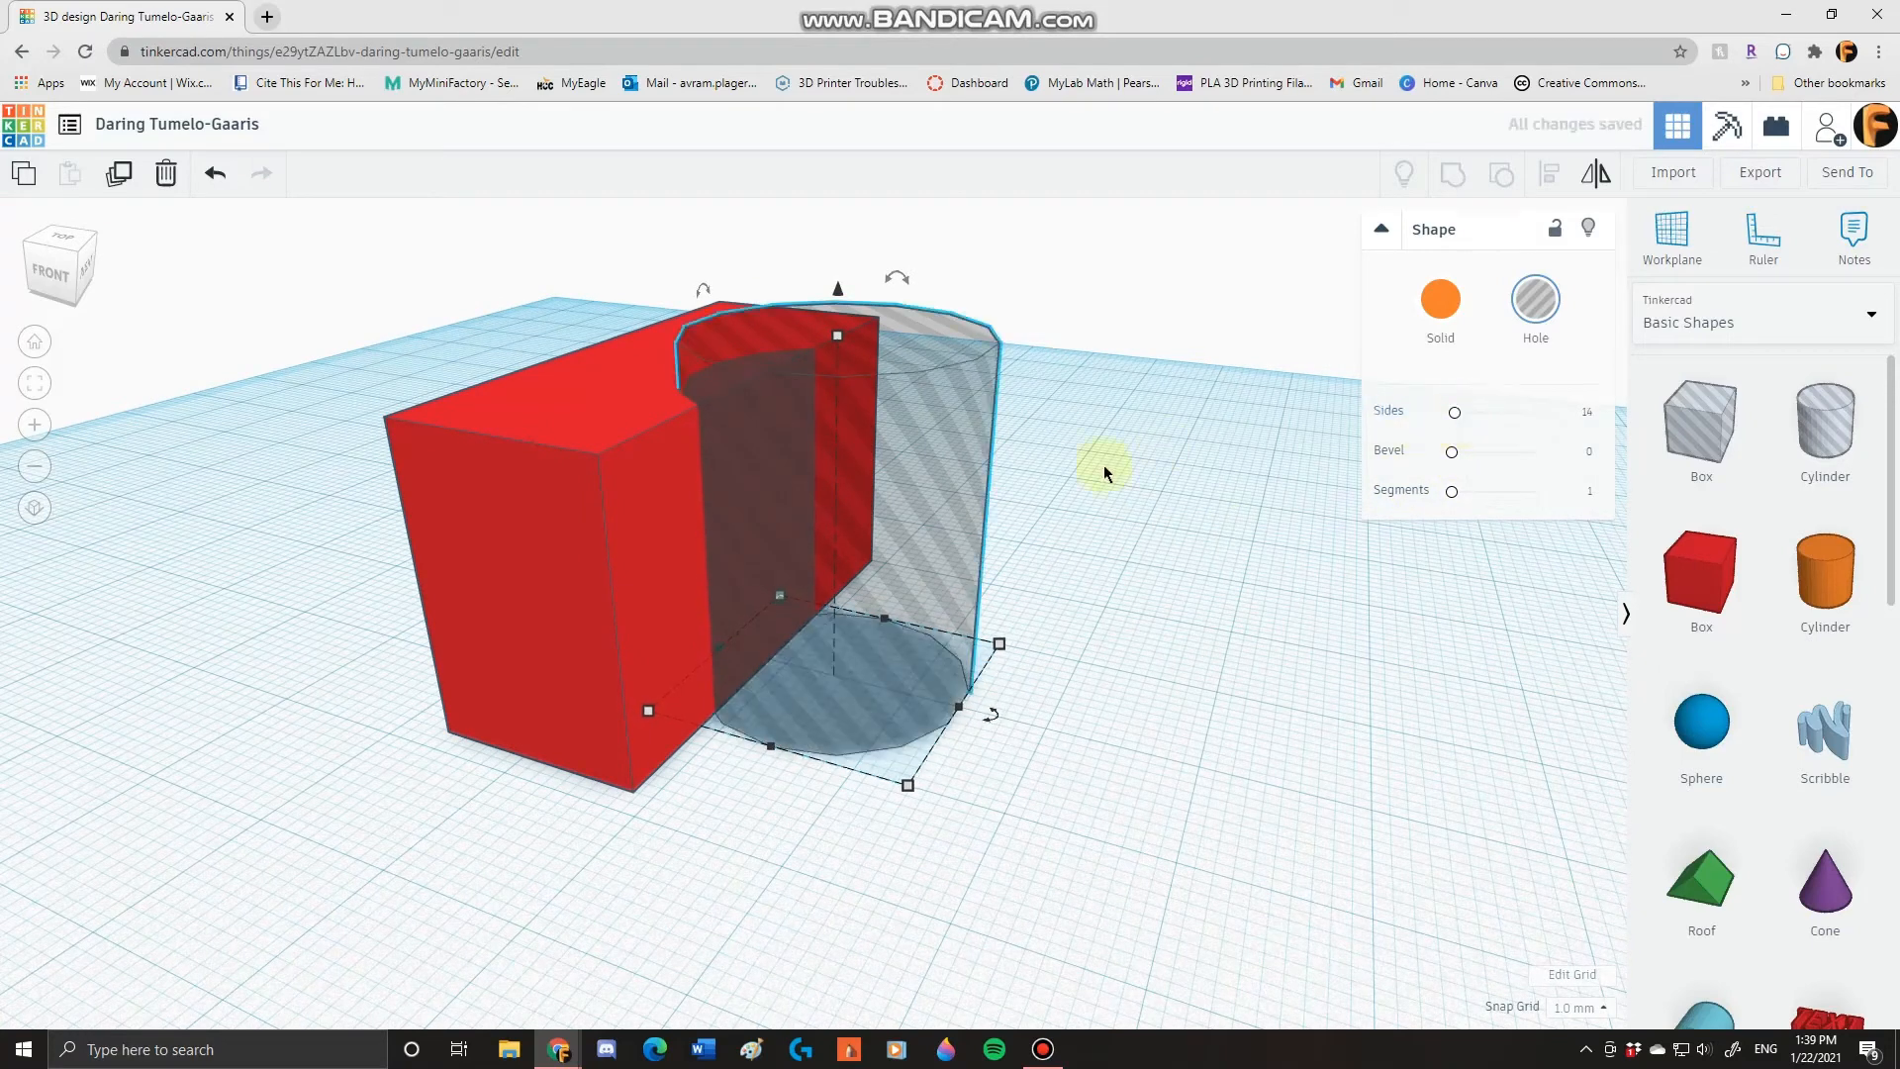
# - Change the cylinder from a hole to a solid and color it blue
pyautogui.click(1445, 311)
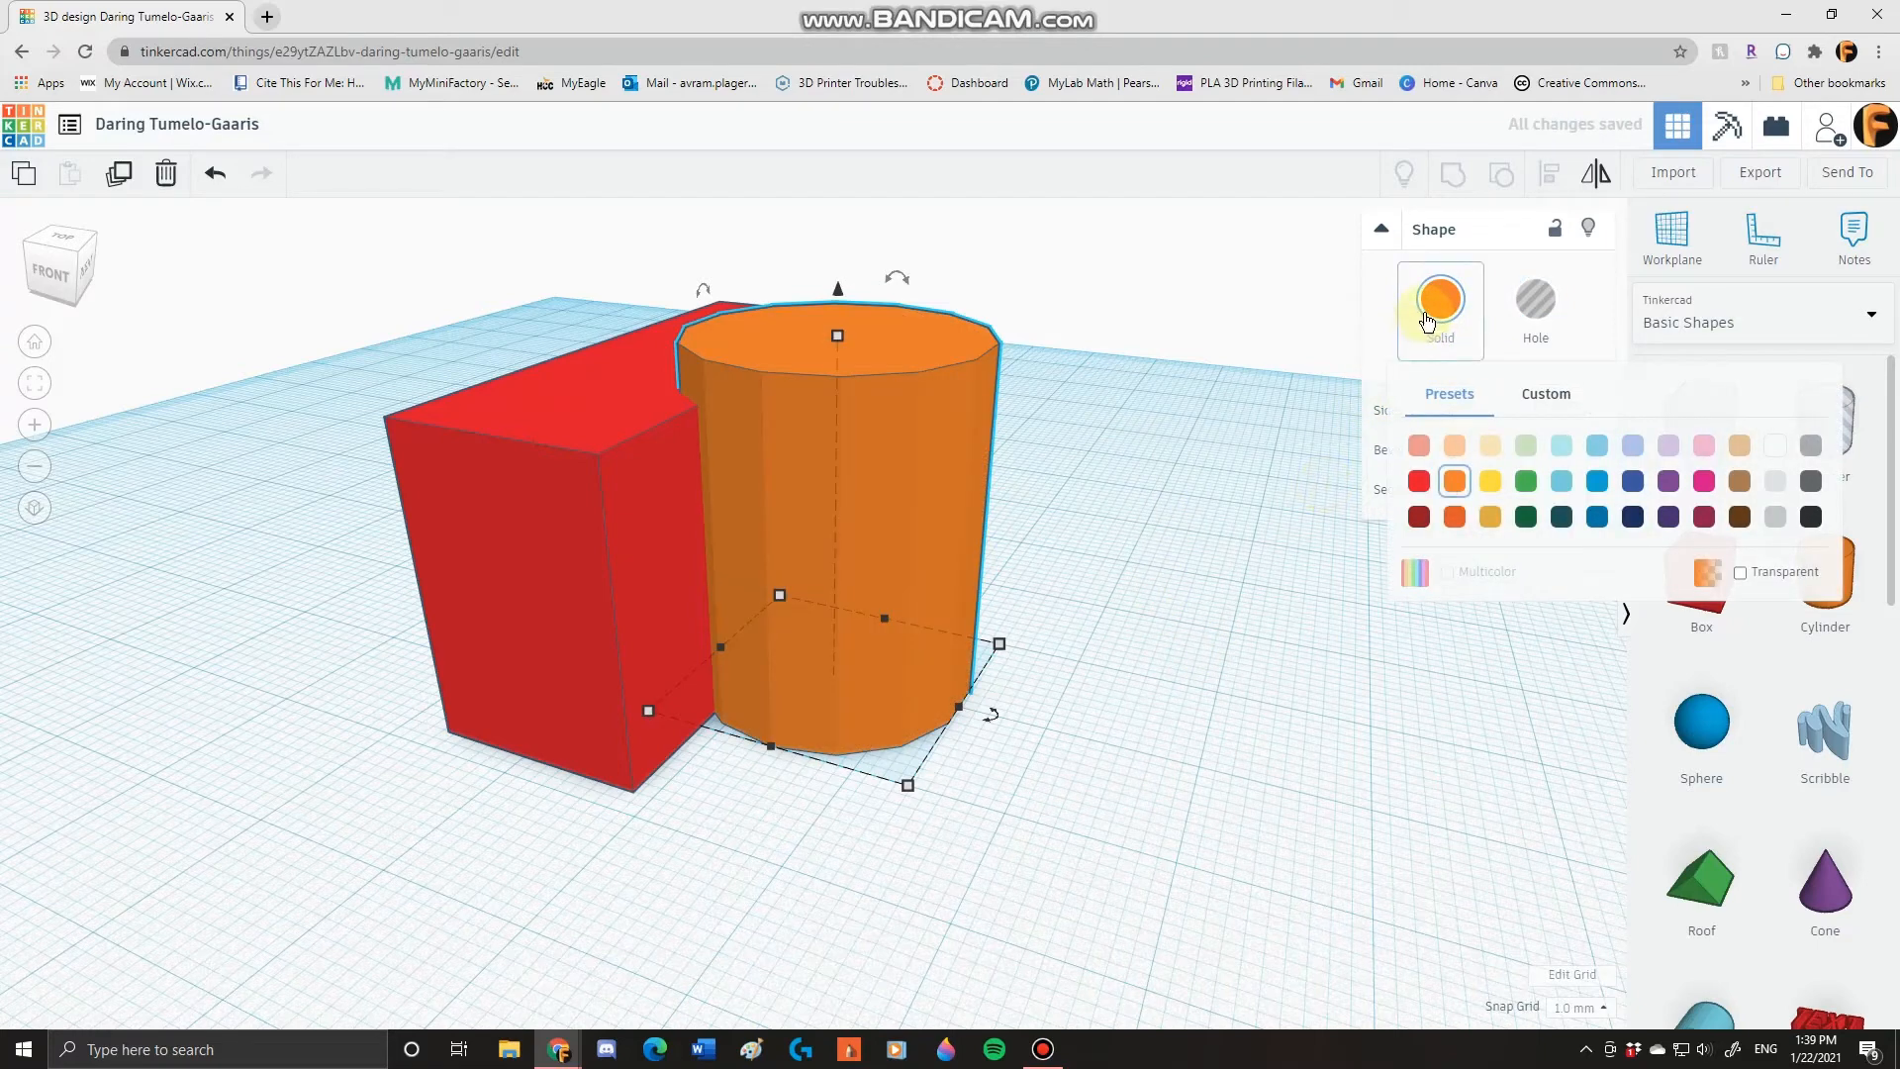
pyautogui.click(1419, 481)
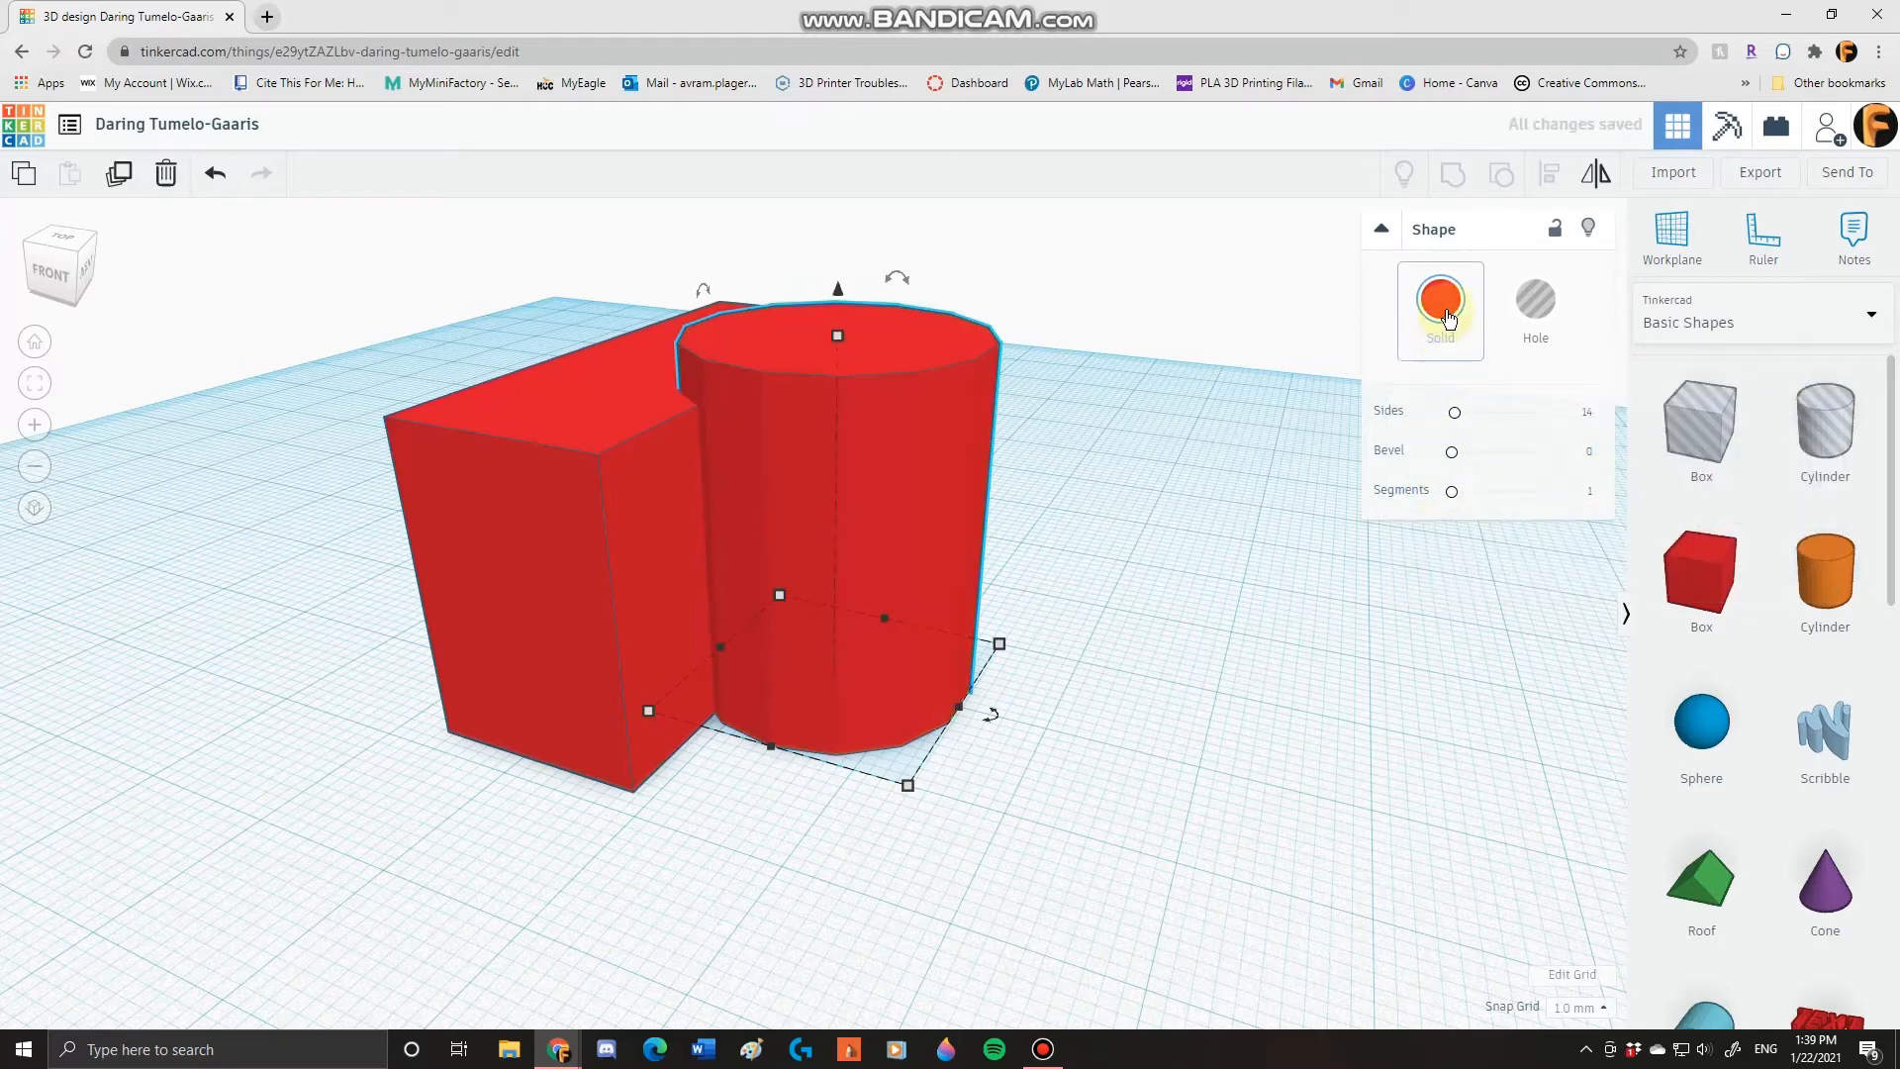
pyautogui.moveTo(1445, 345)
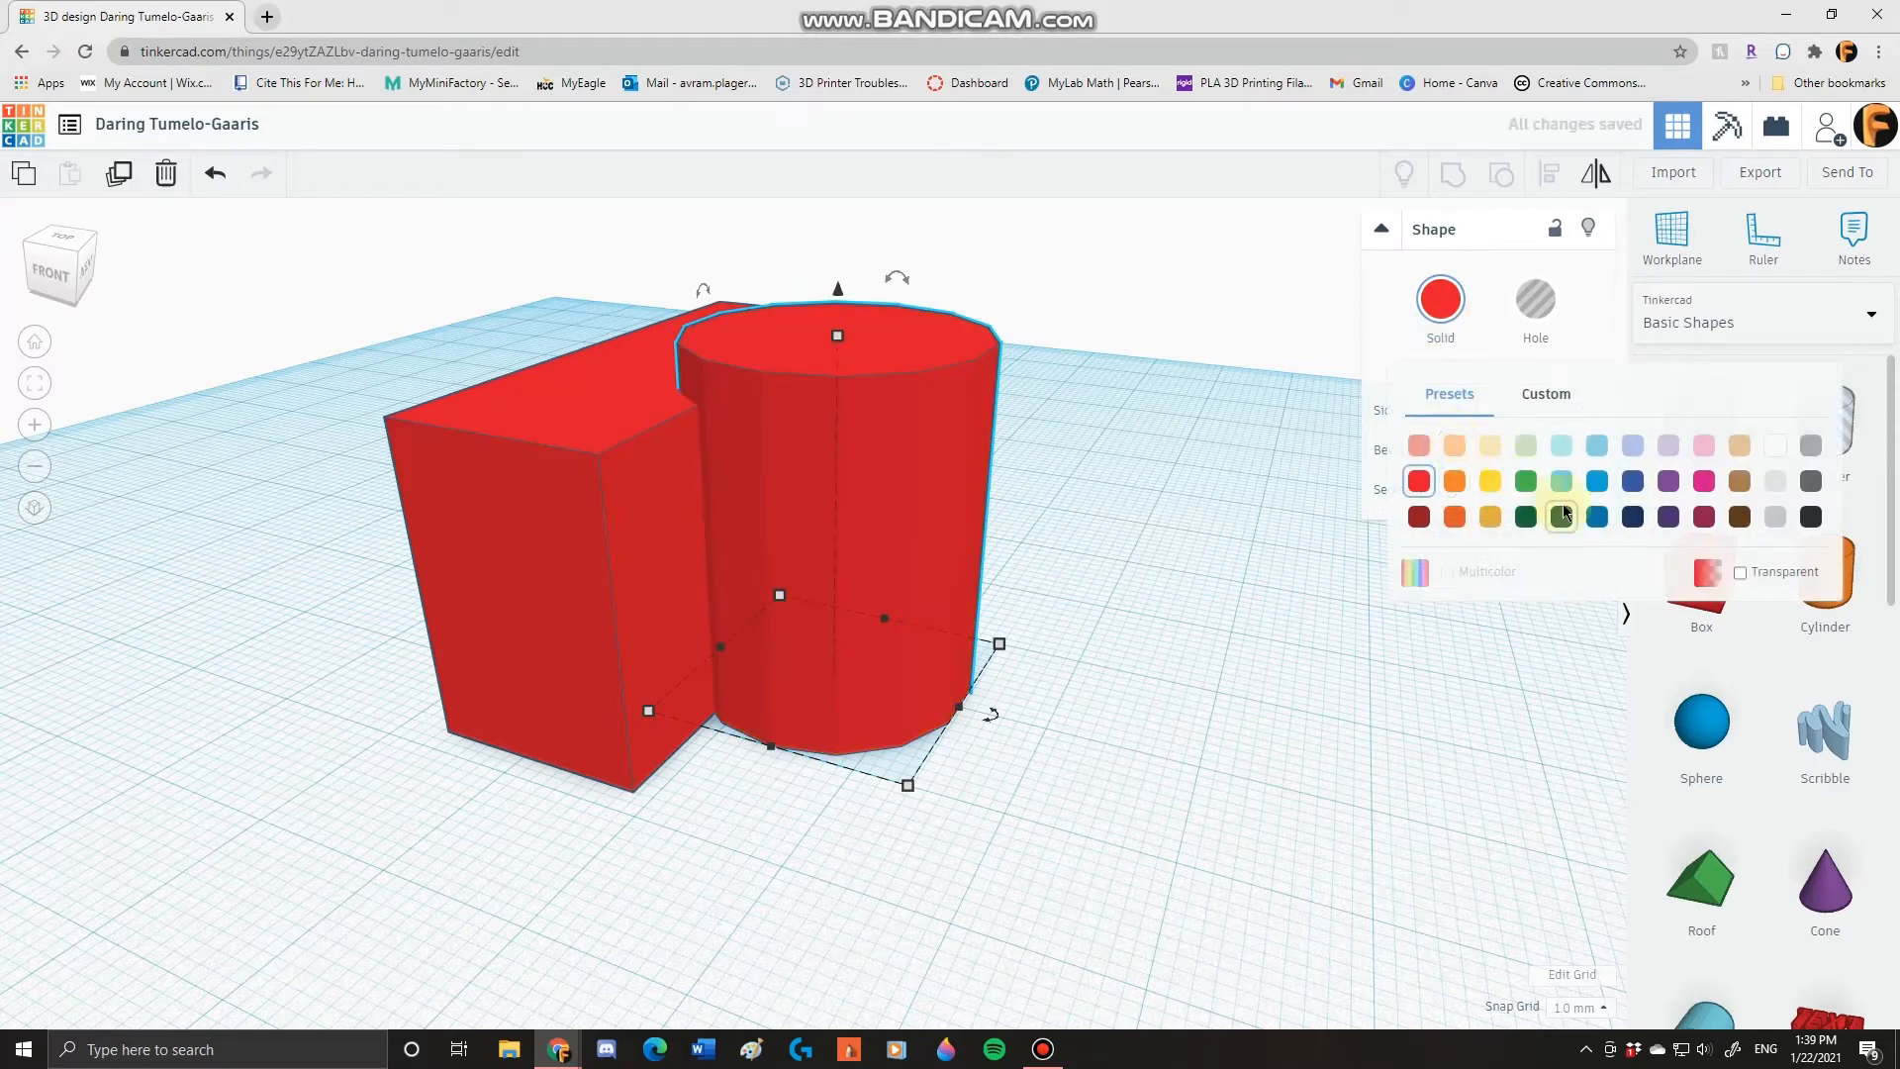
pyautogui.click(1599, 485)
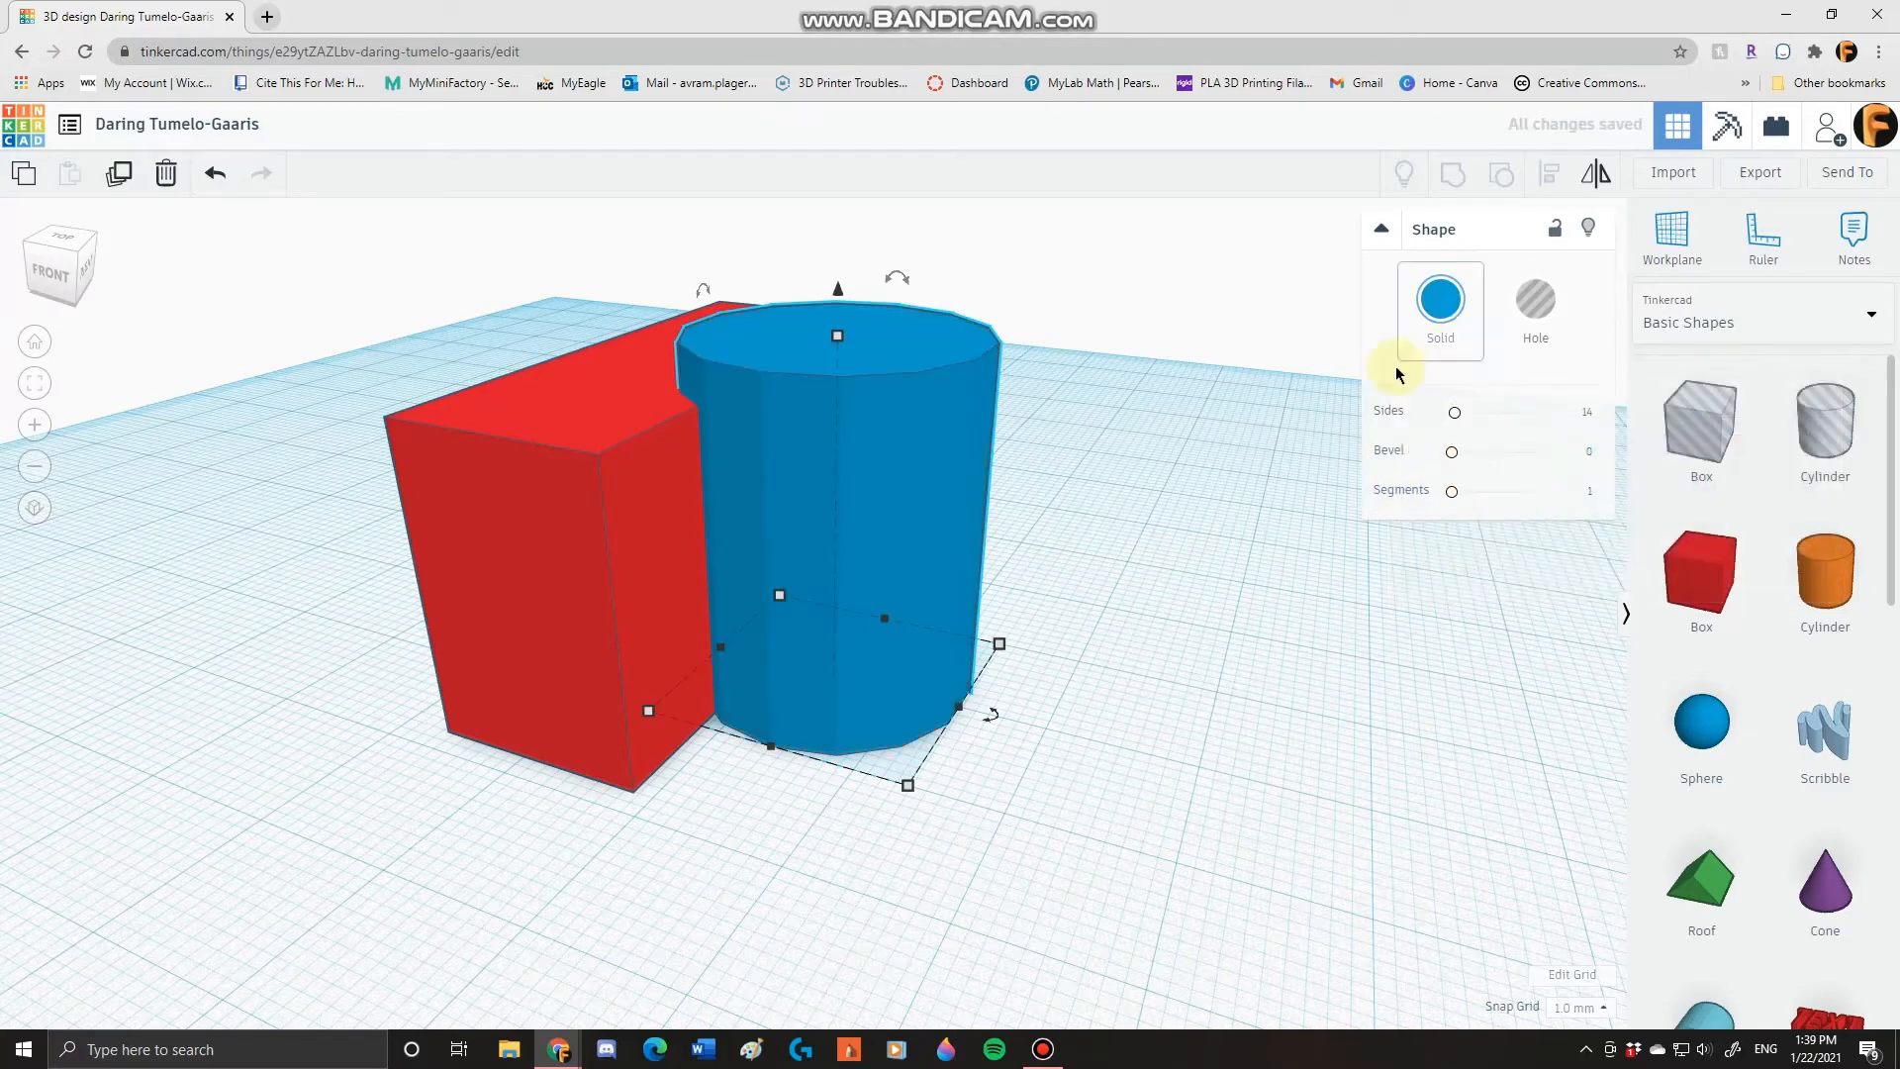
pyautogui.moveTo(1031, 643); pyautogui.dragTo(1073, 680, button='right')
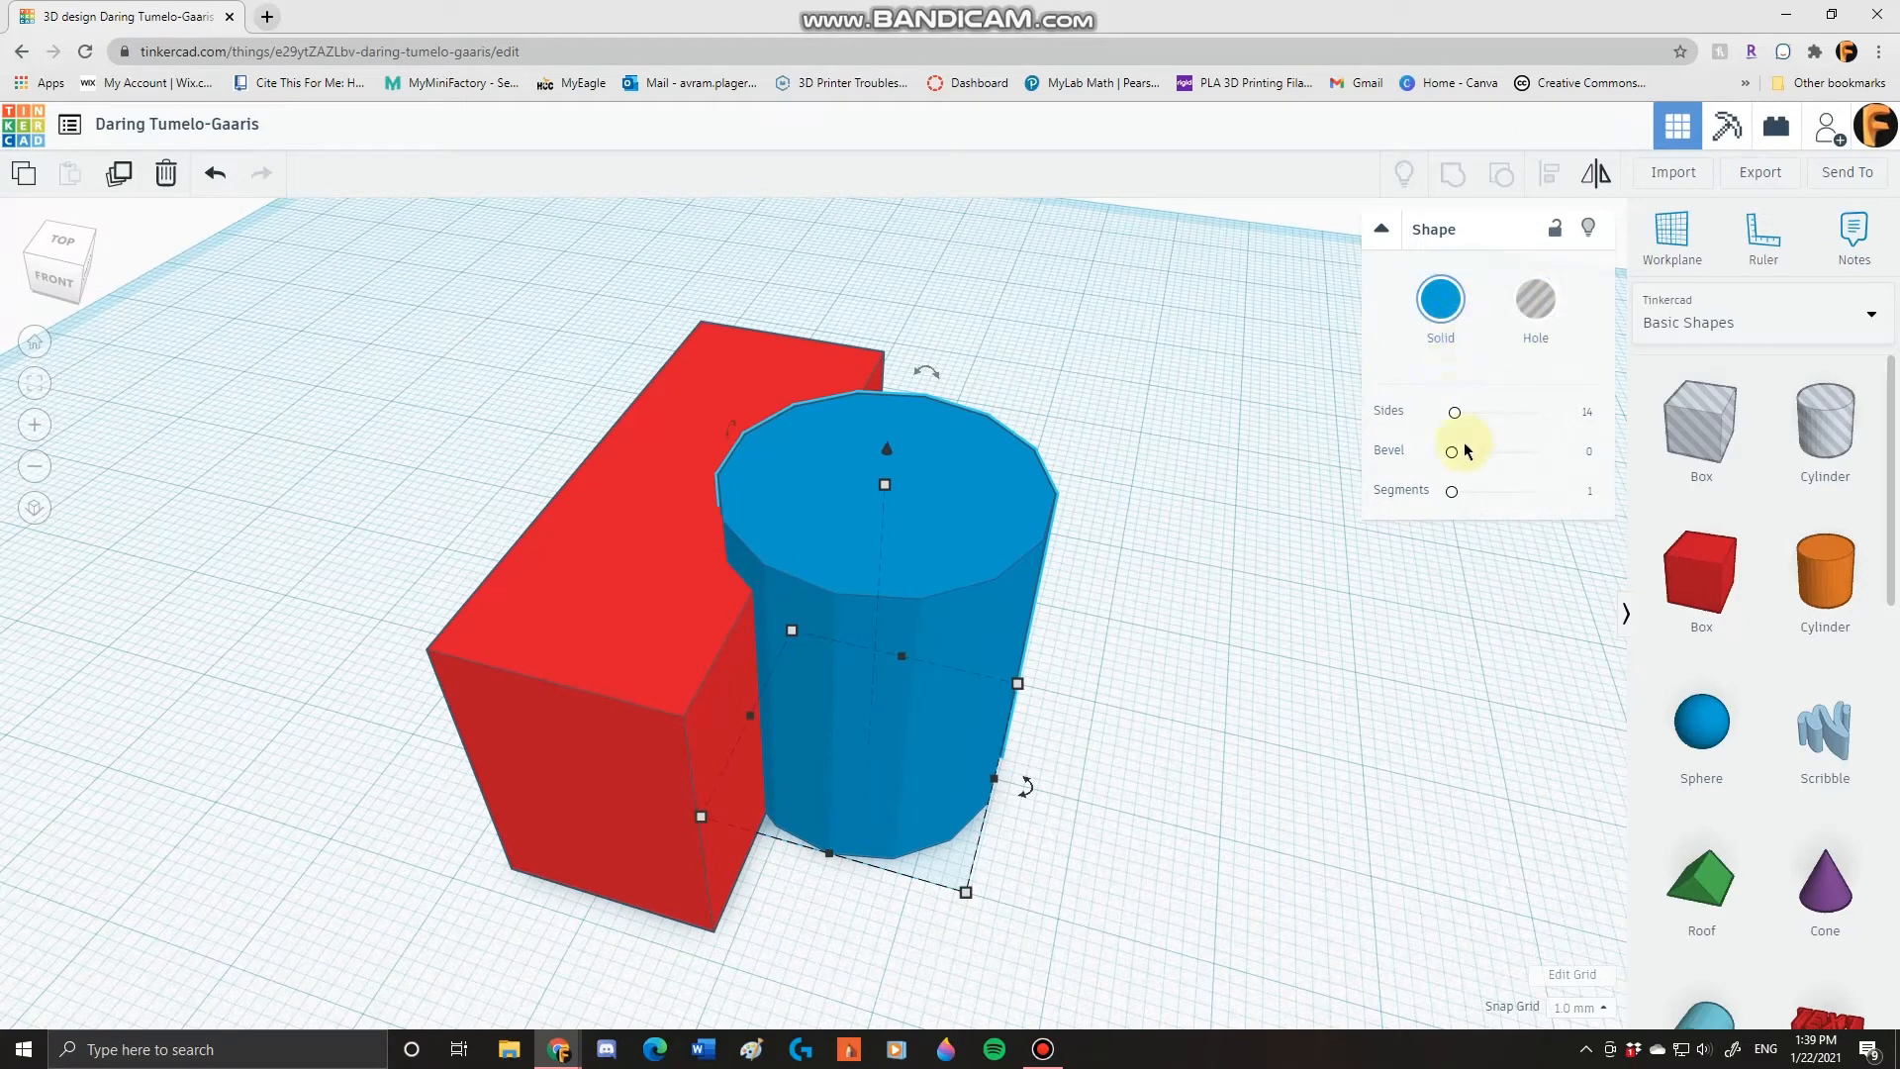
# - Set the blue cylinder to 26 sides, a bevel of 1.31 and 5 segments, and deselect it
pyautogui.moveTo(1454, 413); pyautogui.dragTo(1472, 414)
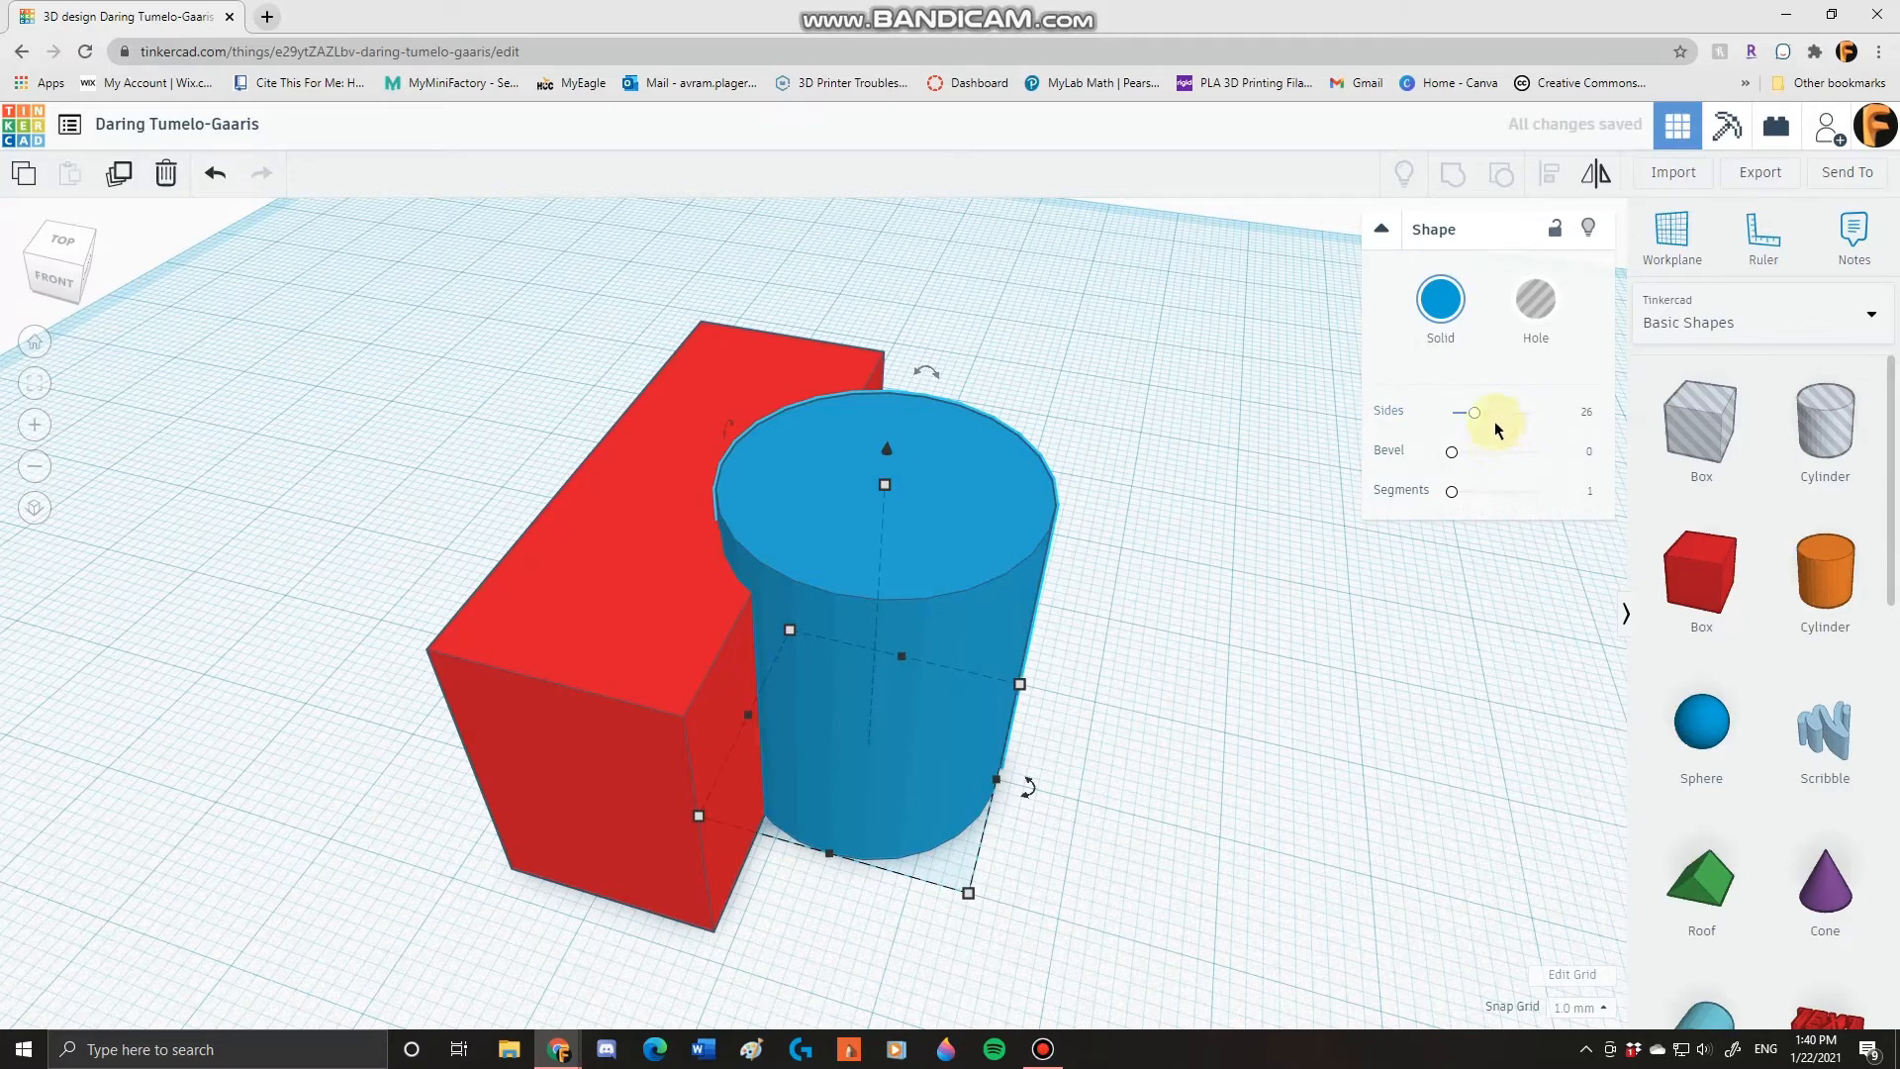
pyautogui.moveTo(1452, 457); pyautogui.dragTo(1488, 492)
pyautogui.click(1163, 639)
pyautogui.moveTo(1182, 626); pyautogui.dragTo(995, 616, button='right')
# - Change the blue cylinder back into a hole and deselect it
pyautogui.click(936, 560)
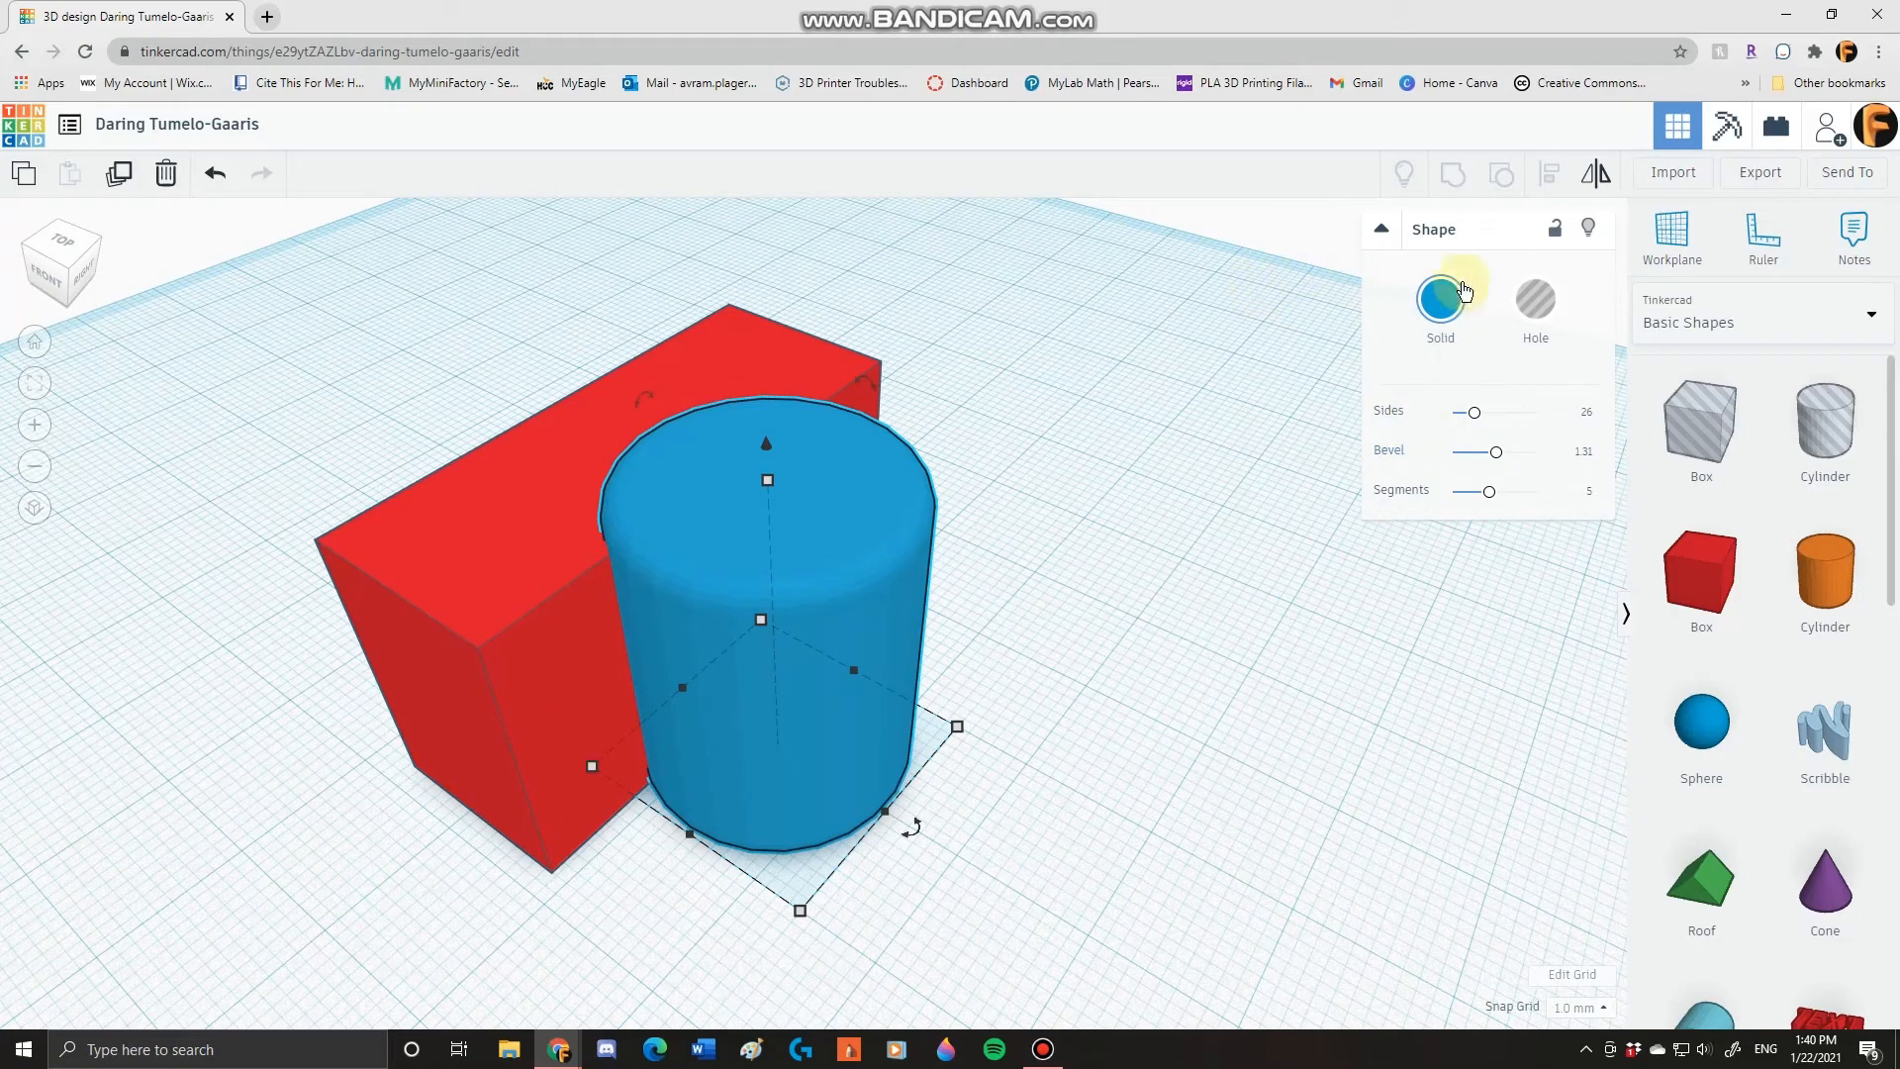
pyautogui.click(1539, 298)
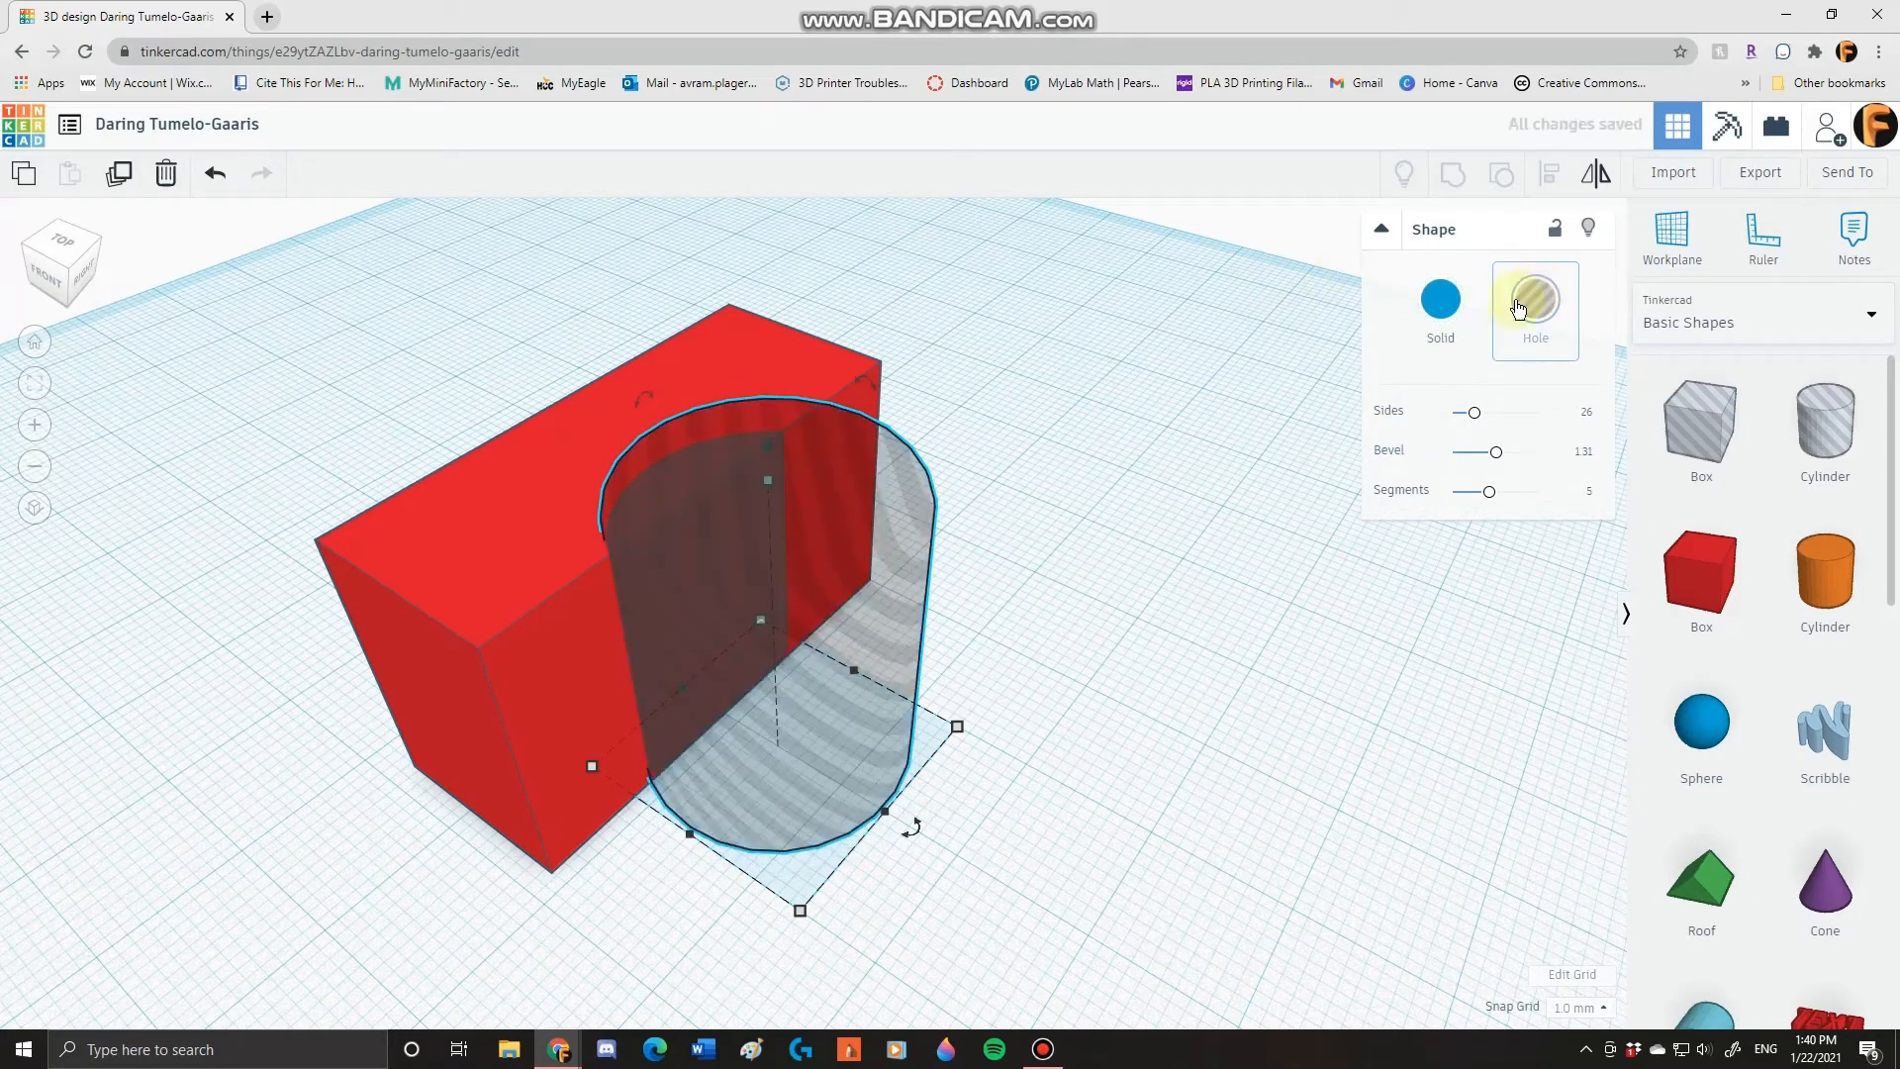
pyautogui.click(1029, 441)
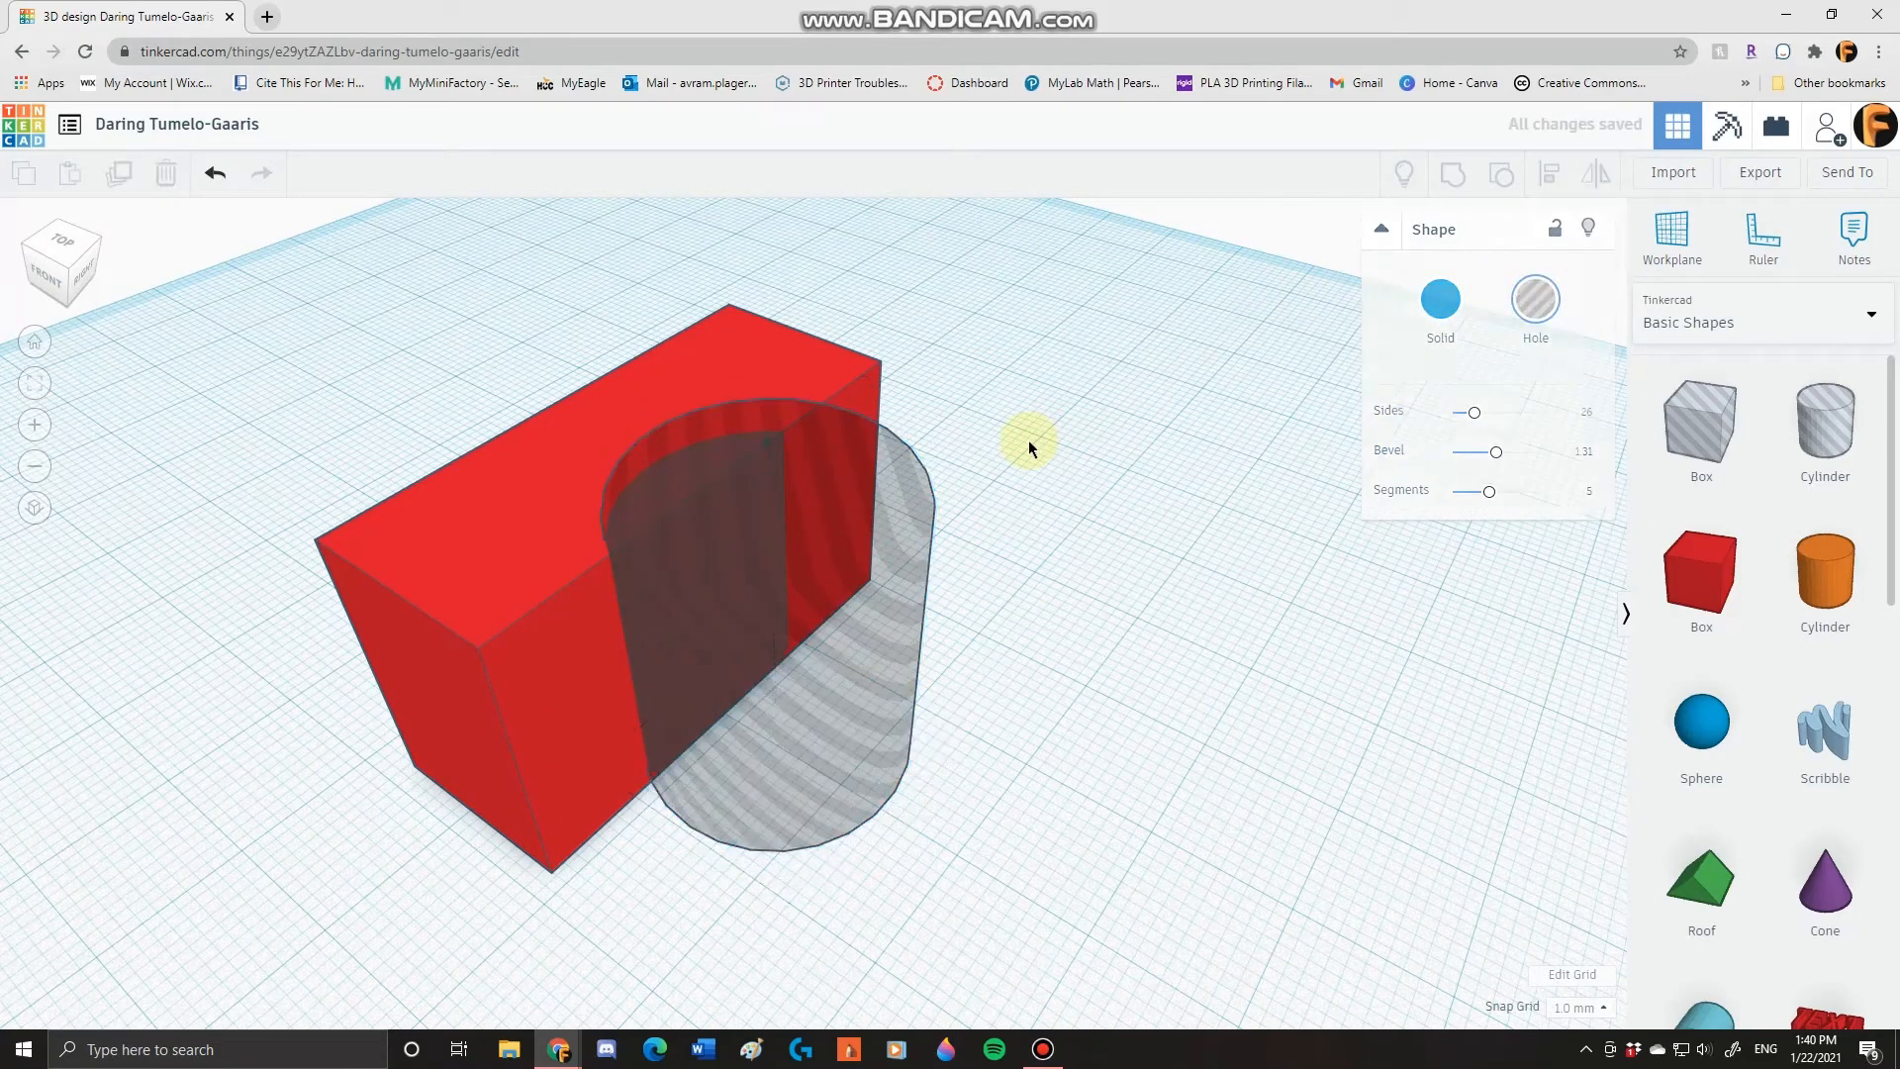
# - Select the red box and the cylinder hole together and align their centers along the box's length
pyautogui.scroll(4, 1029, 441)
pyautogui.scroll(-4, 1029, 441)
pyautogui.scroll(-2, 1029, 442)
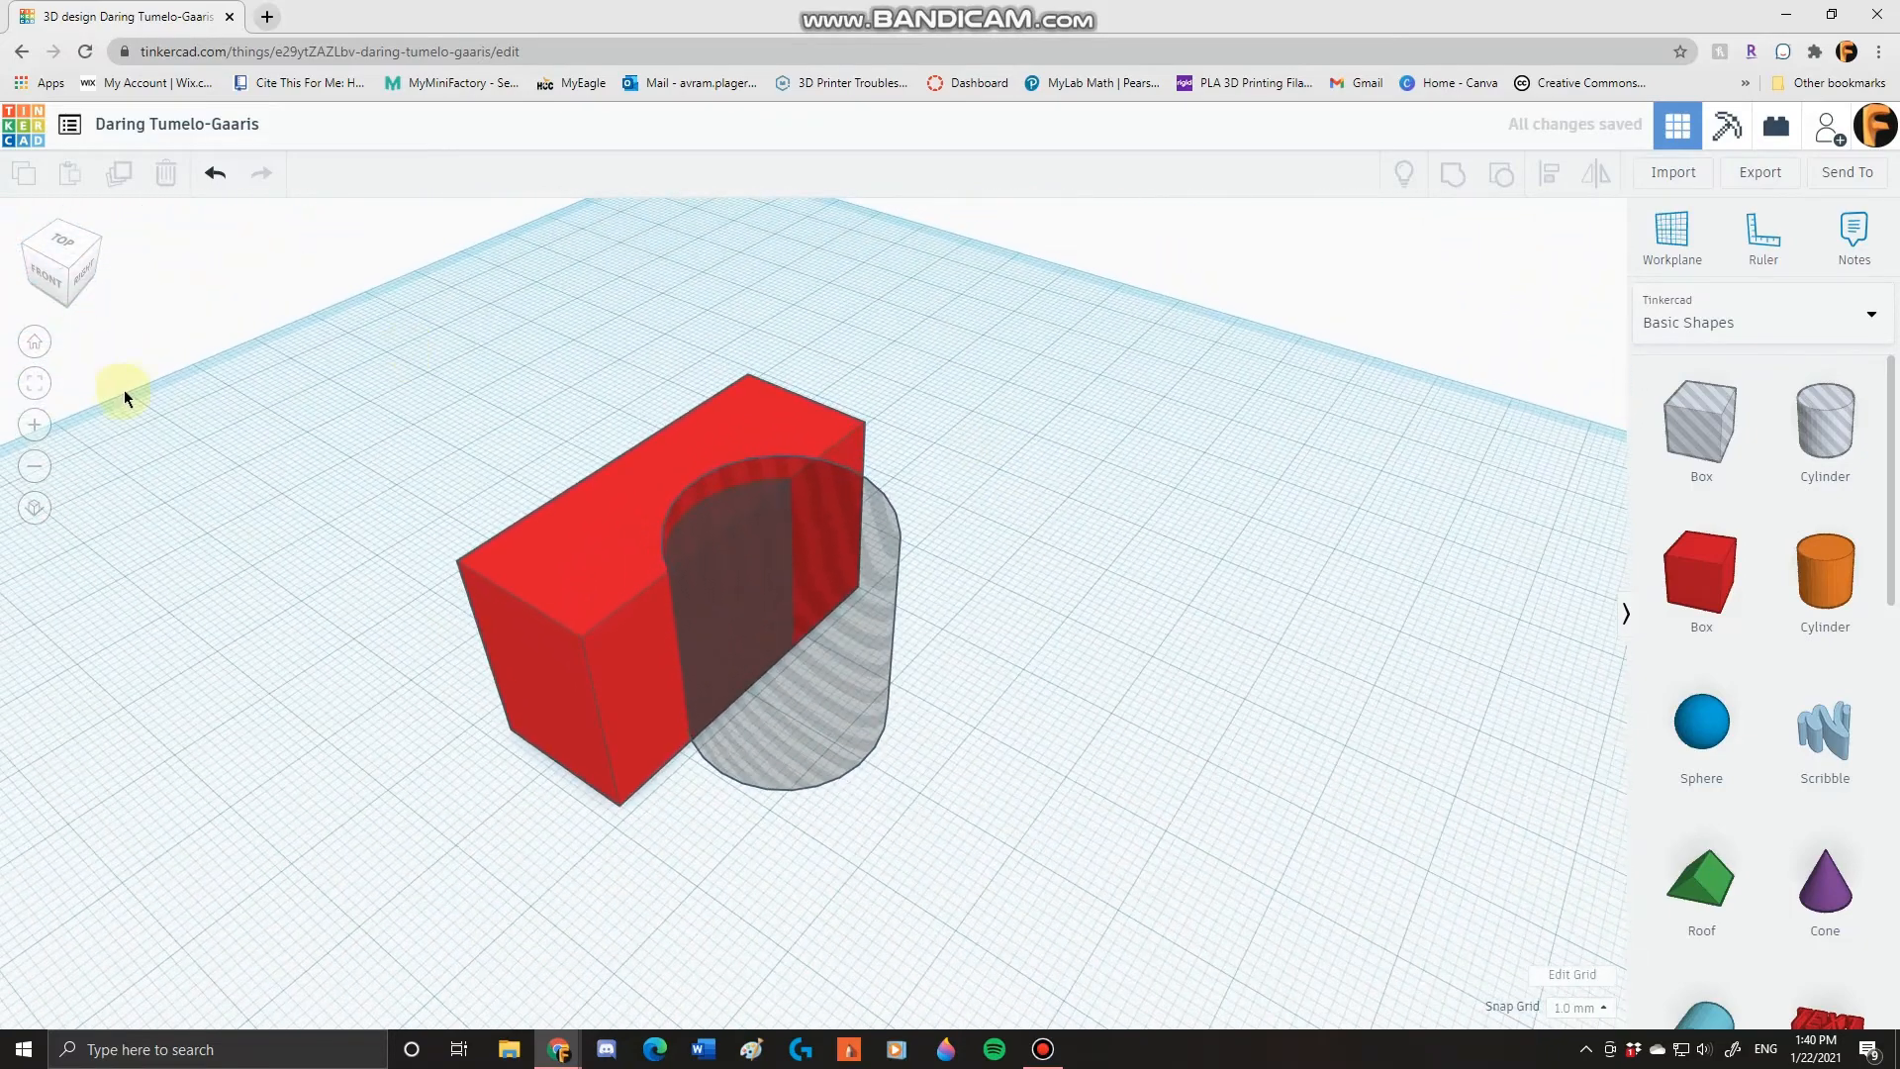
pyautogui.moveTo(457, 386); pyautogui.dragTo(1031, 766)
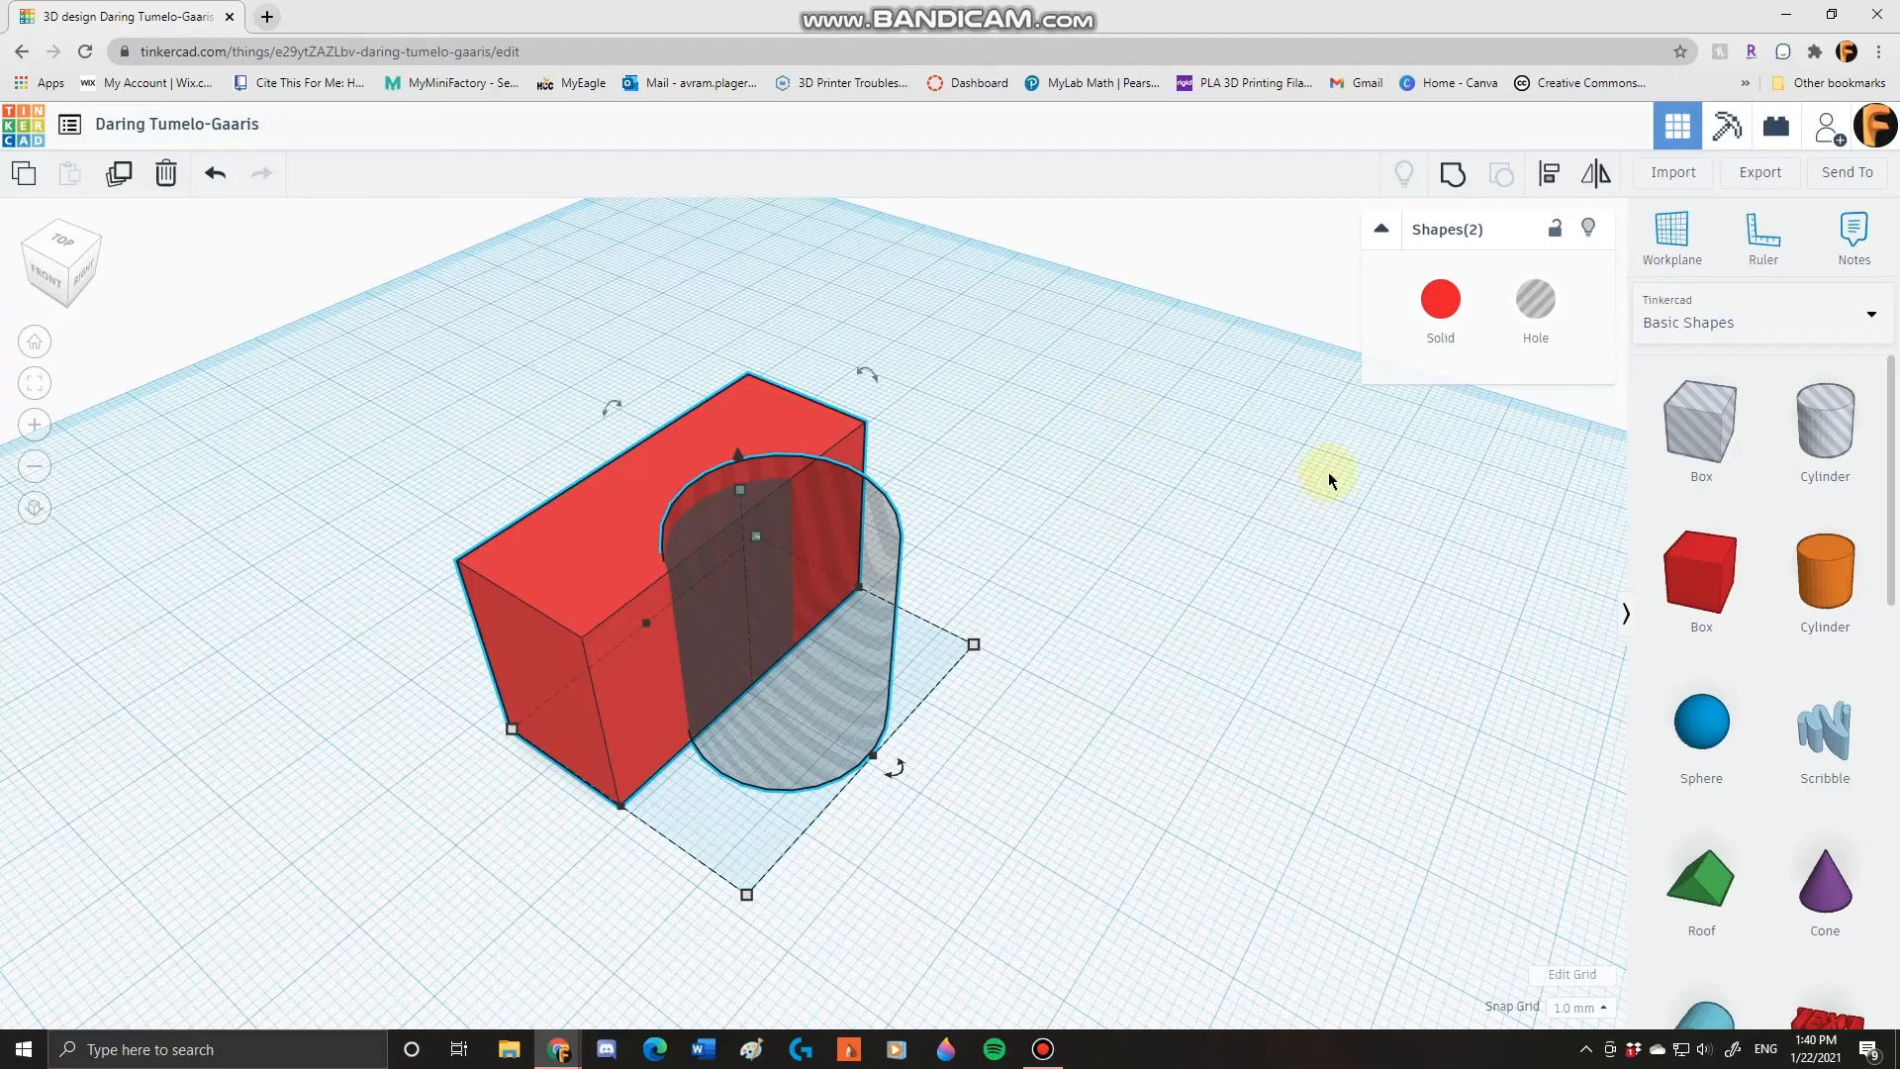
pyautogui.click(1551, 178)
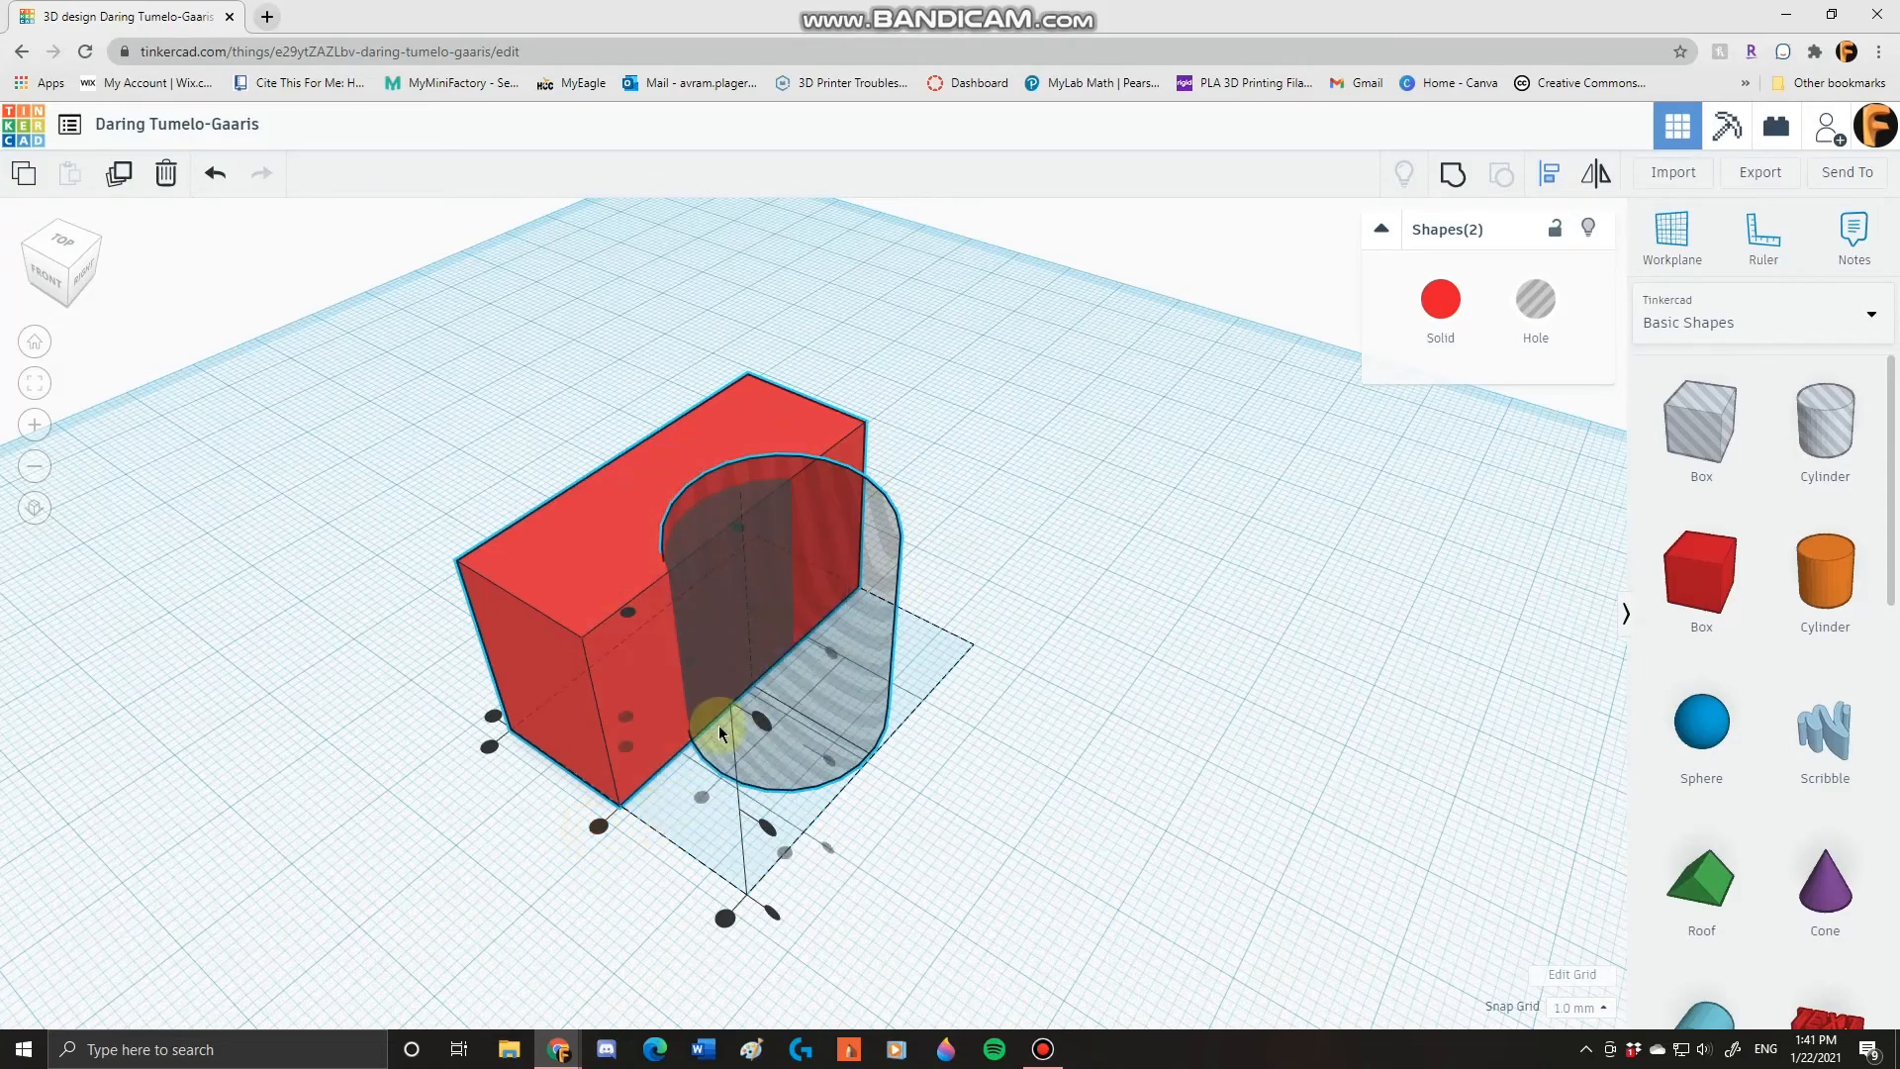
pyautogui.moveTo(450, 899); pyautogui.dragTo(810, 845, button='right')
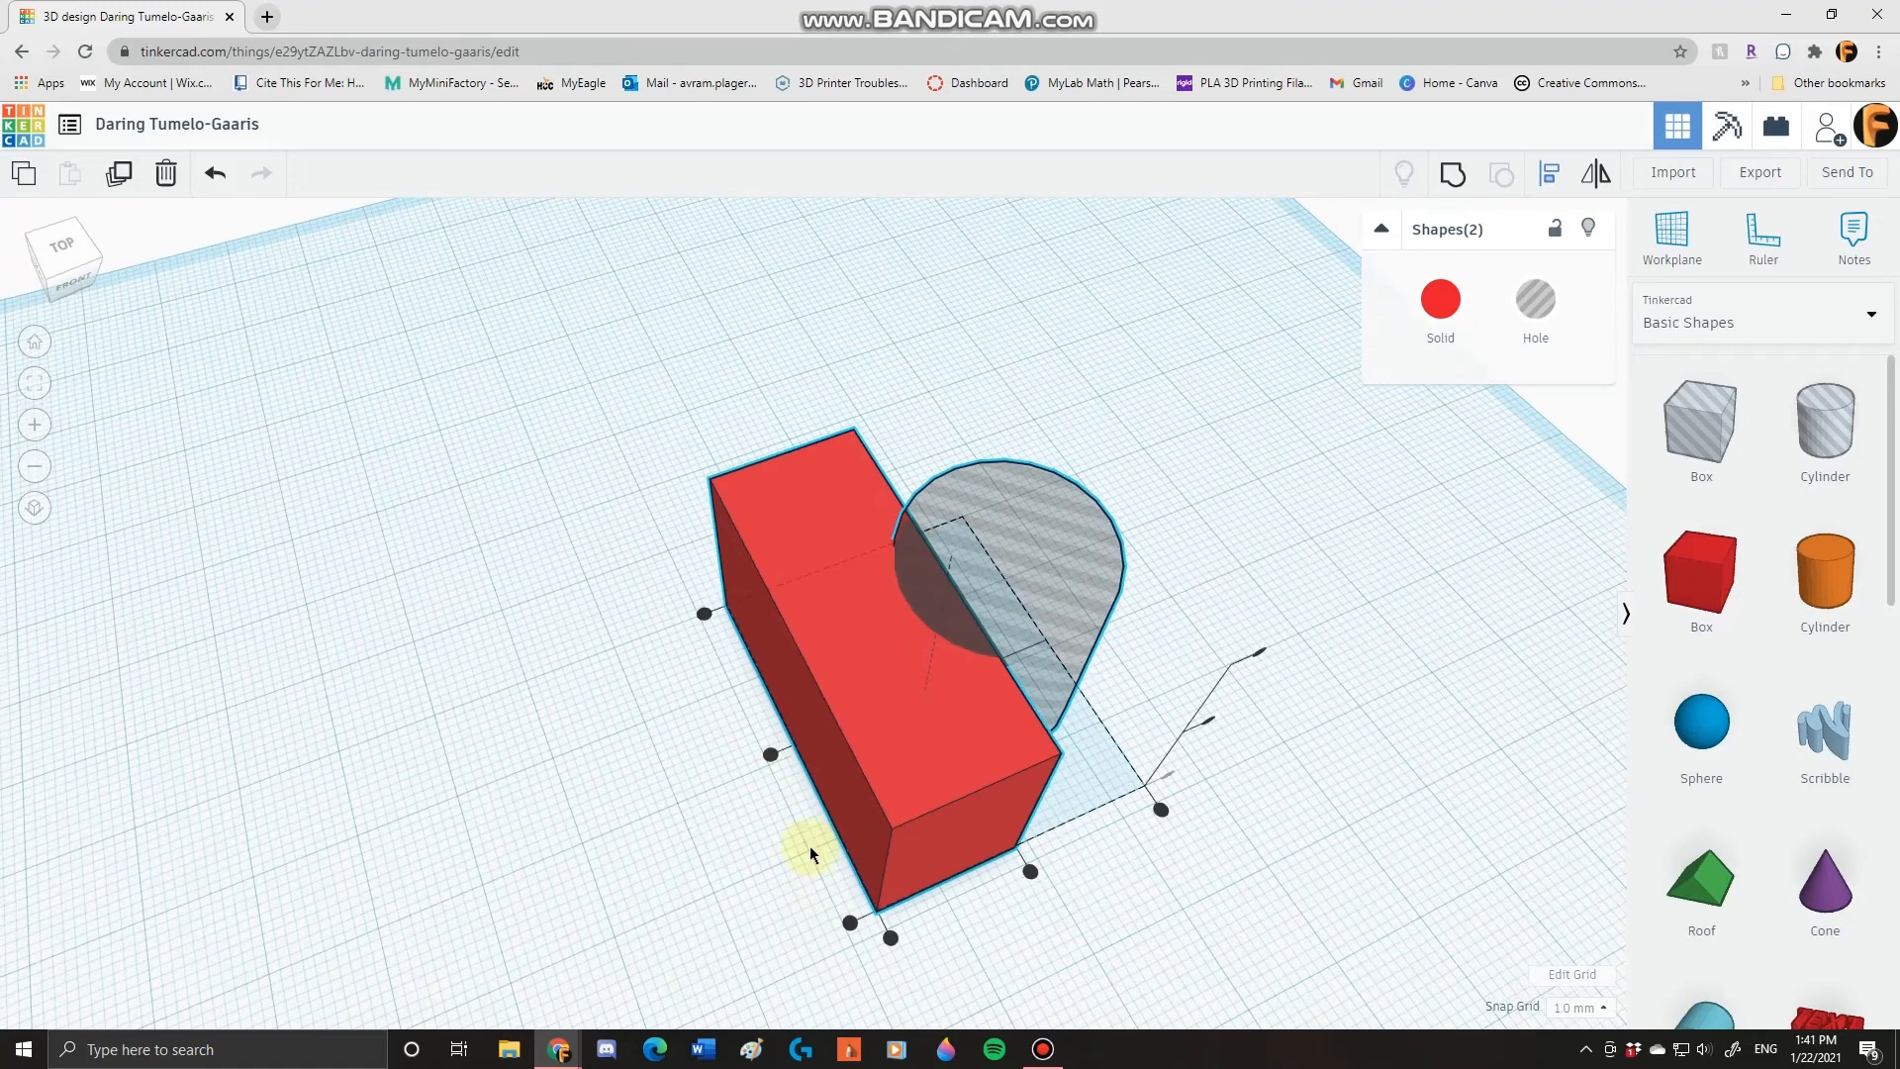
pyautogui.click(771, 757)
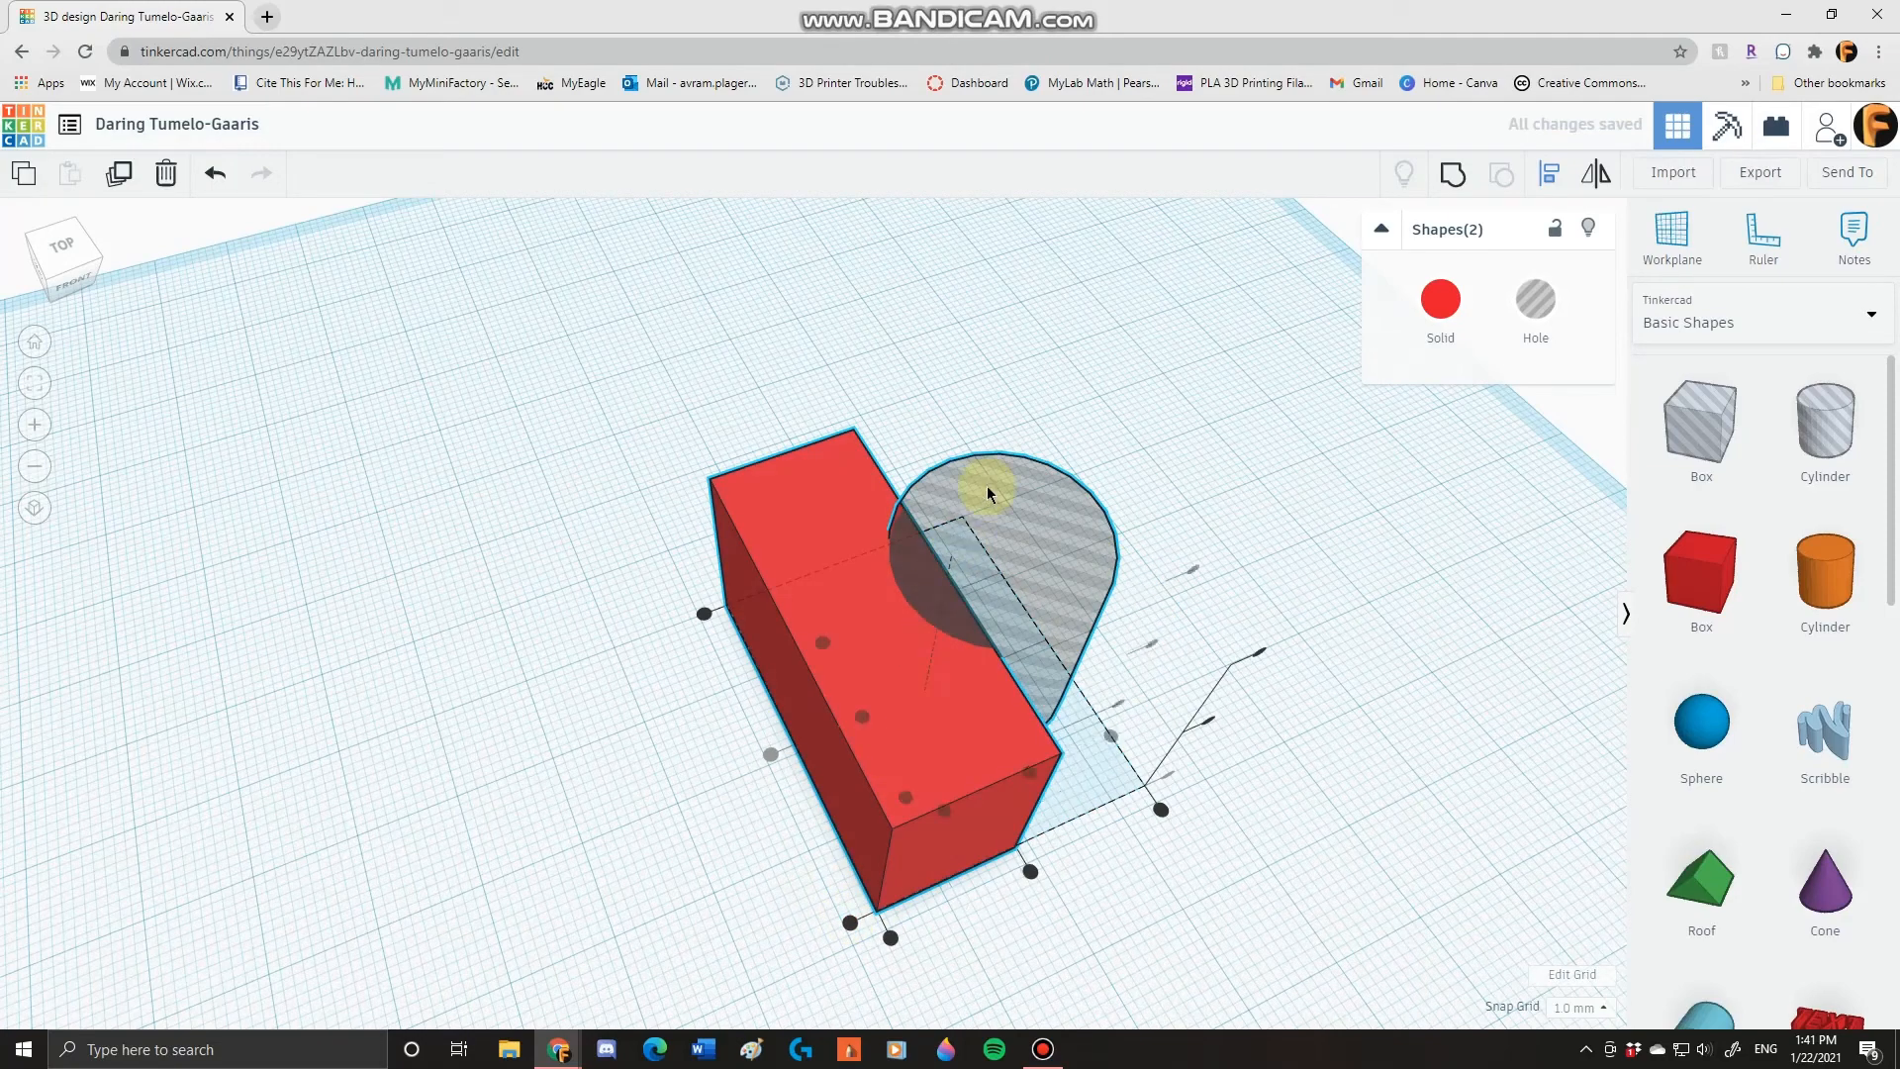
# - Try aligning the cylinder hole with each end of the box, and return it to the middle of the box's length
pyautogui.click(850, 924)
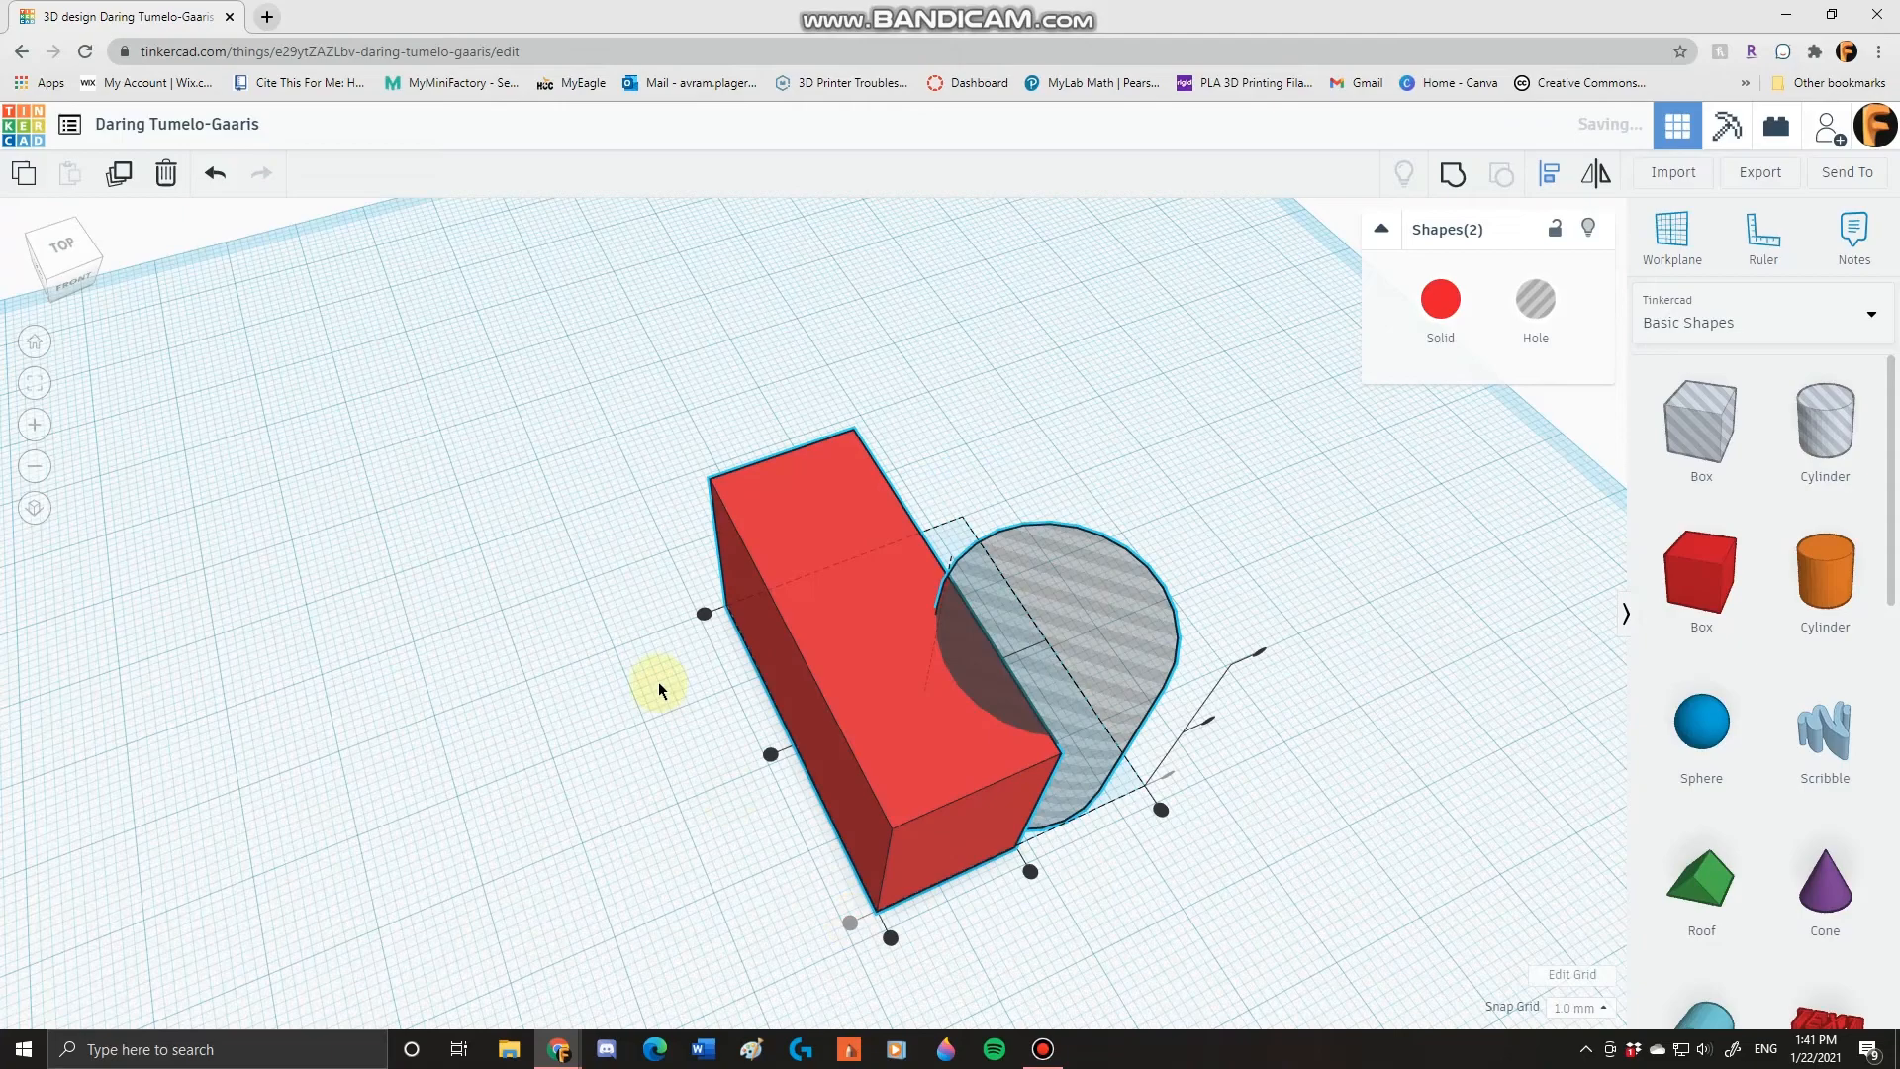
pyautogui.click(704, 615)
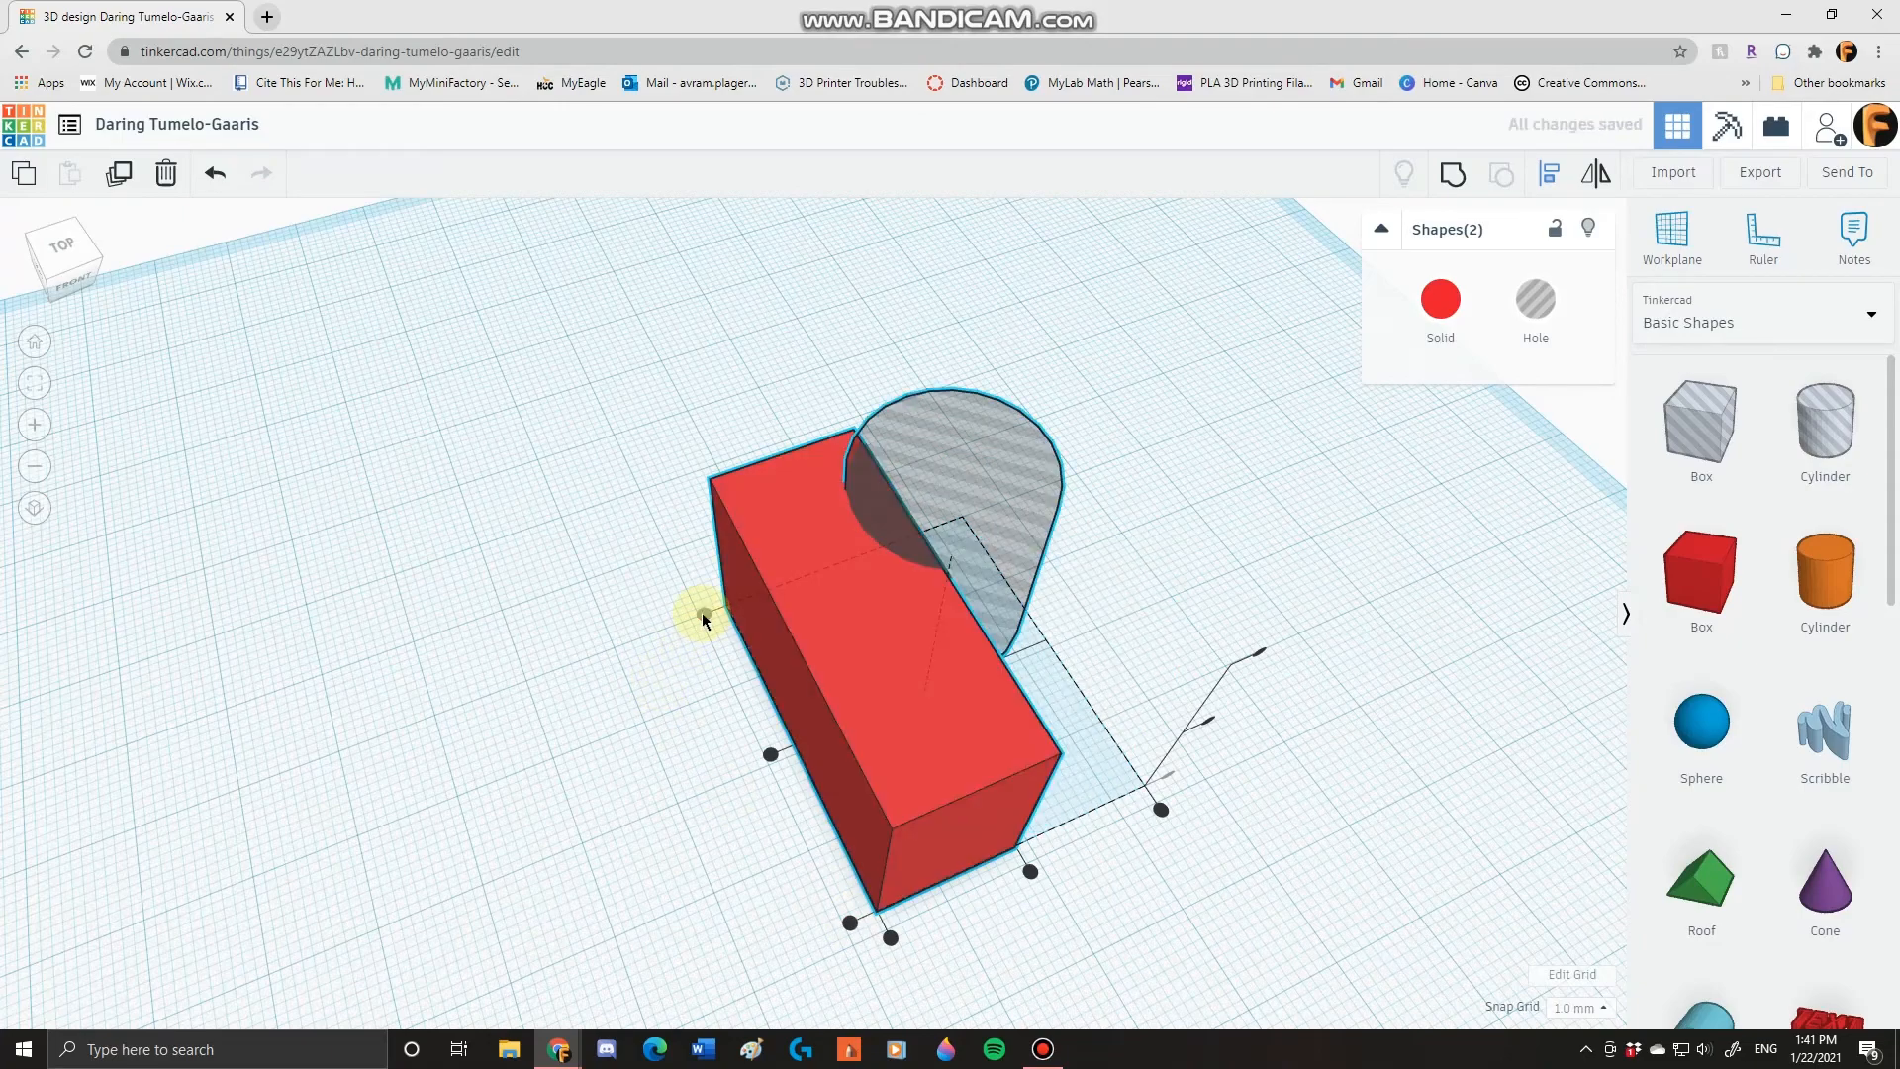
pyautogui.click(770, 756)
# - Group the red box and the cylinder hole to cut the rounded recess out of the box
pyautogui.moveTo(1358, 921); pyautogui.dragTo(1136, 852, button='right')
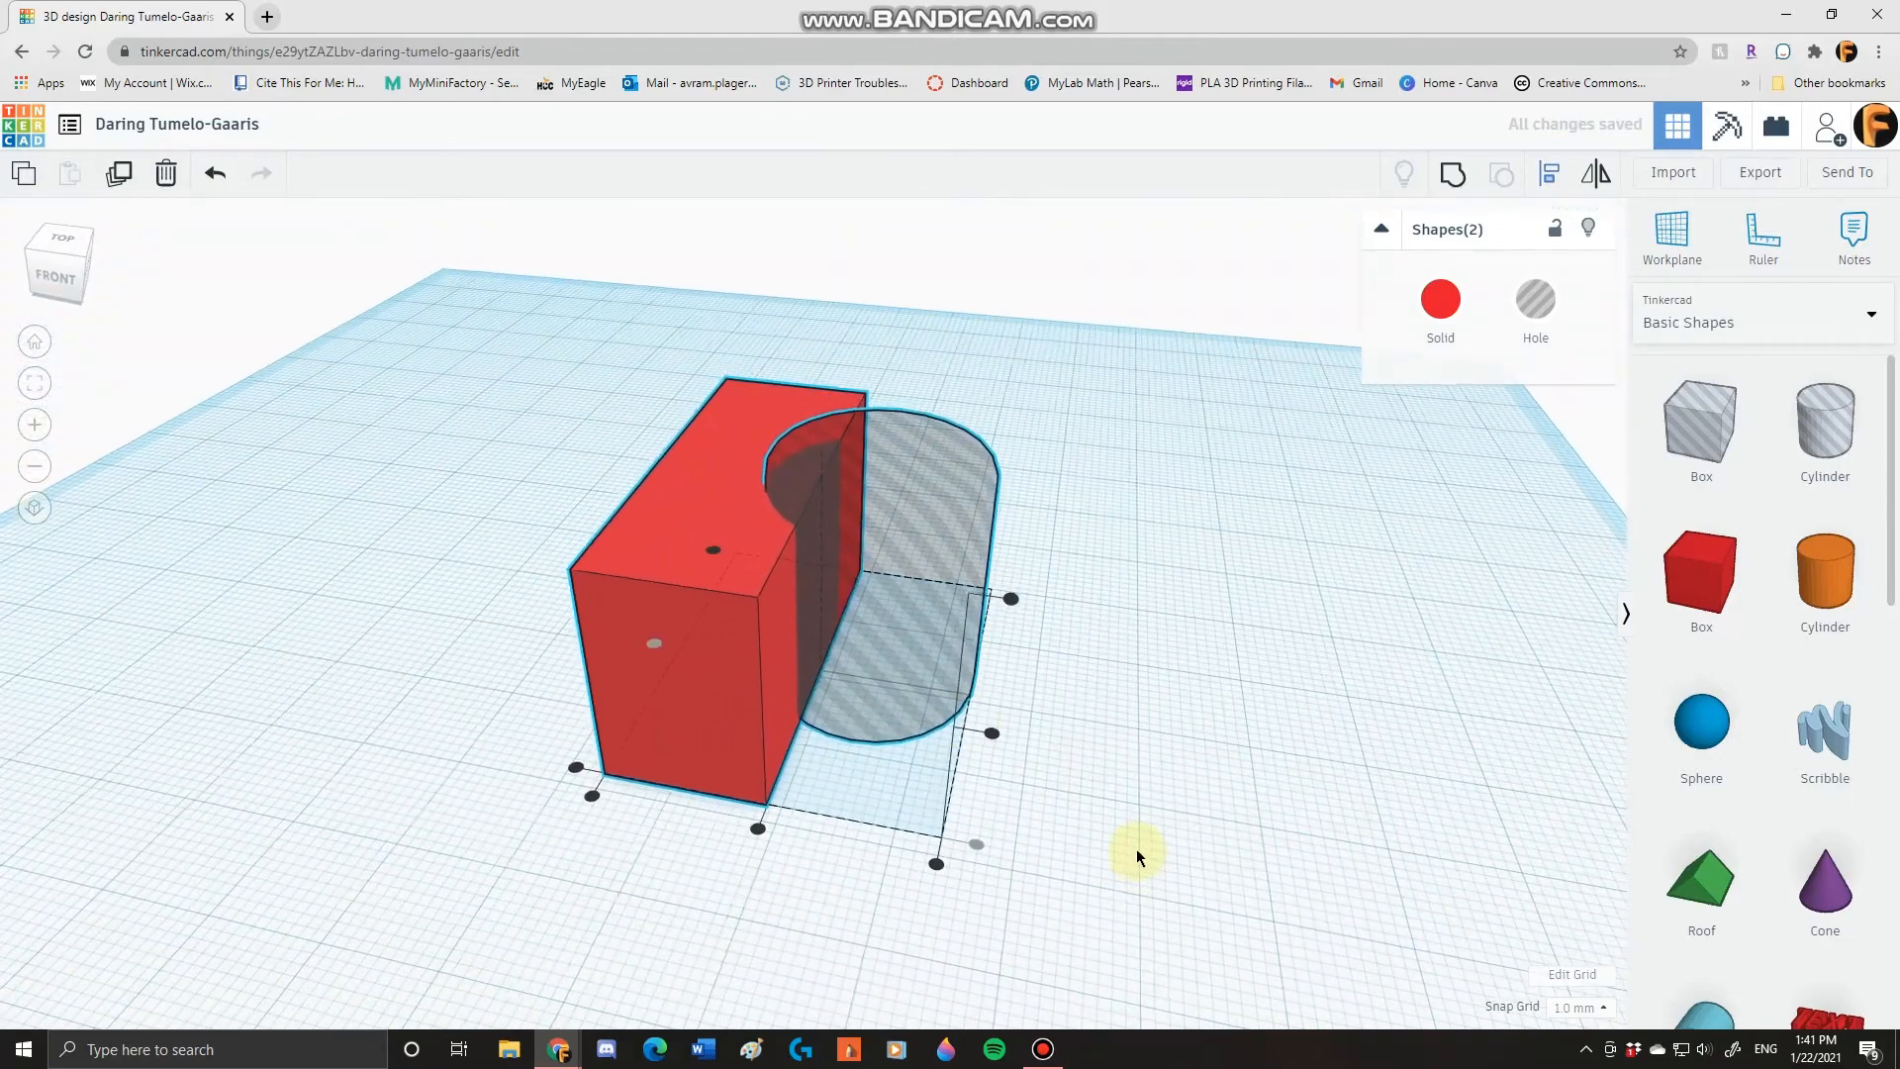
pyautogui.click(744, 673)
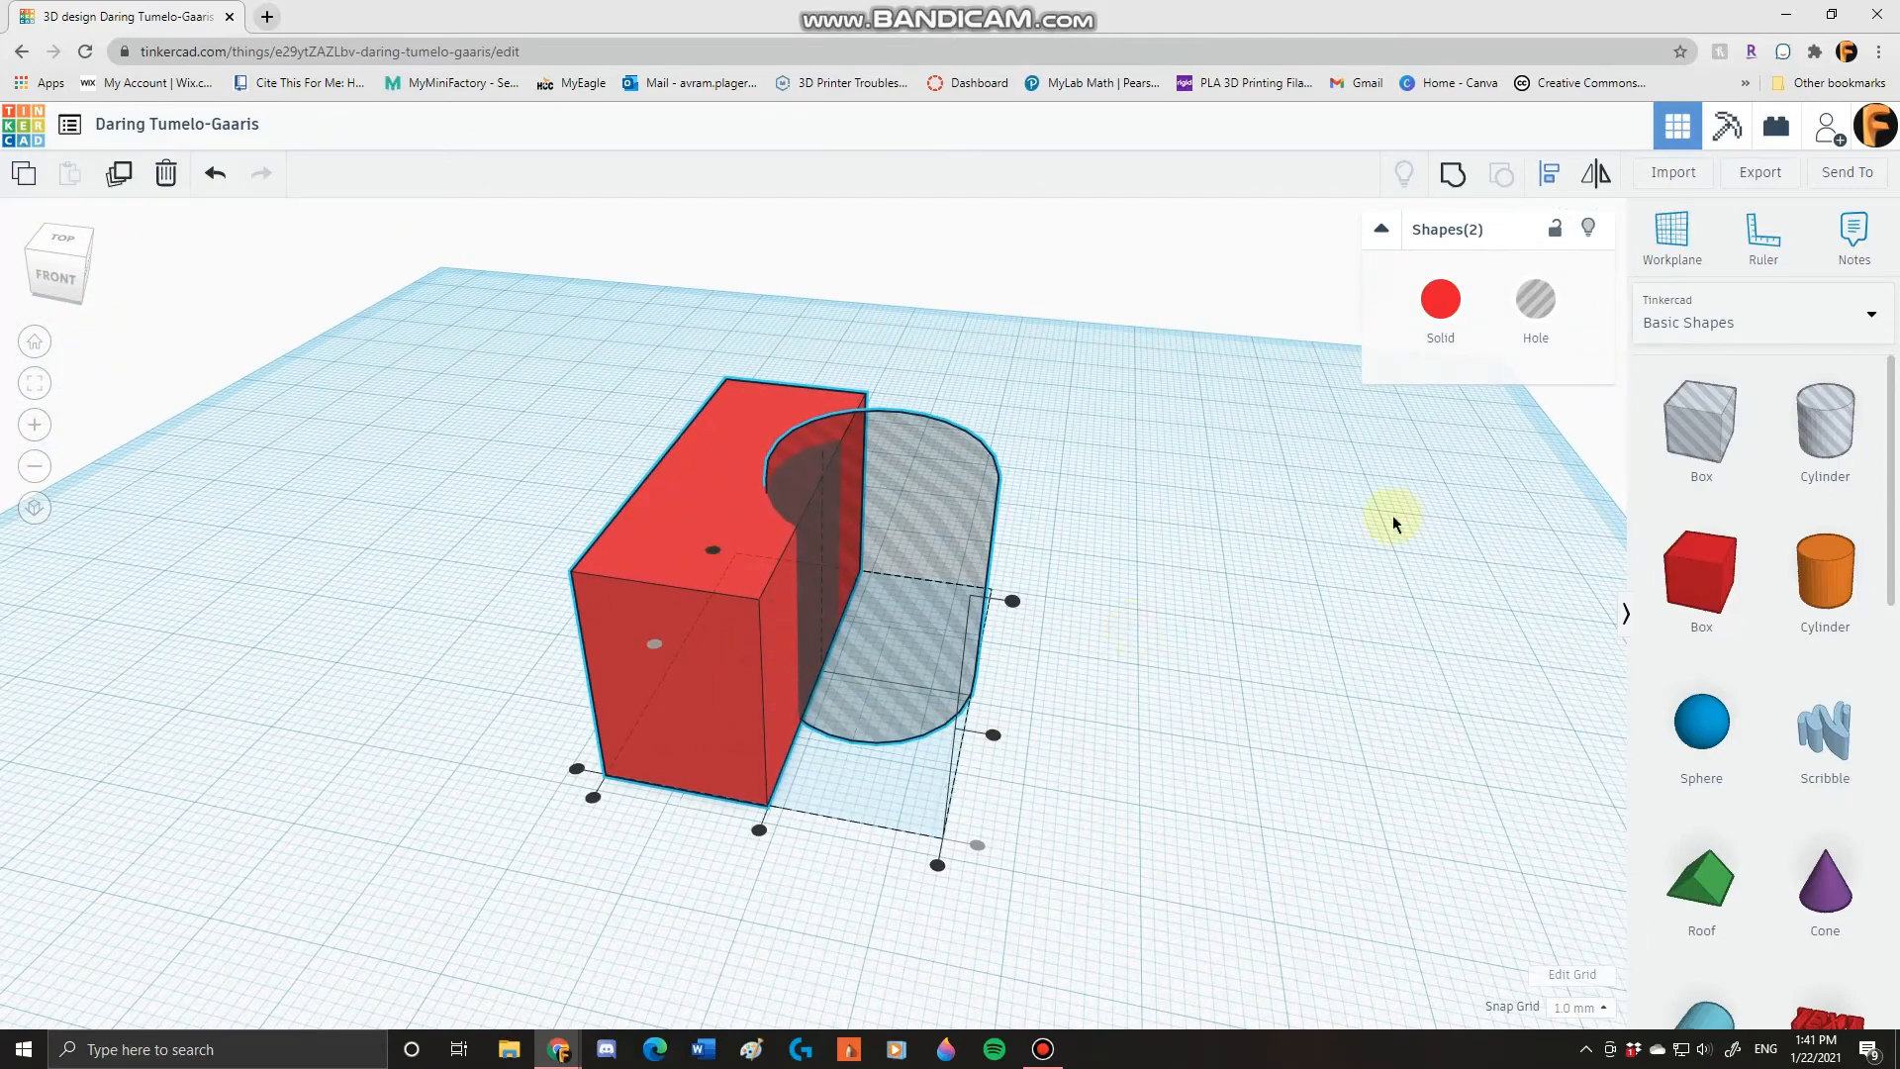
pyautogui.click(1451, 186)
# - Examine the rounded cutout and its beveled lower edge in the grouped shape from the side, close up and above
pyautogui.moveTo(1049, 722); pyautogui.dragTo(792, 598, button='right')
pyautogui.click(697, 574)
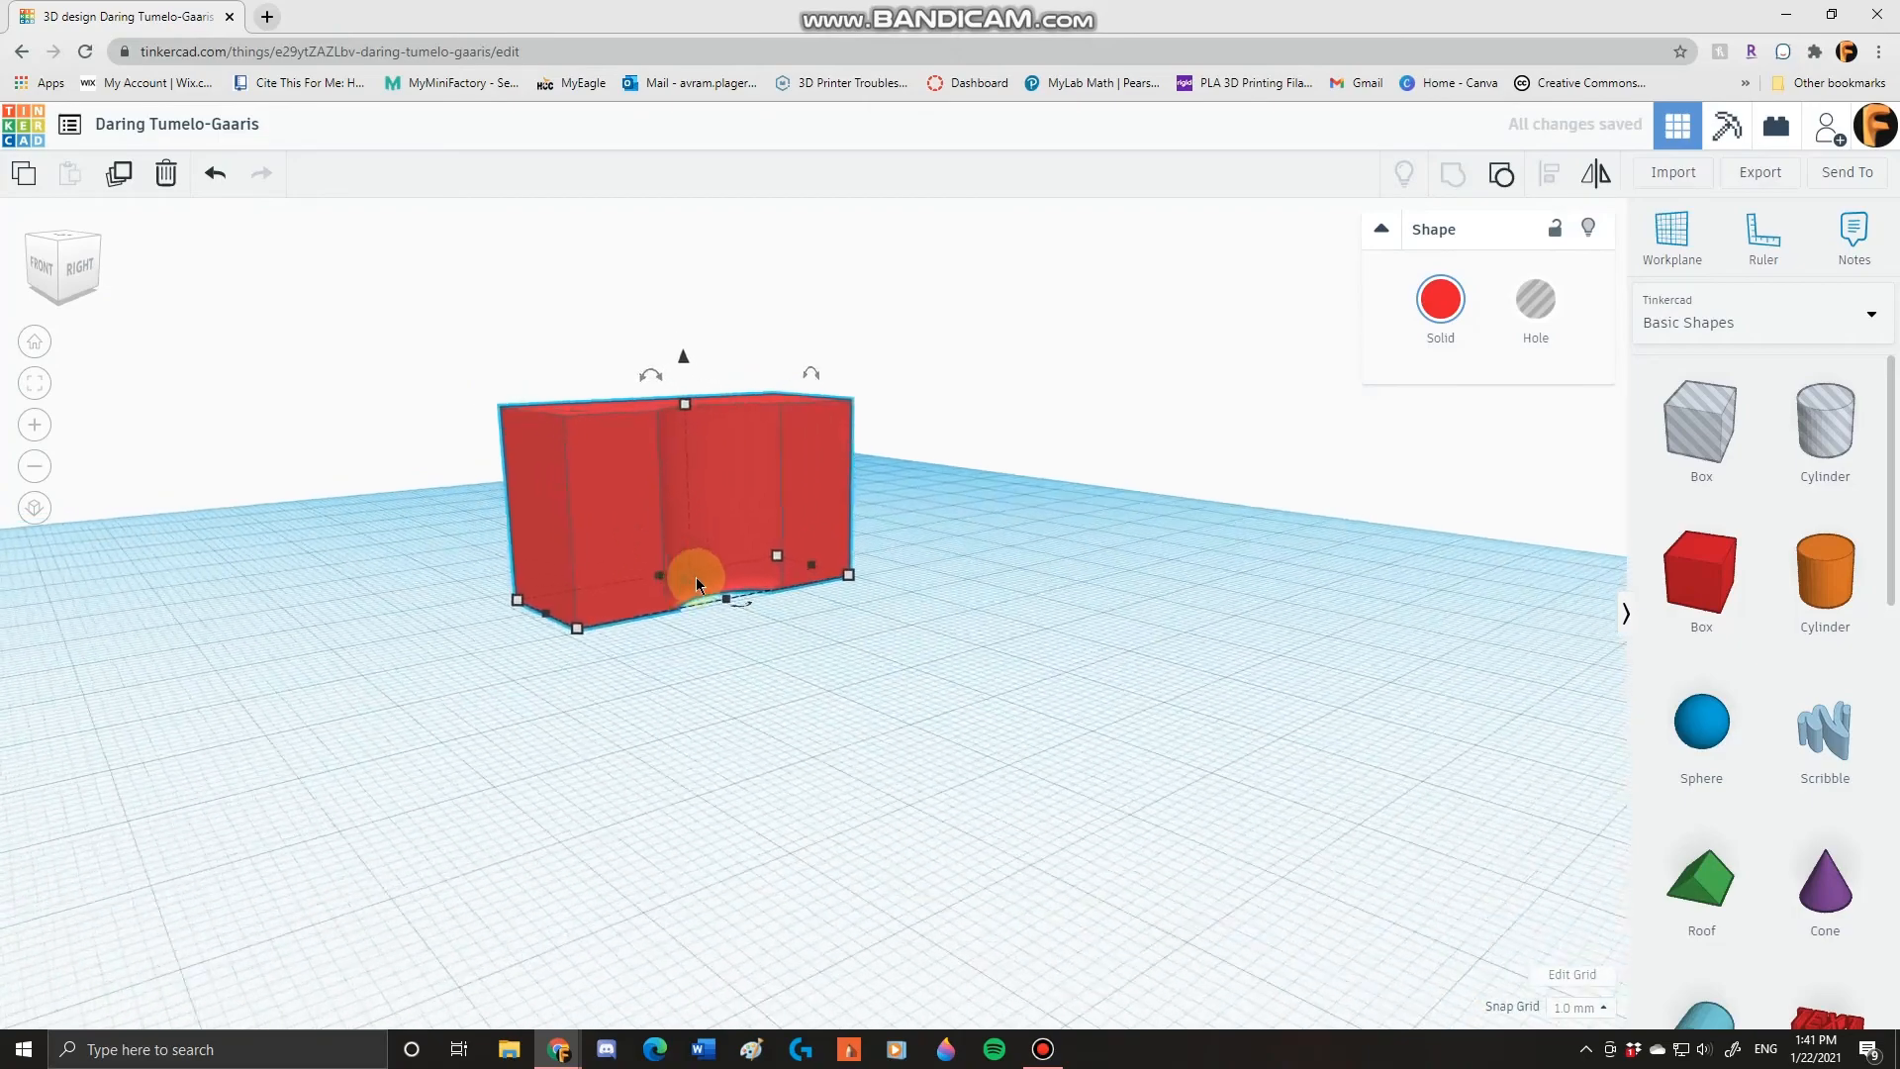
pyautogui.scroll(5, 697, 577)
pyautogui.moveTo(709, 669); pyautogui.dragTo(456, 731, button='right')
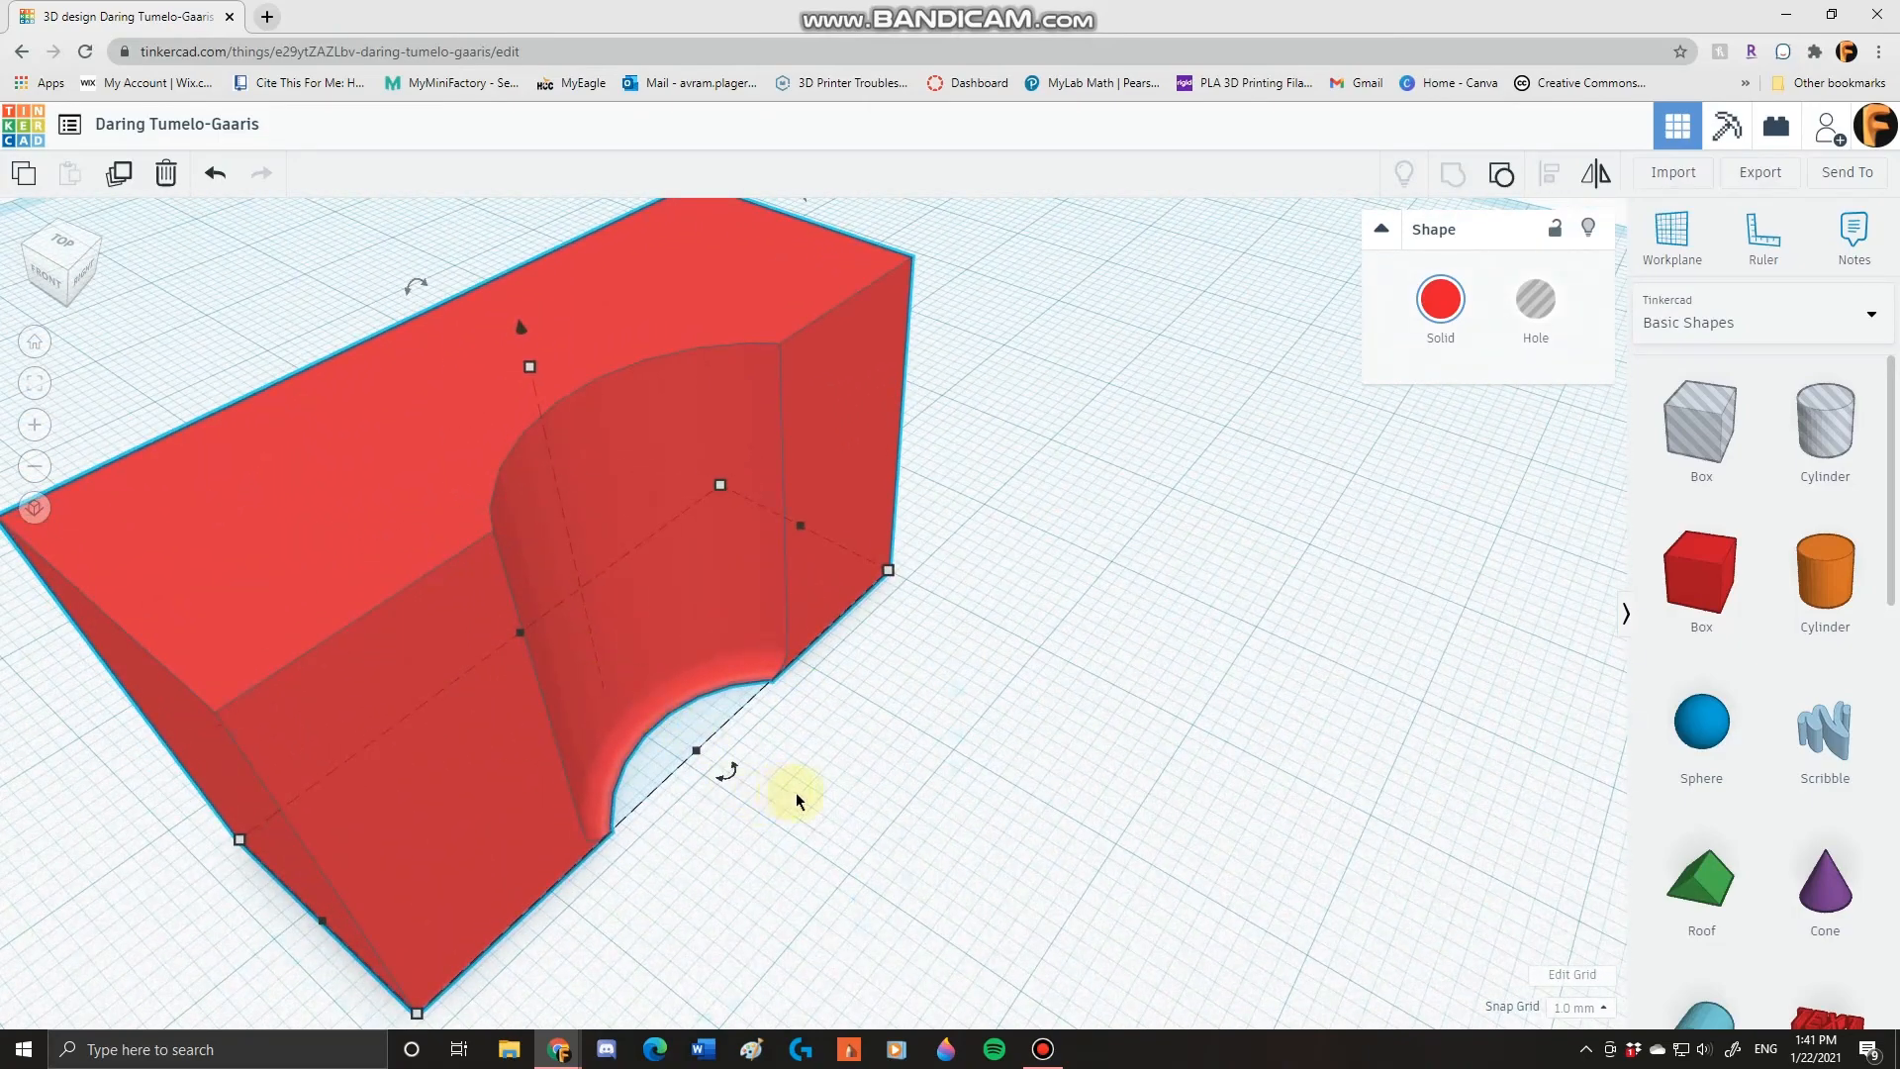
pyautogui.moveTo(796, 792); pyautogui.dragTo(809, 471, button='right')
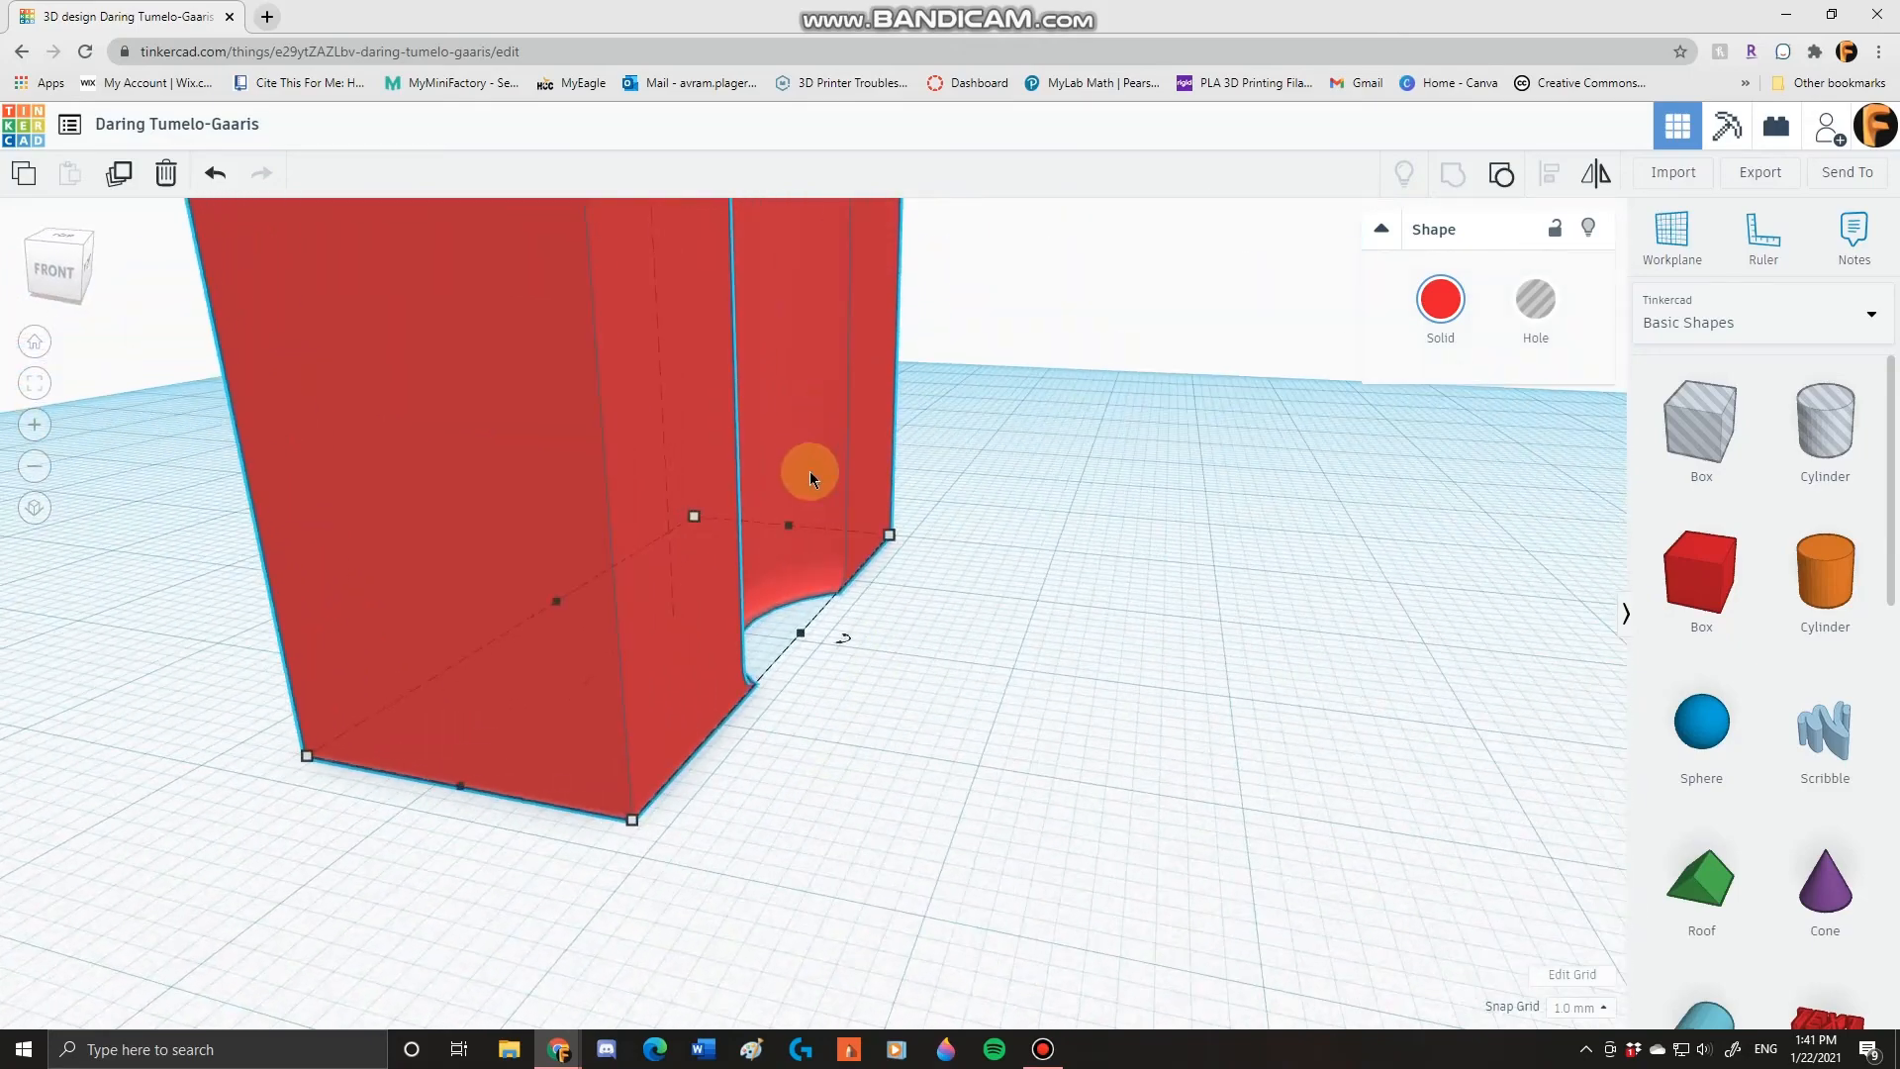
pyautogui.moveTo(894, 611); pyautogui.dragTo(1002, 749, button='right')
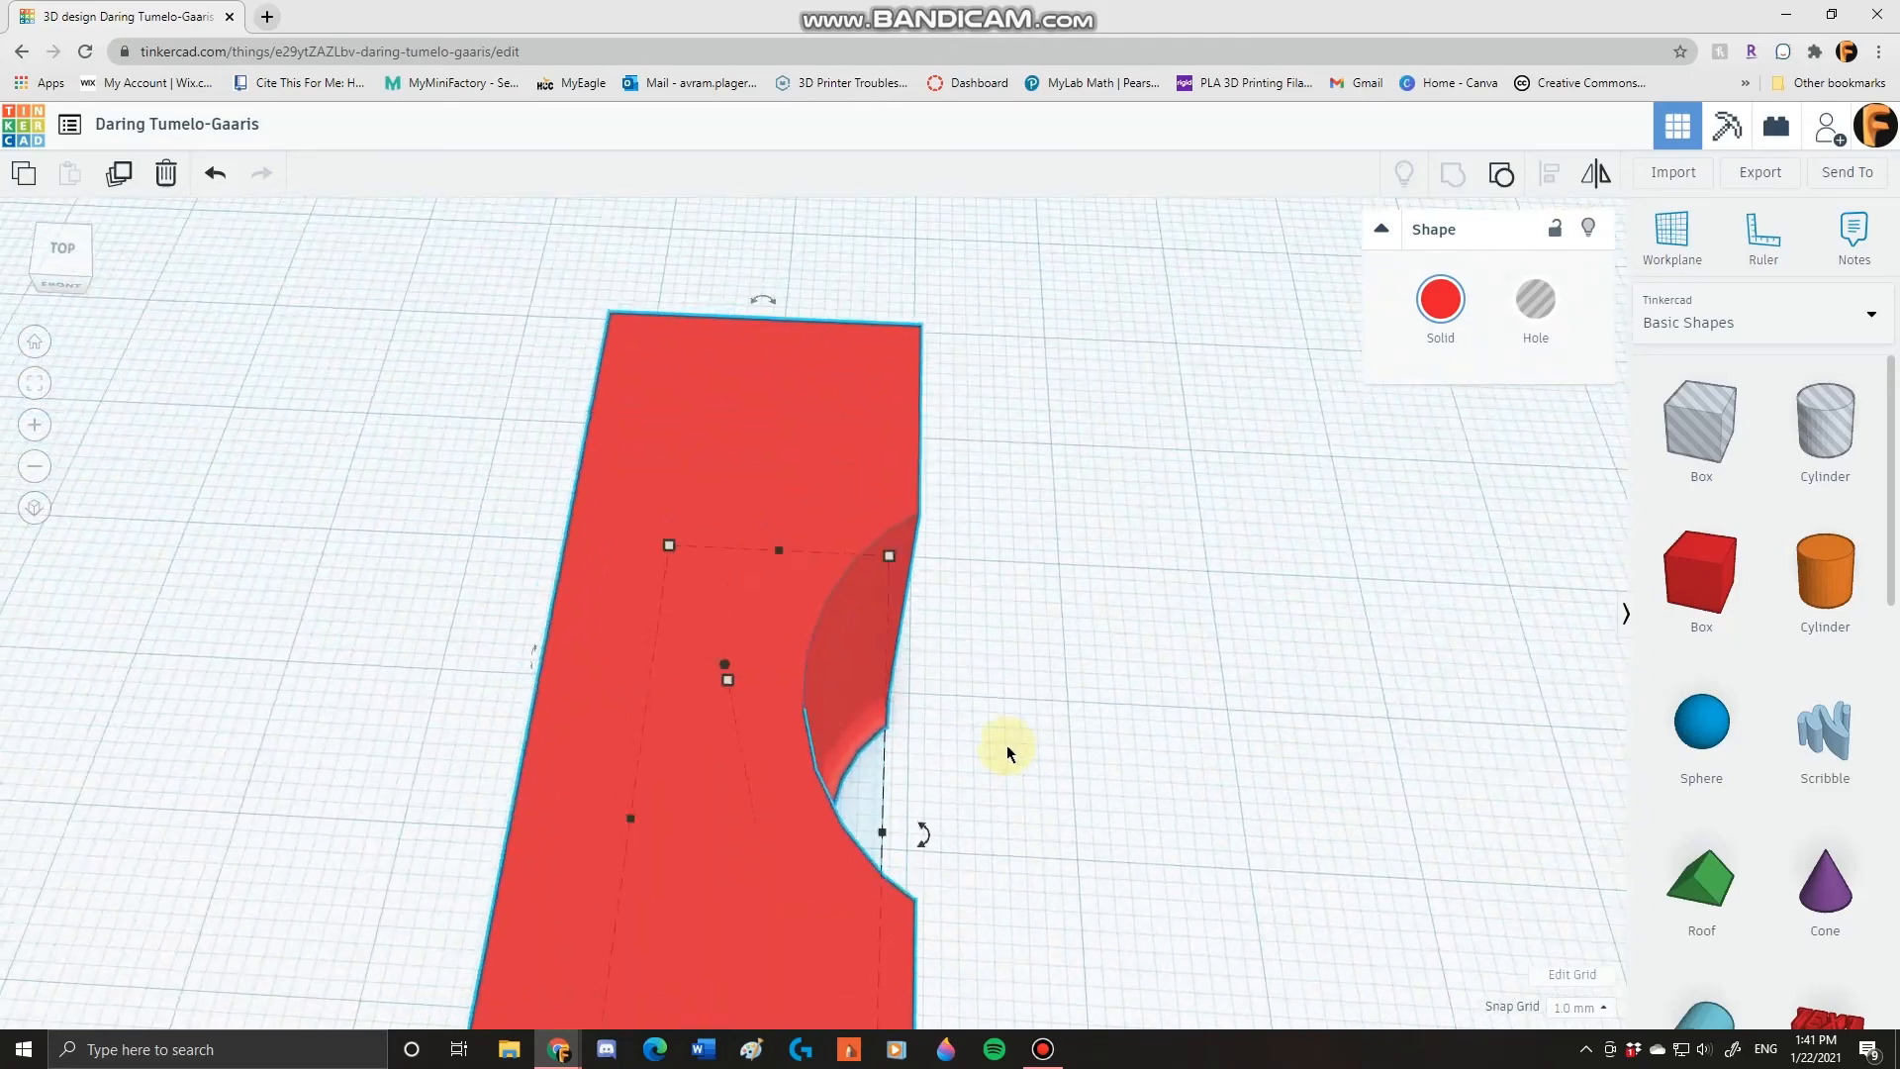
pyautogui.scroll(2, 1006, 745)
pyautogui.scroll(-5, 1006, 745)
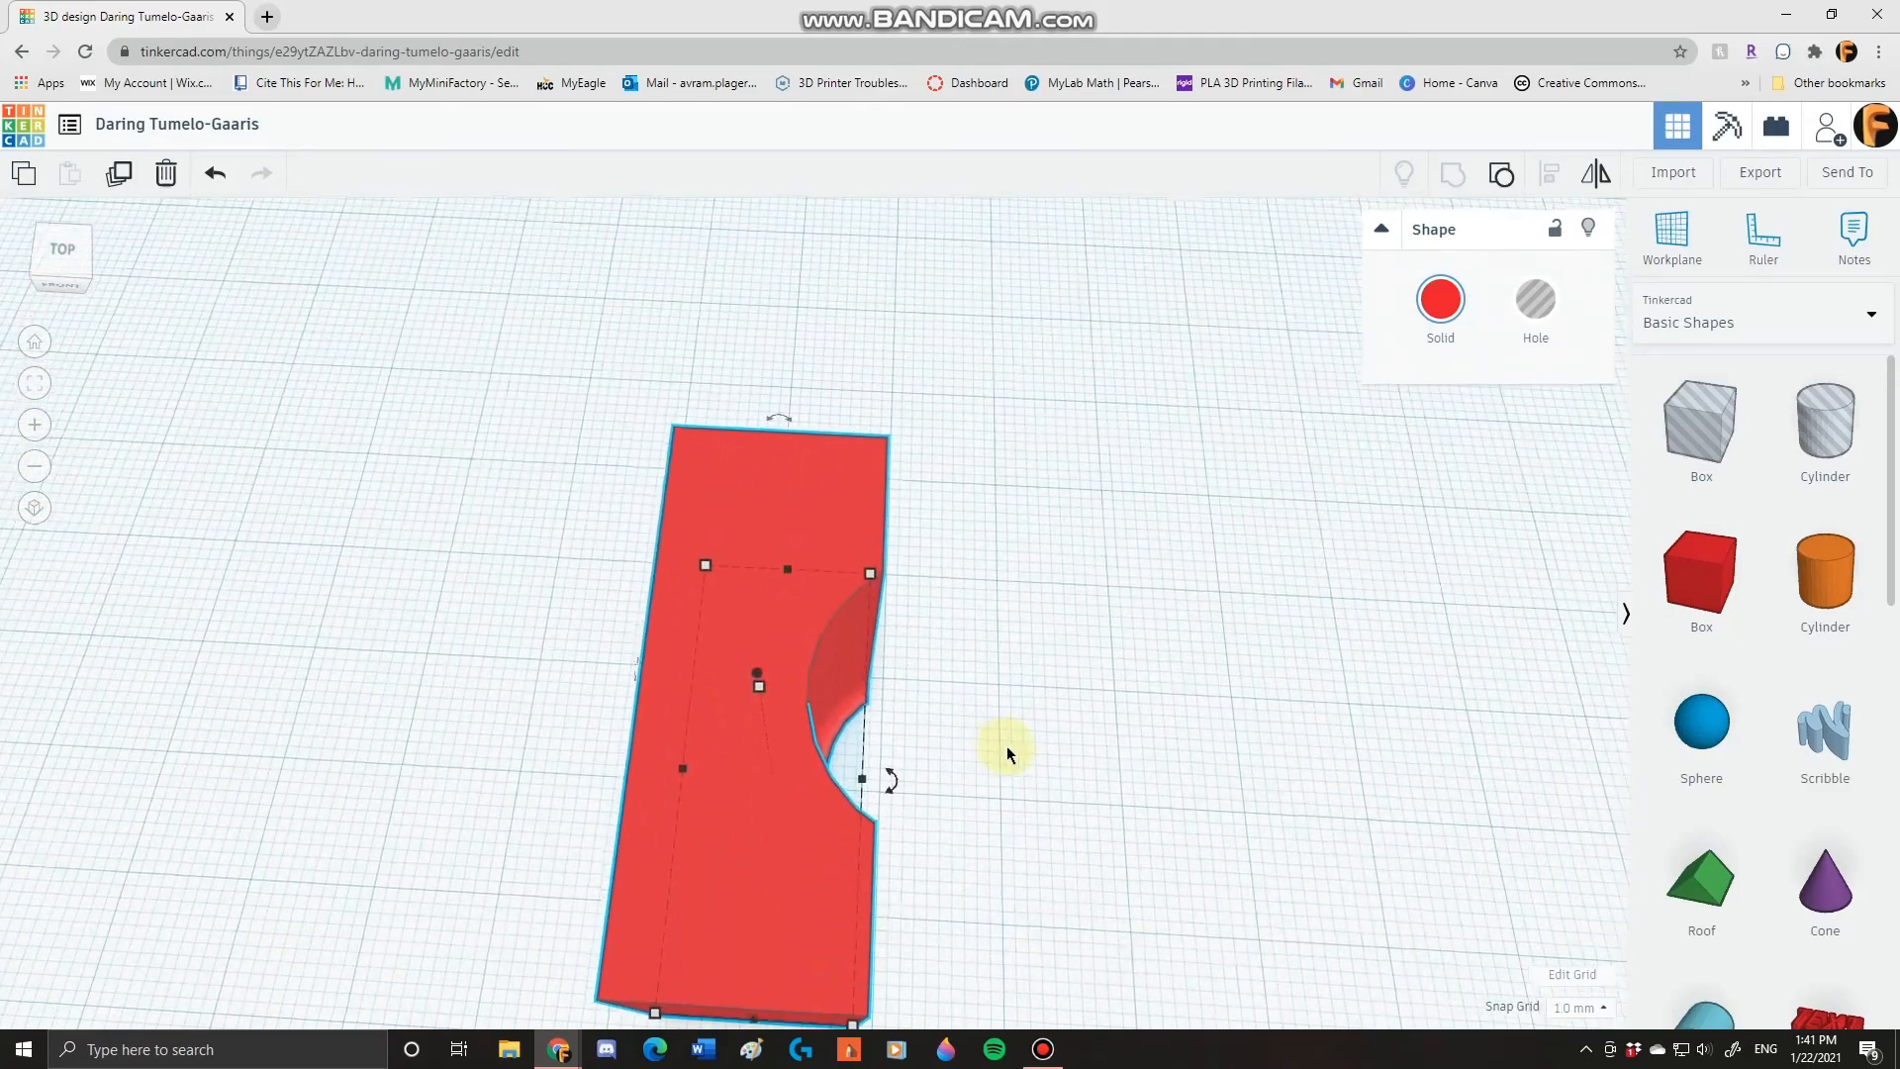
pyautogui.moveTo(938, 683); pyautogui.dragTo(733, 752, button='right')
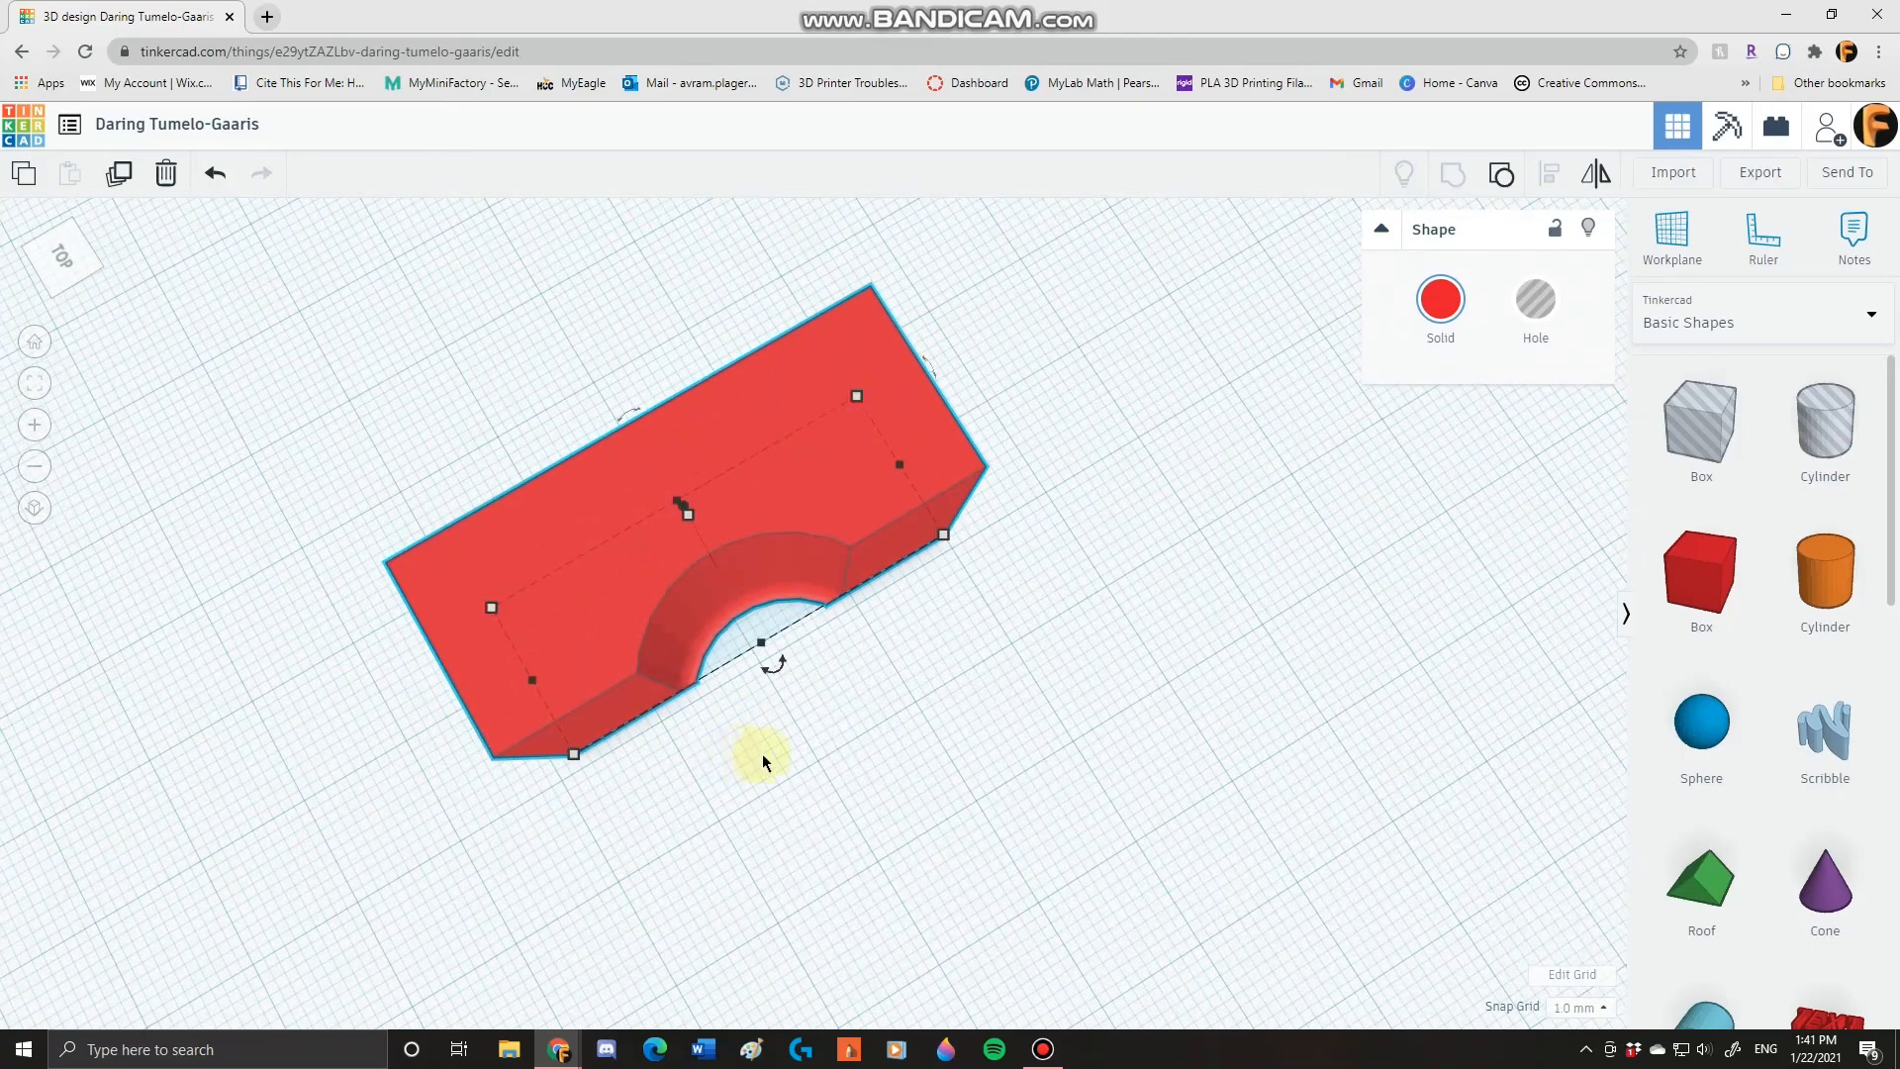